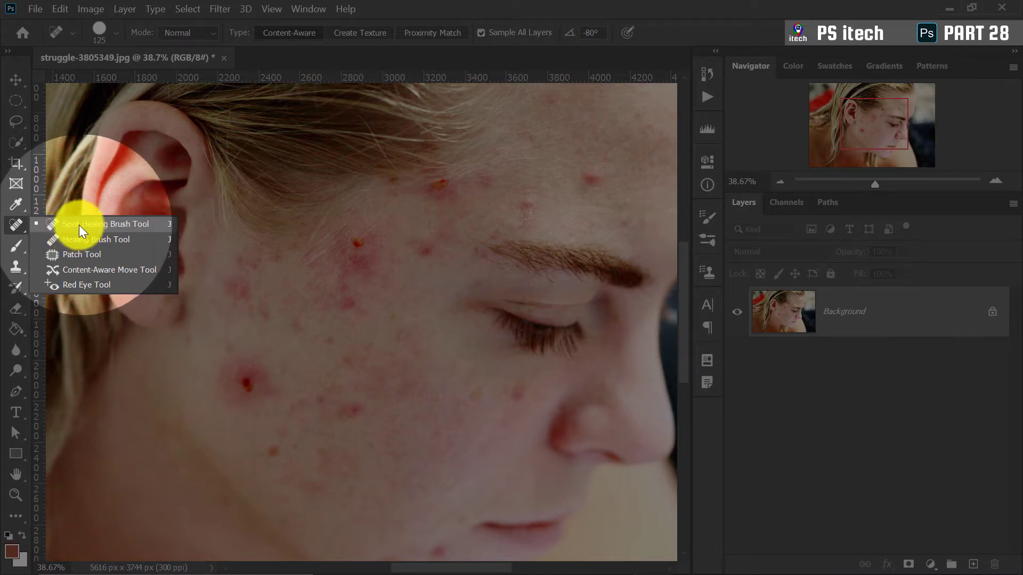
Select the Spot Healing Brush Tool from the toolbar's healing-tools flyout
left_click(81, 224)
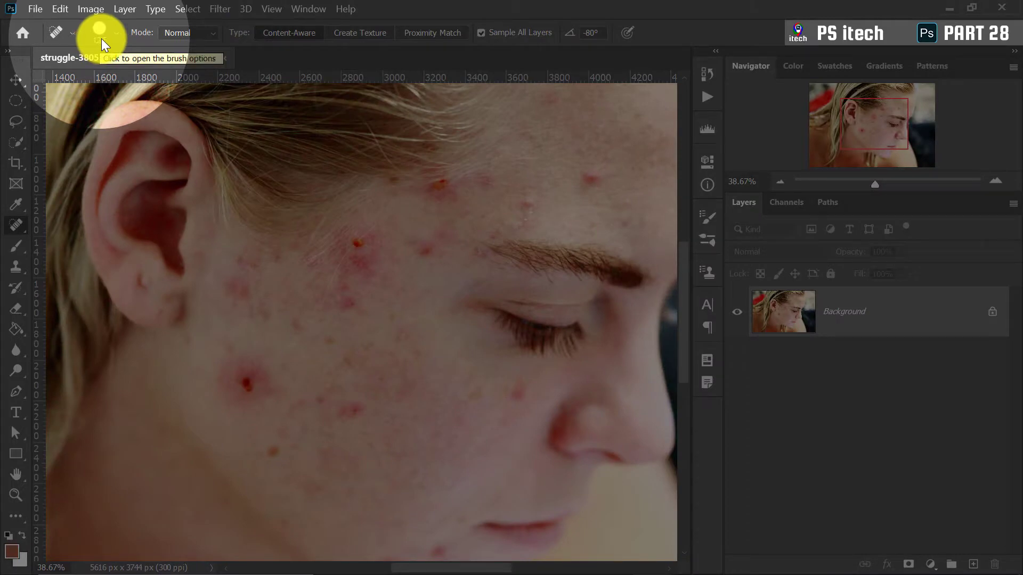
Set brush hardness to 72%, then restore roundness to 100% and angle to 0°
left_click(114, 34)
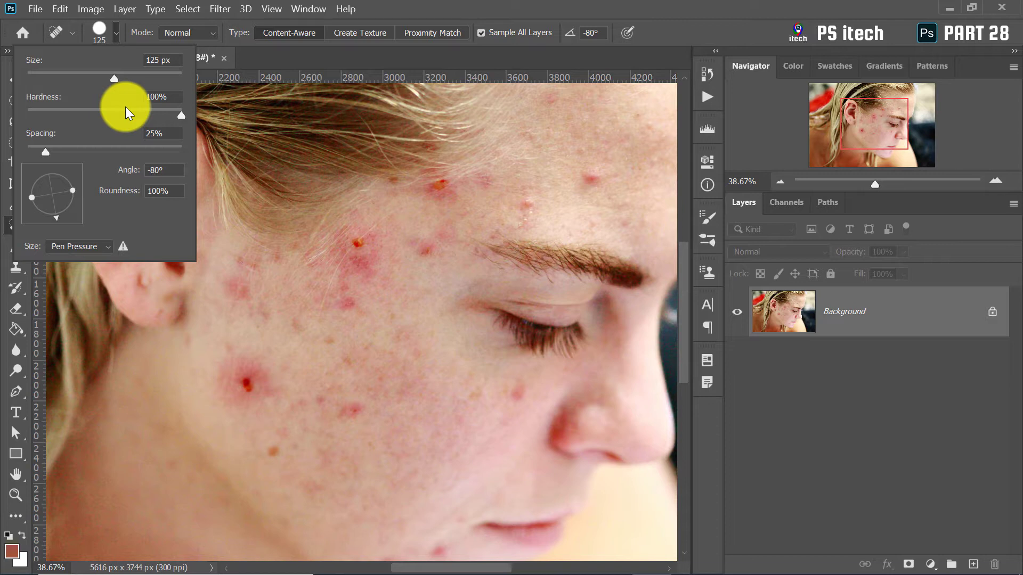
left_click_drag(126, 109, 138, 110)
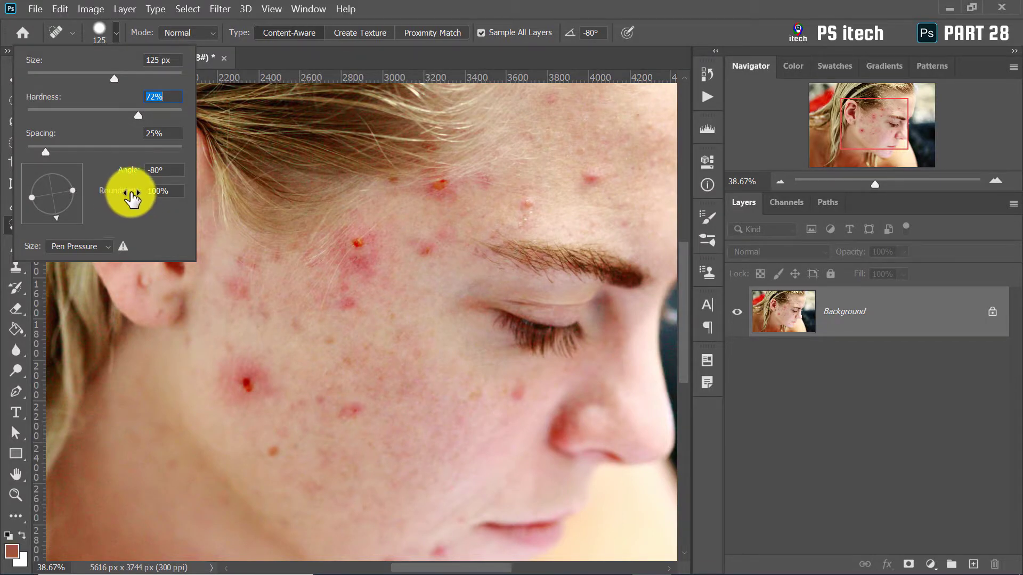
mouse_move(129, 201)
left_mouse_down()
mouse_move(78, 198)
mouse_move(104, 180)
left_mouse_up()
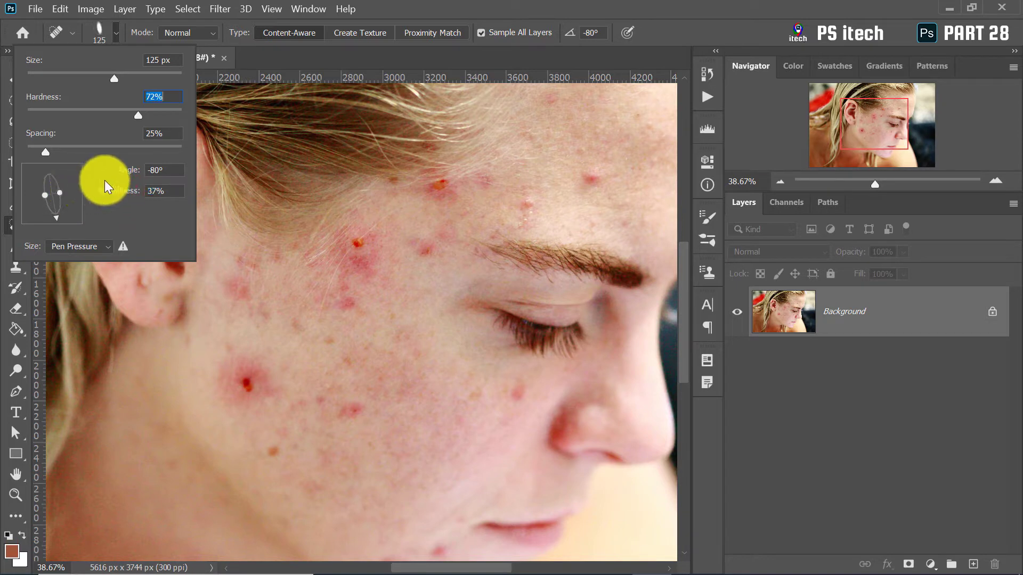
left_click_drag(50, 216, 34, 191)
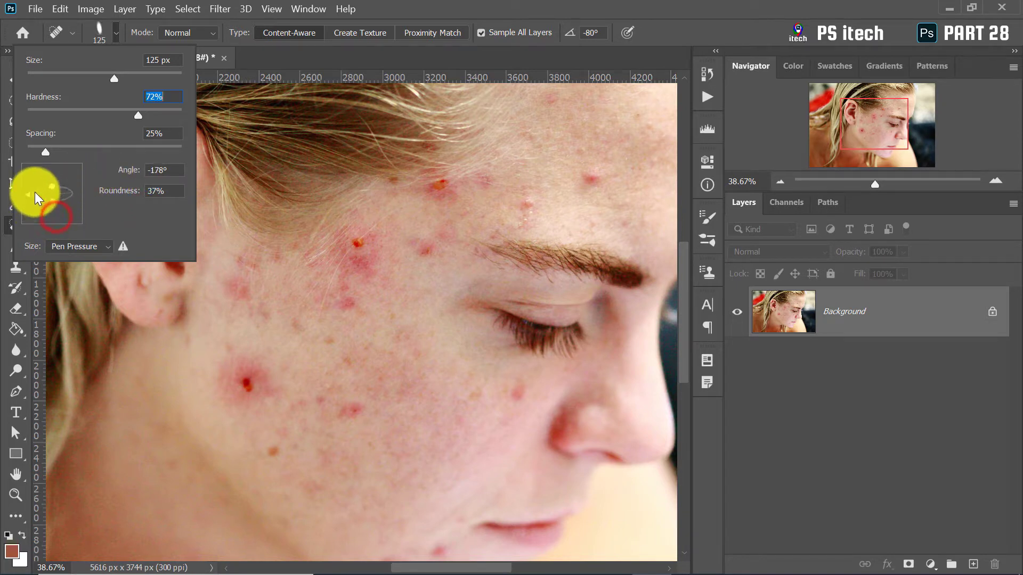
mouse_move(121, 173)
left_mouse_down()
mouse_move(134, 179)
mouse_move(114, 178)
left_mouse_up()
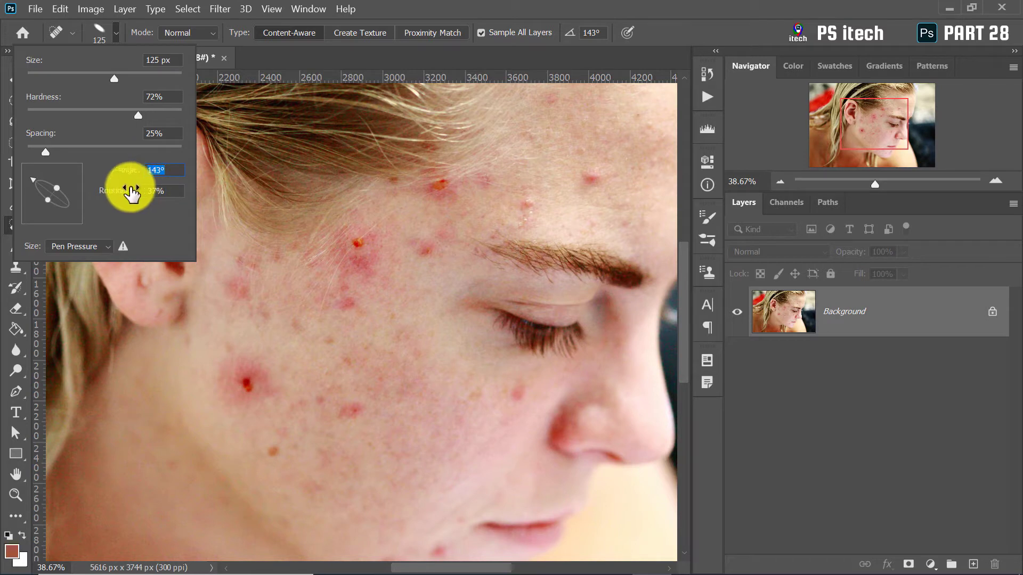
mouse_move(125, 187)
left_mouse_down()
mouse_move(84, 176)
mouse_move(121, 172)
left_mouse_up()
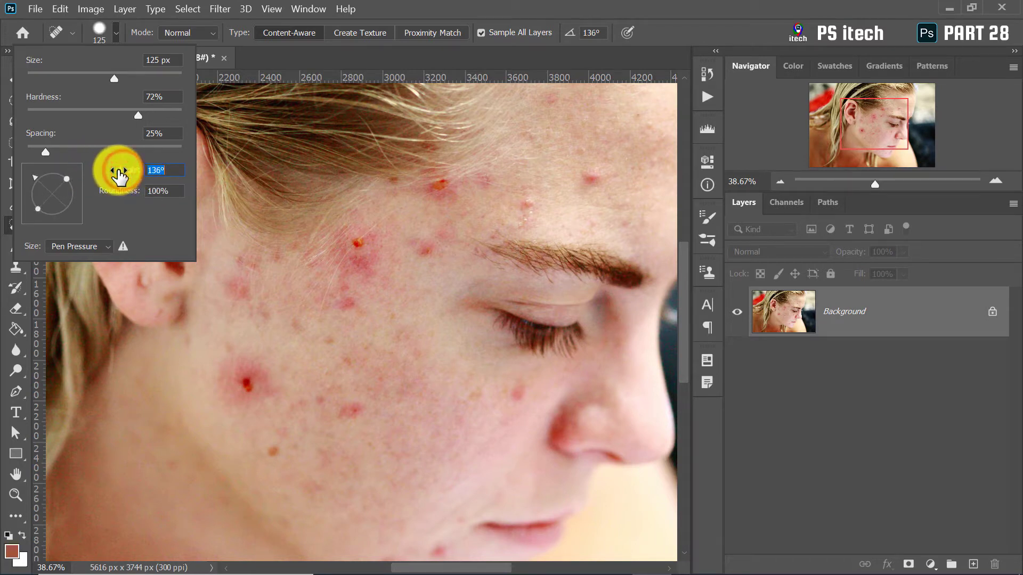
type("0")
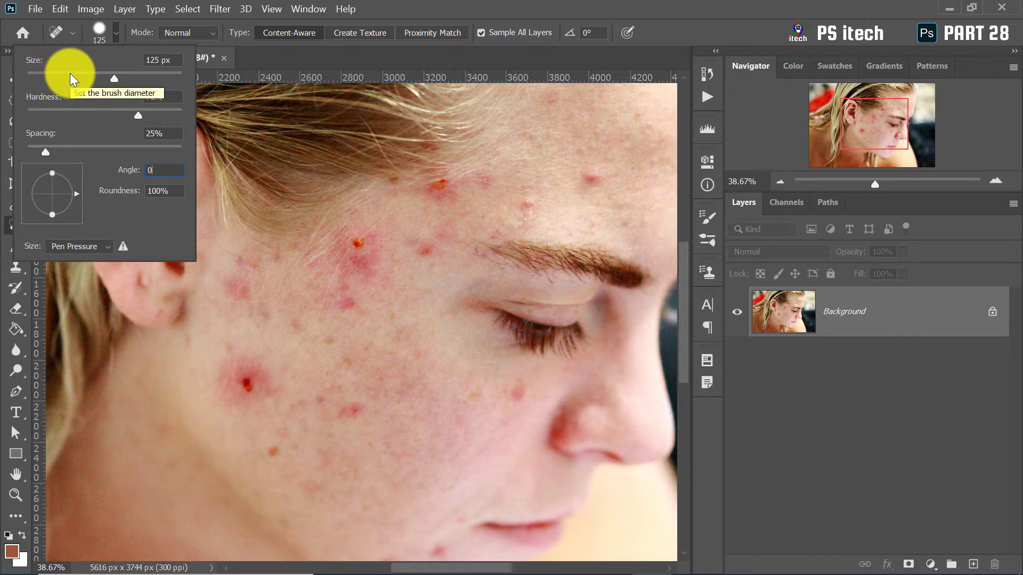
Close the brush picker and resize the spot healing brush to 300 px, then 400 px
key("Return")
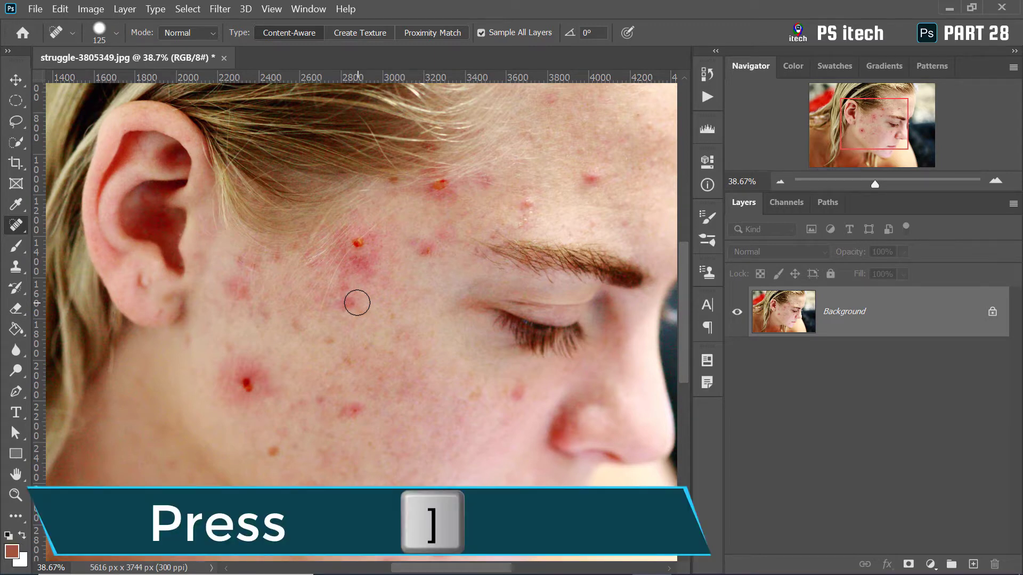
key("bracketright")
key("bracketright")
key("bracketright")
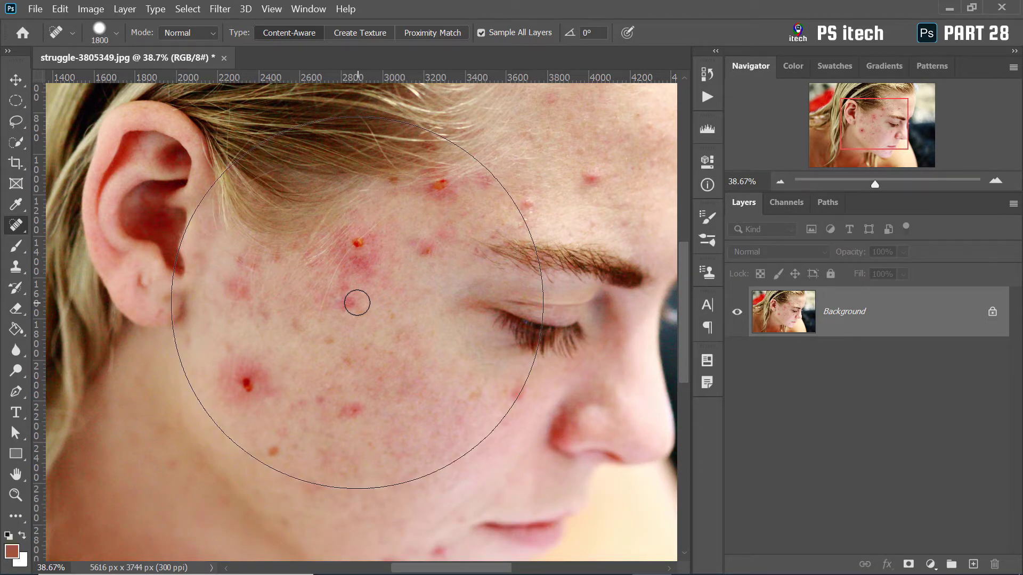
key("bracketleft")
key("bracketleft")
key("bracketleft")
key("bracketleft")
key("bracketleft")
key("bracketleft")
key("bracketleft")
key("bracketleft")
key("bracketleft")
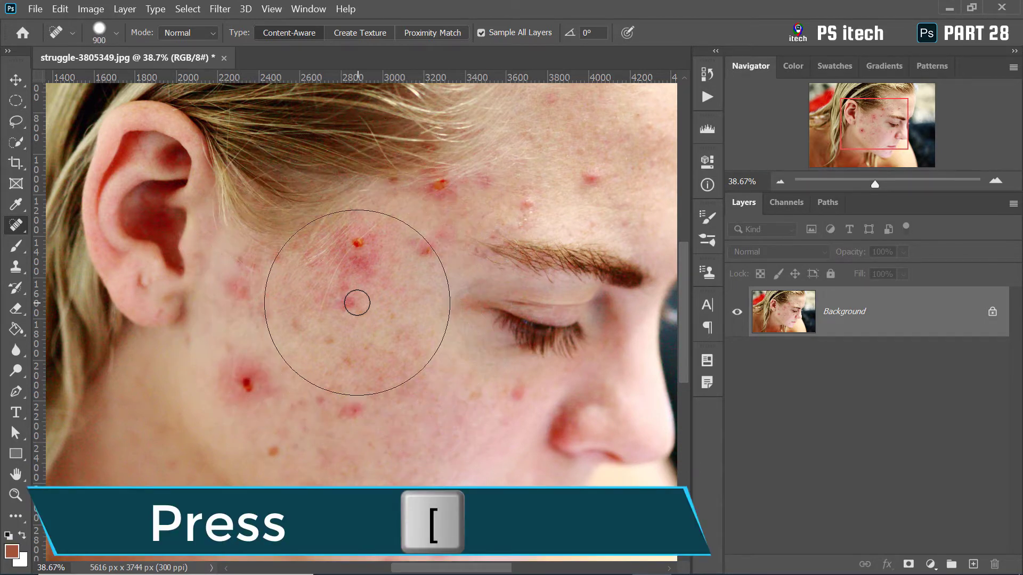
key("bracketleft")
key("bracketleft")
key("bracketleft")
key("bracketleft")
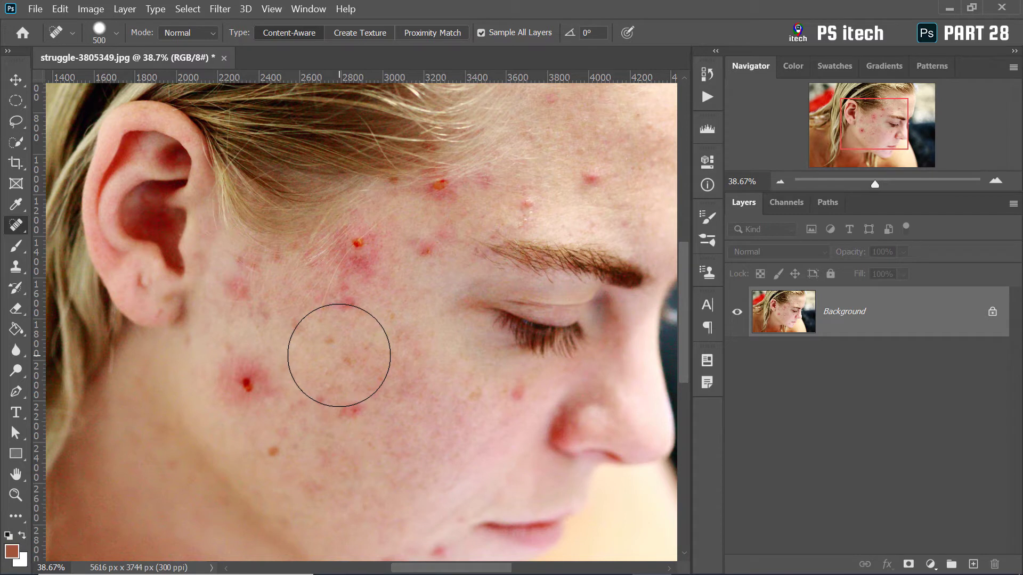
key("bracketleft")
key("bracketleft")
key("bracketright")
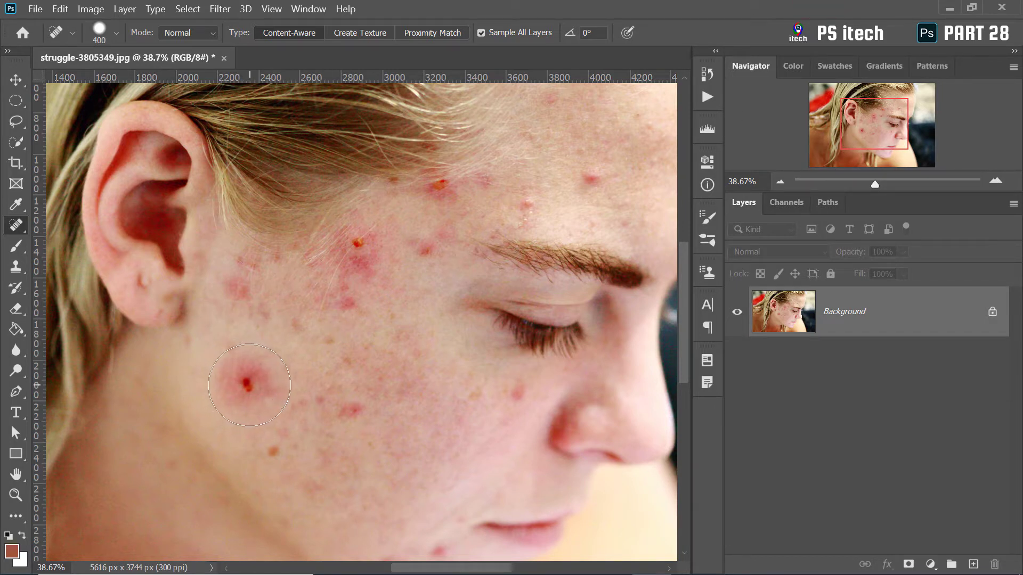
left_click(249, 385)
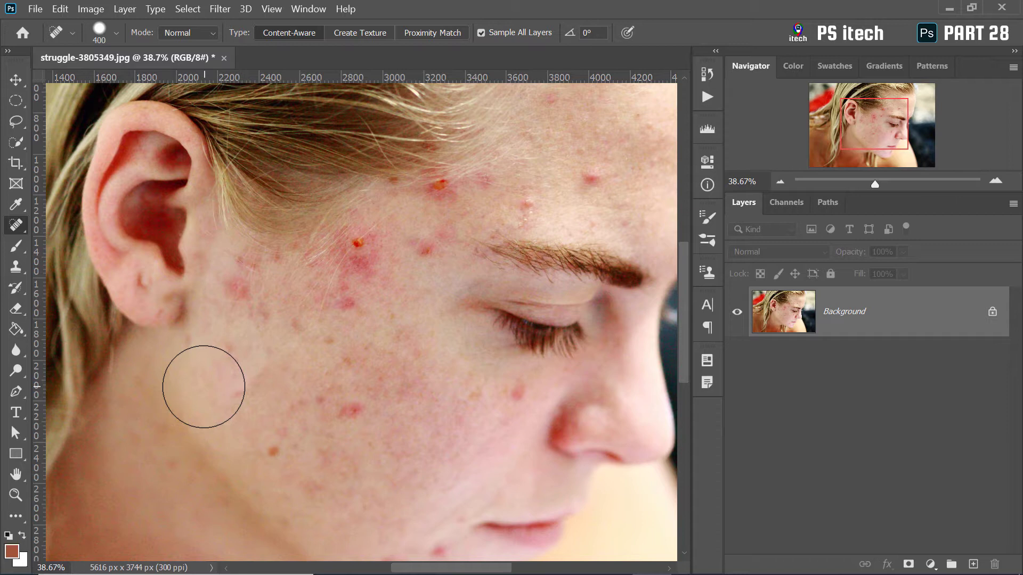
key("ctrl+z")
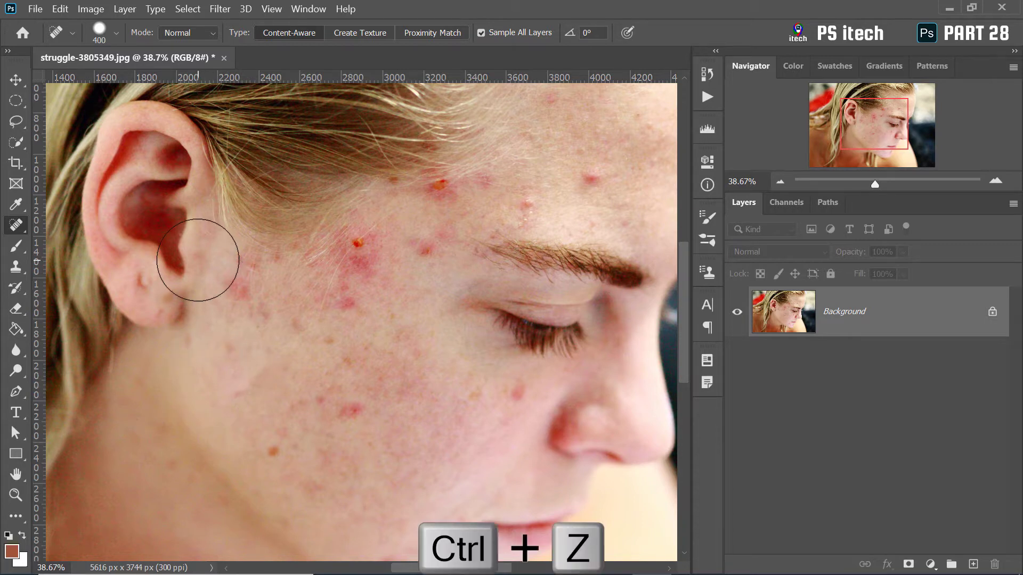
key("ctrl+z")
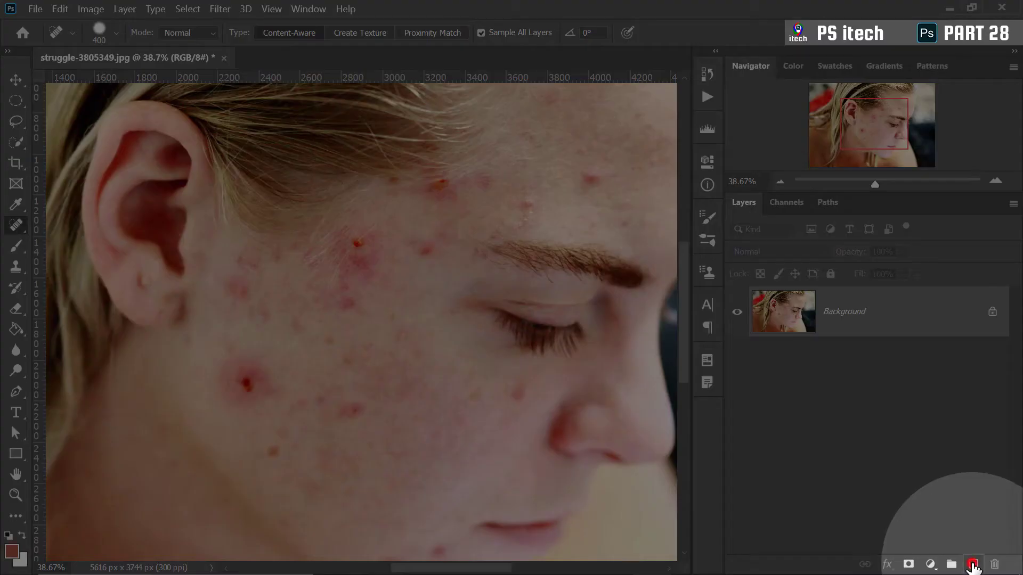
Add an empty Layer 1 above Background, verify it by toggling Background, and enable Sample All Layers
left_click(971, 564)
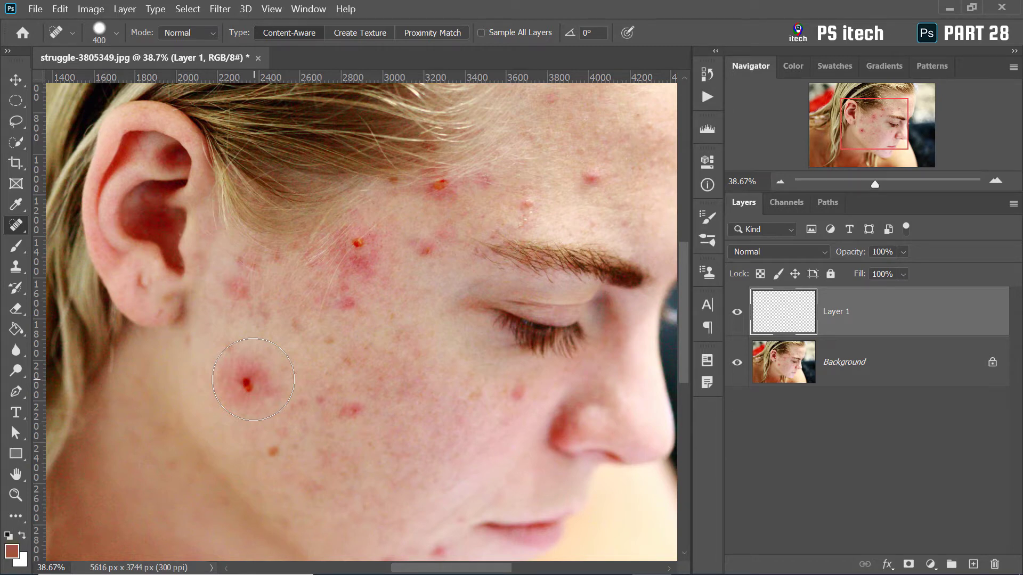
left_click(737, 363)
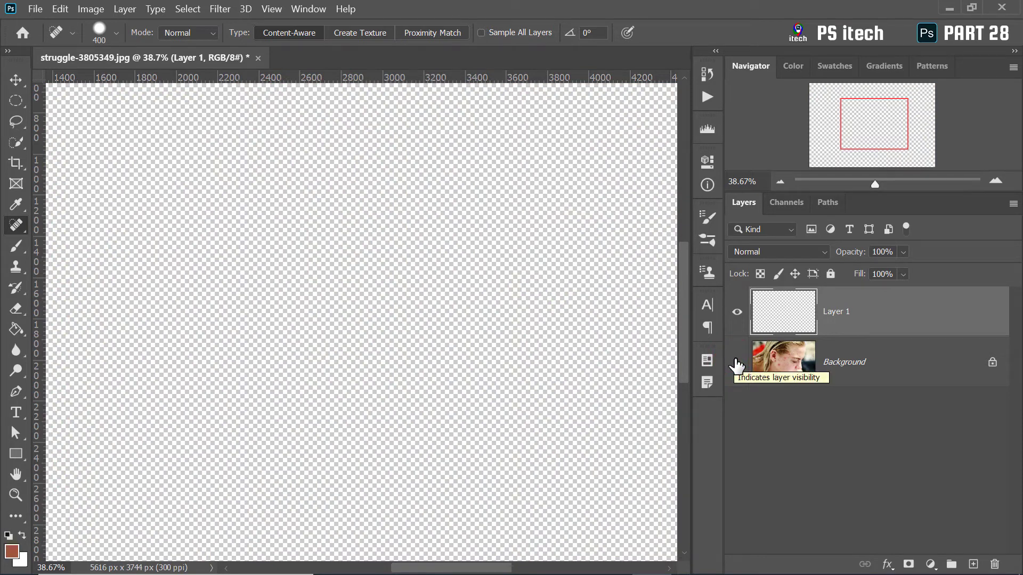
left_click(737, 362)
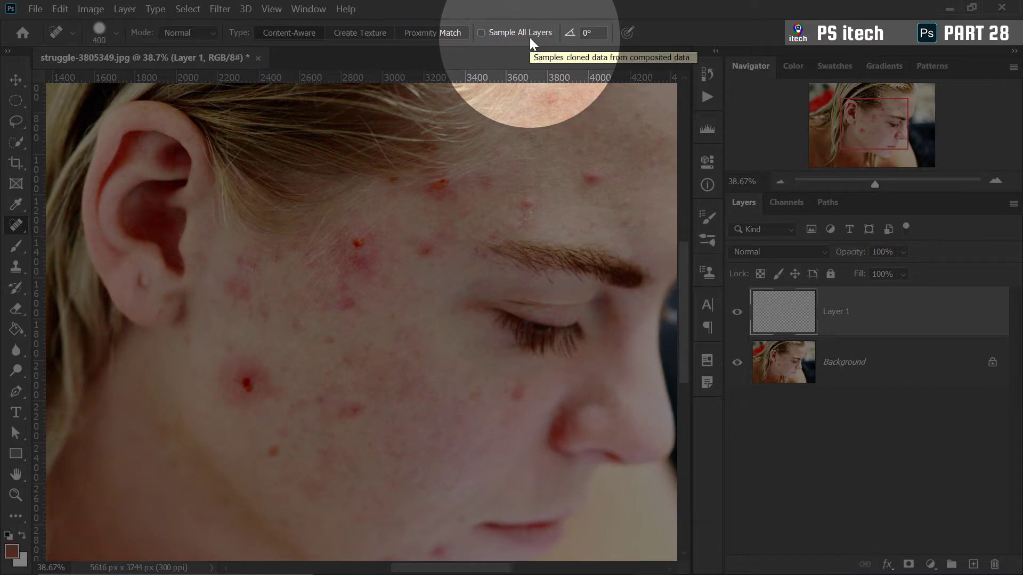
left_click(481, 32)
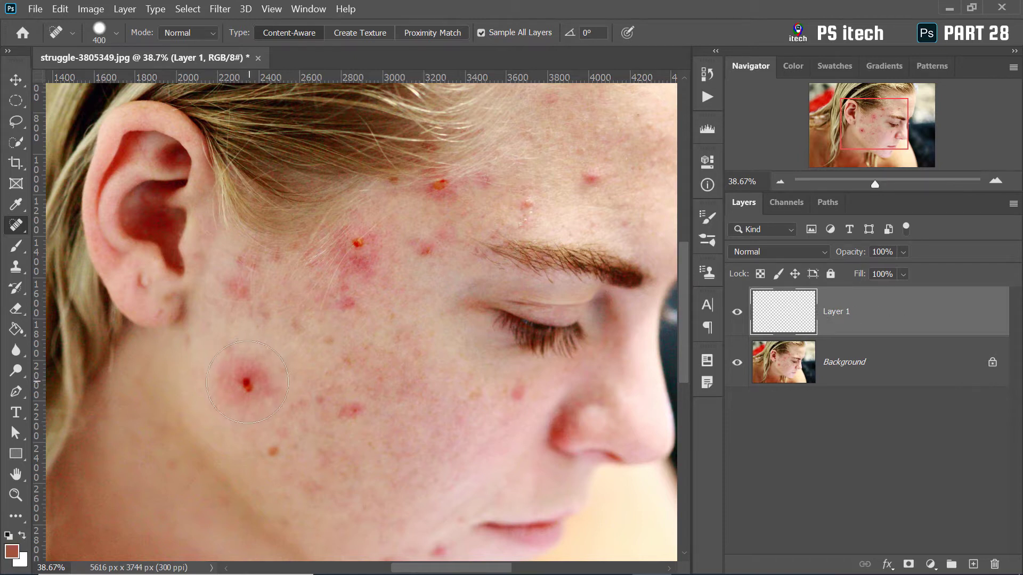
Heal the lower-cheek pimple, then resize the brush to 84 px, 91 px and slightly larger
left_click(247, 384)
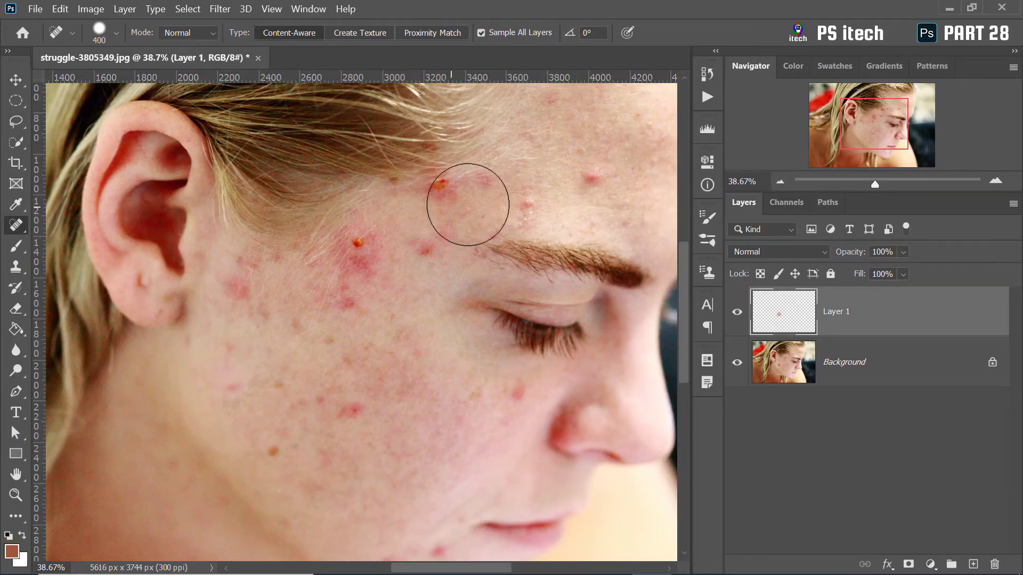
right_click(468, 205)
left_click_drag(616, 228, 550, 230)
key("Return")
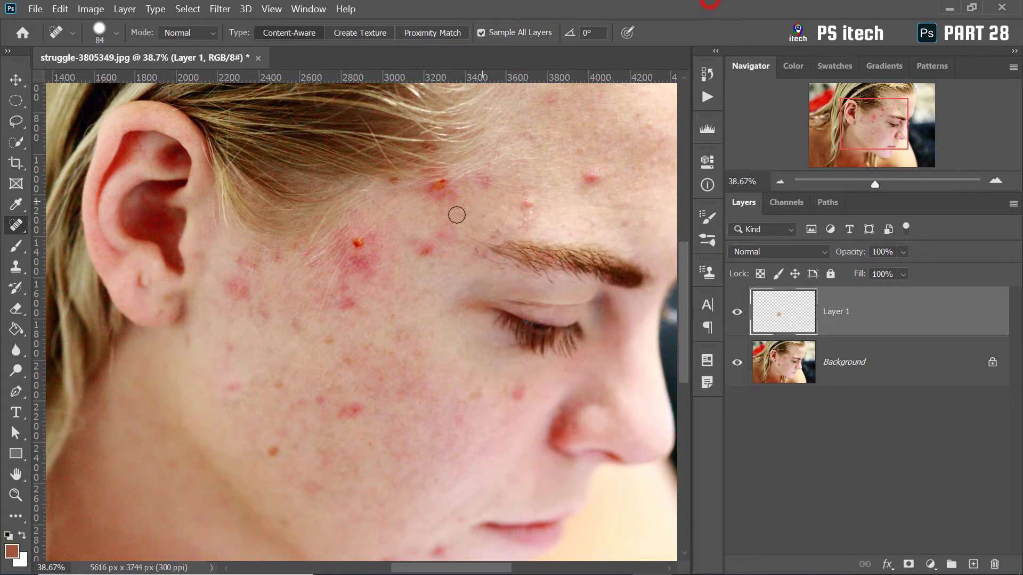
right_click(445, 236)
left_click_drag(525, 270, 529, 270)
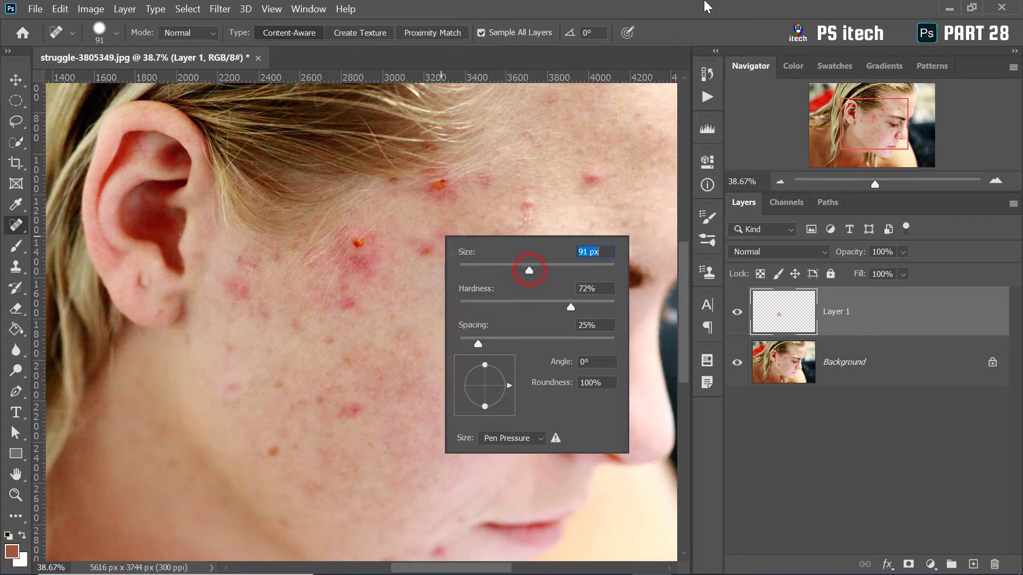
key("Return")
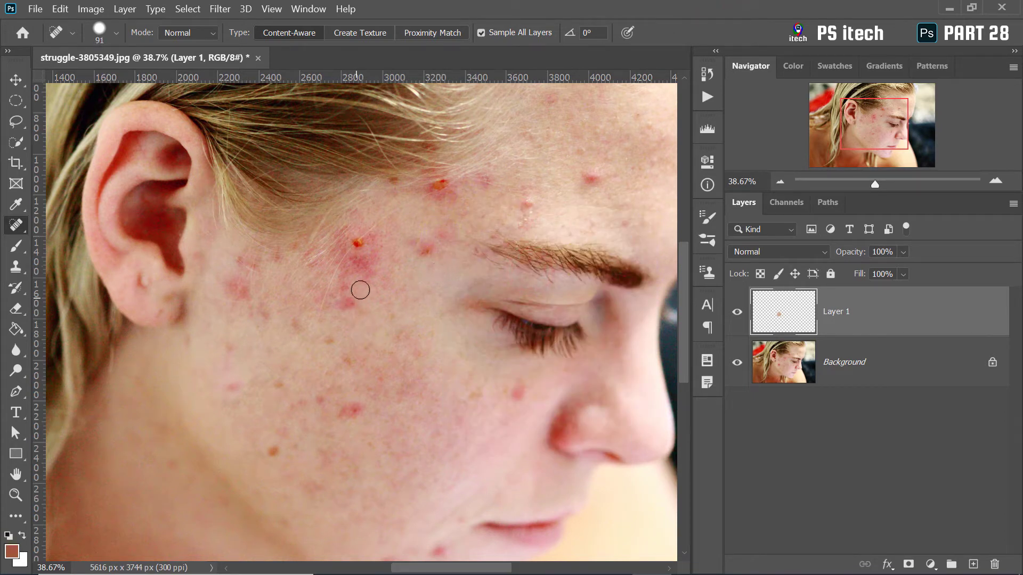
key("bracketright")
key("bracketright")
Heal upper-cheek, forehead, eyebrow, under-eye and chin blemishes with the brush at 175 px
left_click(425, 249)
key("bracketright")
left_click(589, 178)
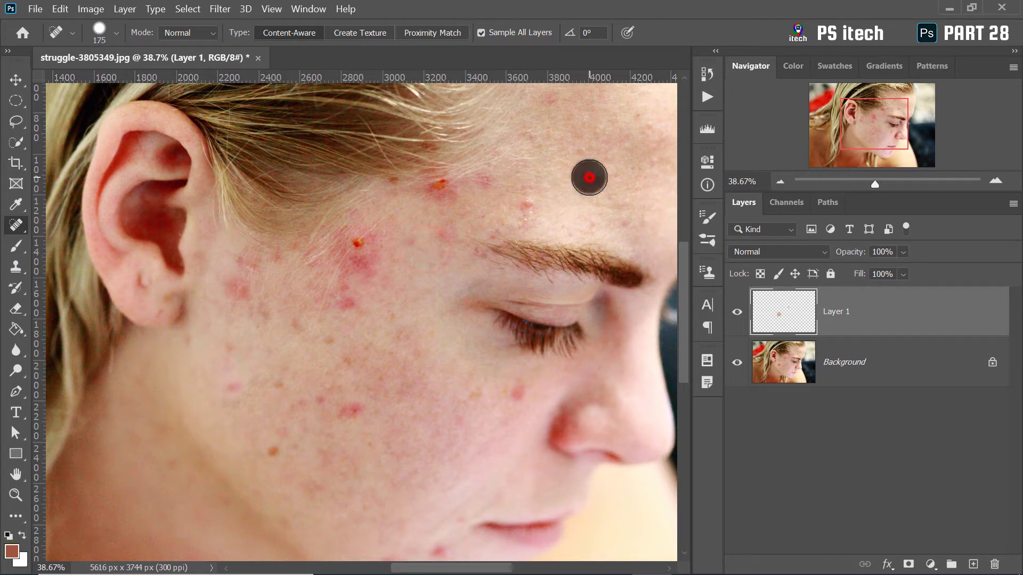
left_click(522, 206)
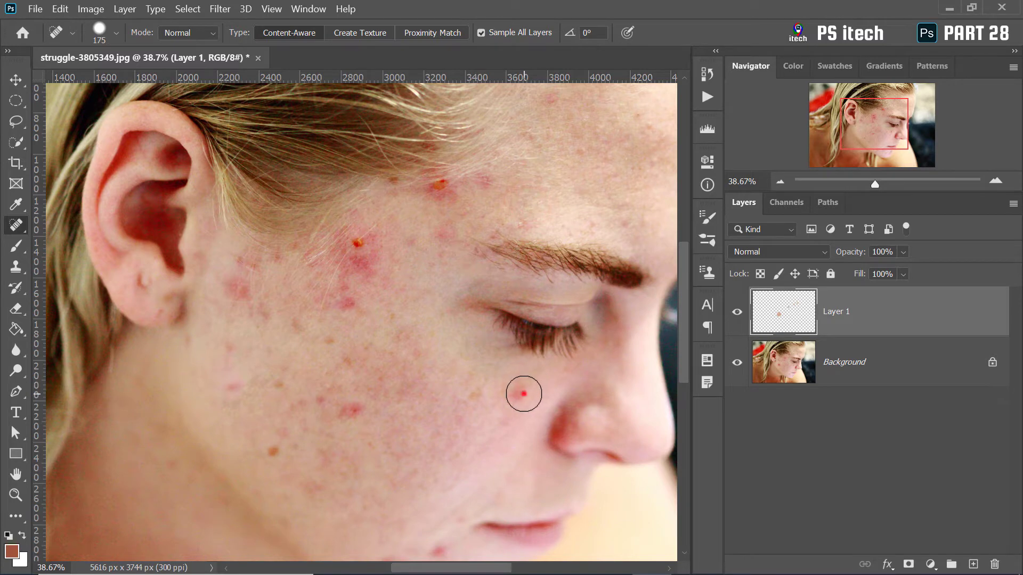
left_click(524, 394)
scroll(525, 398, "down", 3)
left_click(435, 446)
Heal one more chin blemish, then toggle Background and Layer 1 visibility to compare before and after
left_click(469, 488)
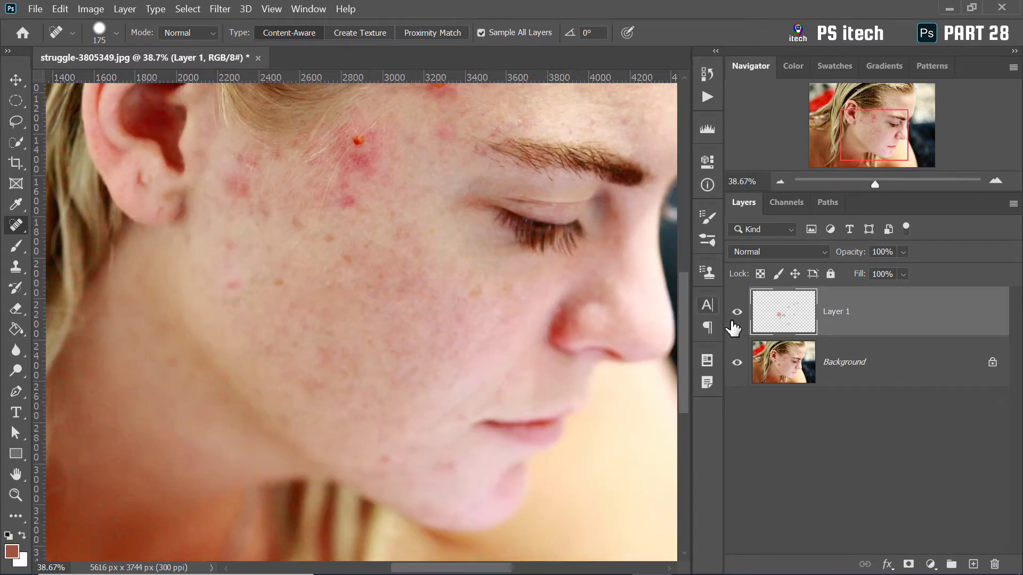
left_click(737, 363)
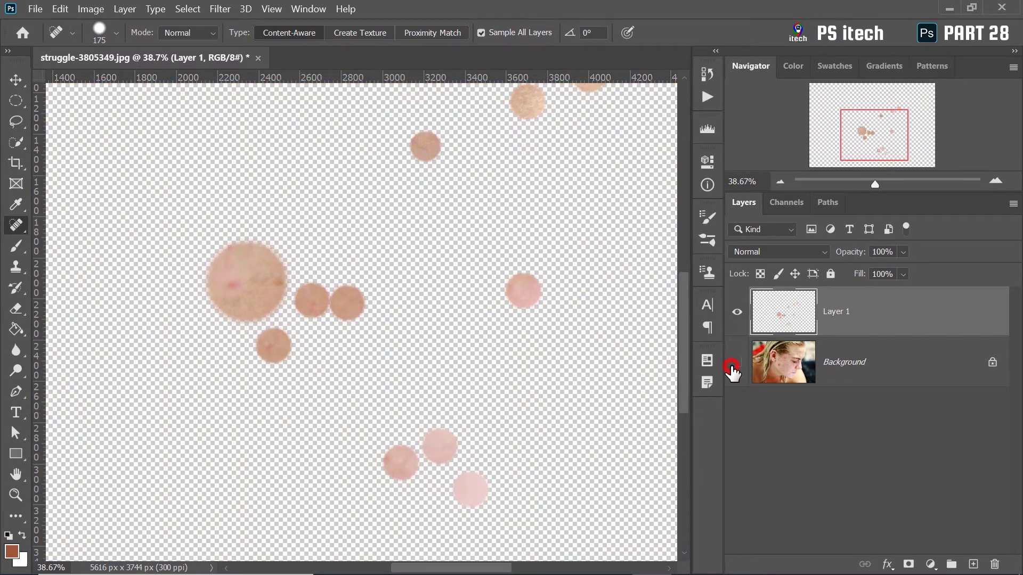
scroll(414, 218, "up", 2)
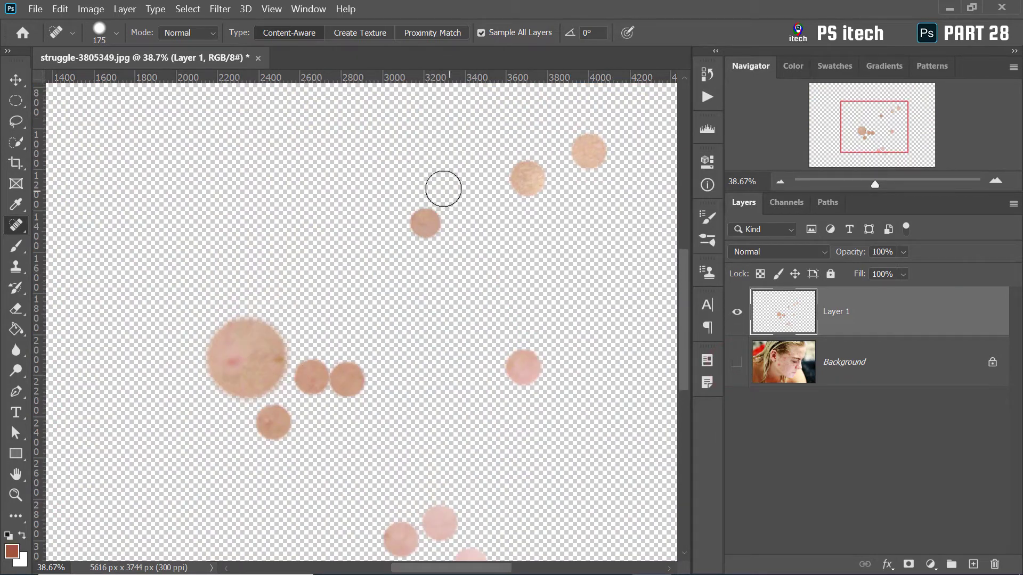
scroll(304, 201, "down", 1)
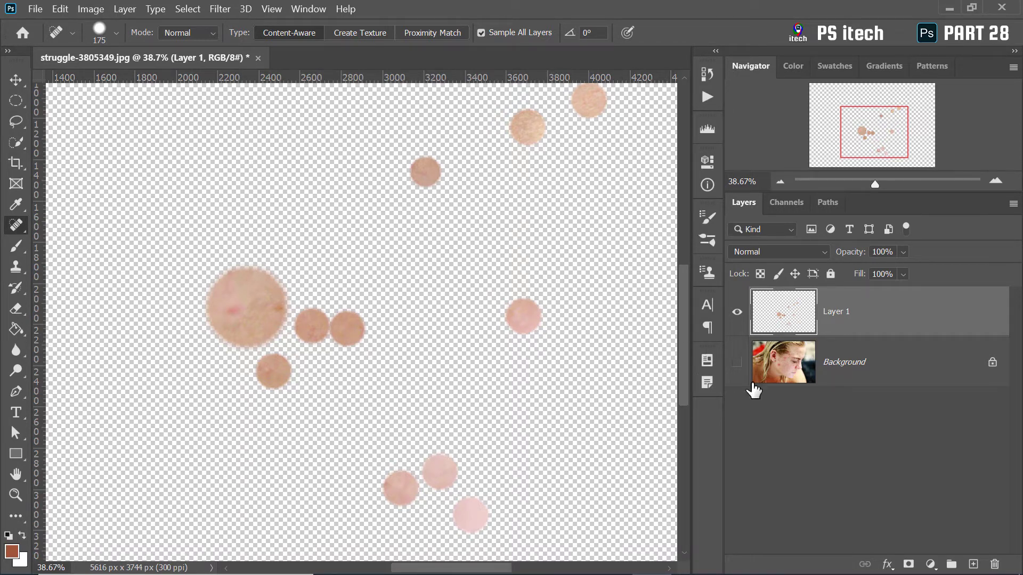
left_click(737, 363)
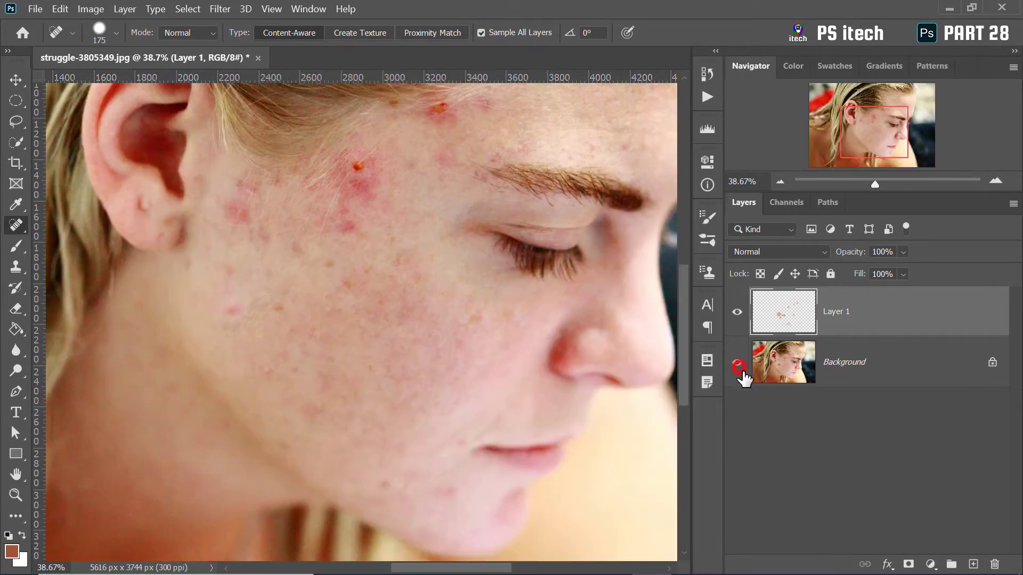
left_click(737, 313)
left_click(737, 313)
left_click(737, 313)
left_click(736, 313)
Try a red Color Balance shift and other Layer 1 blend modes, cancelling both to keep Normal
key("ctrl+b")
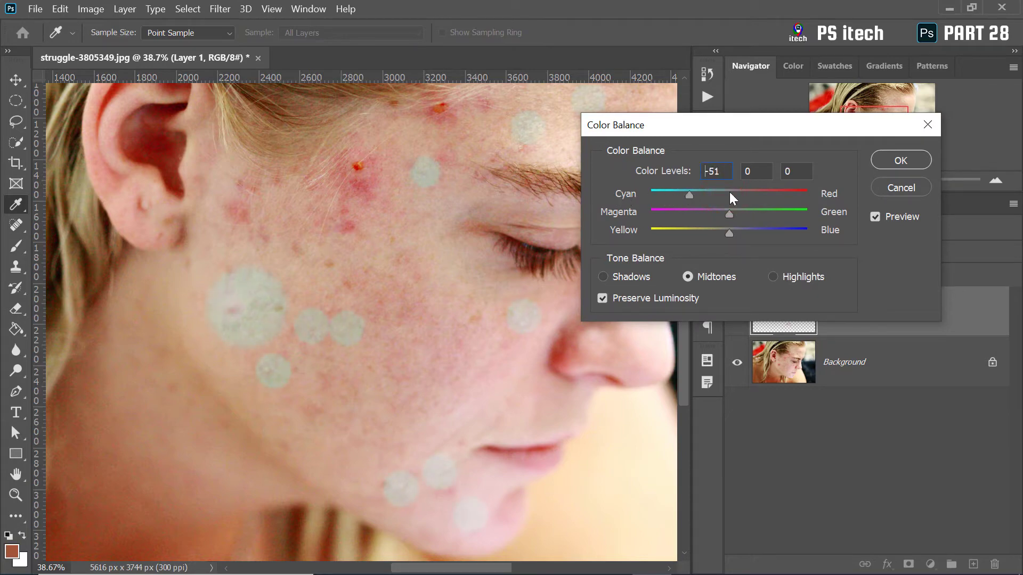
mouse_move(729, 193)
left_mouse_down()
mouse_move(763, 195)
mouse_move(754, 197)
left_mouse_up()
left_click(897, 189)
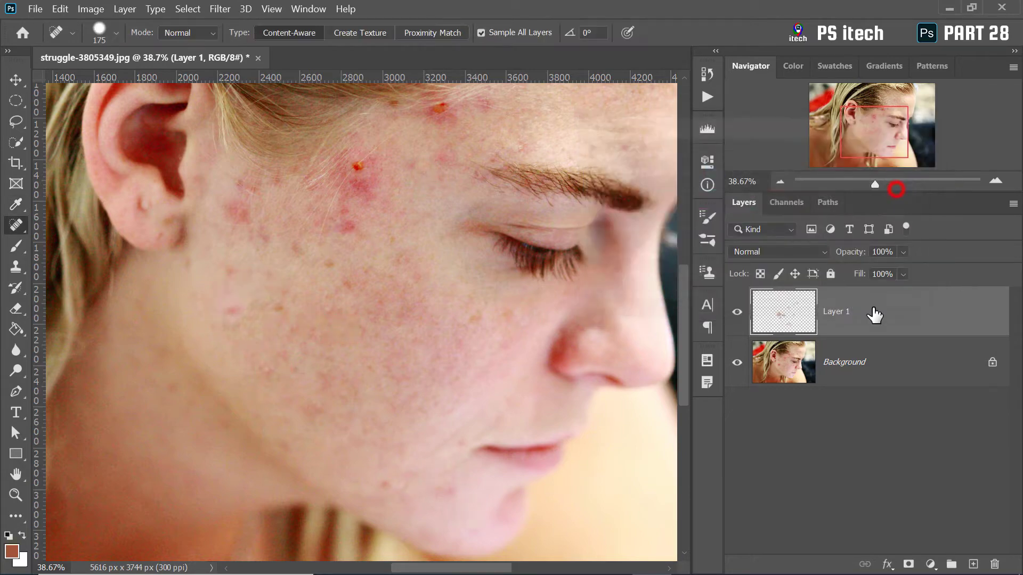
left_click(801, 251)
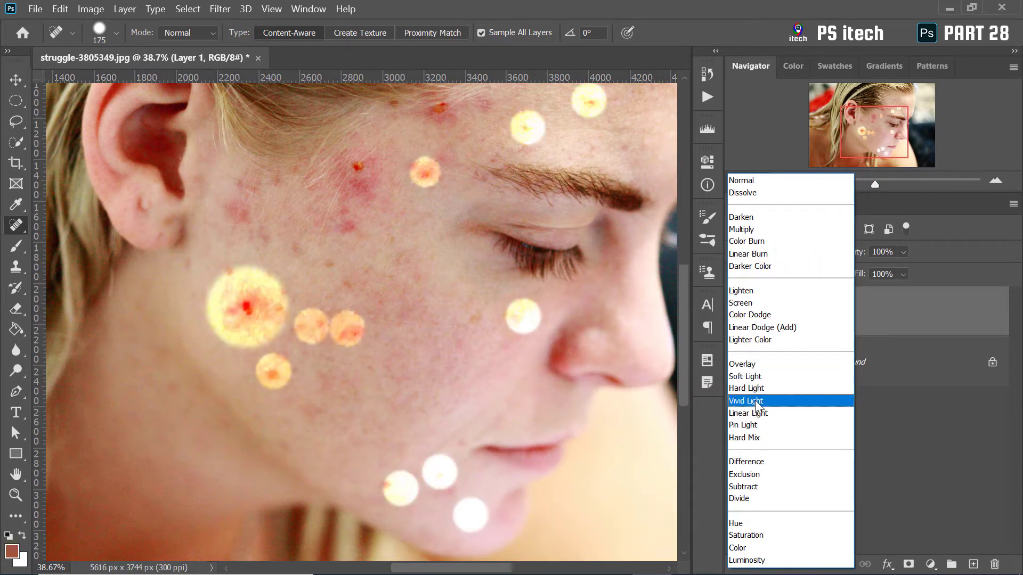
left_click(975, 410)
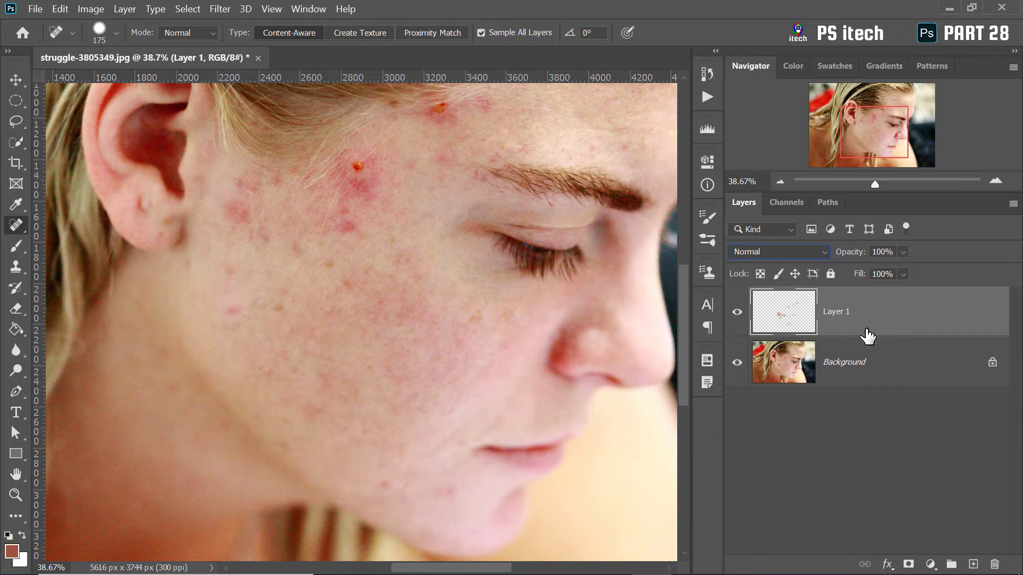
On Background, sample a red blemish and paint copies of it along the forehead hairline
left_click(850, 414)
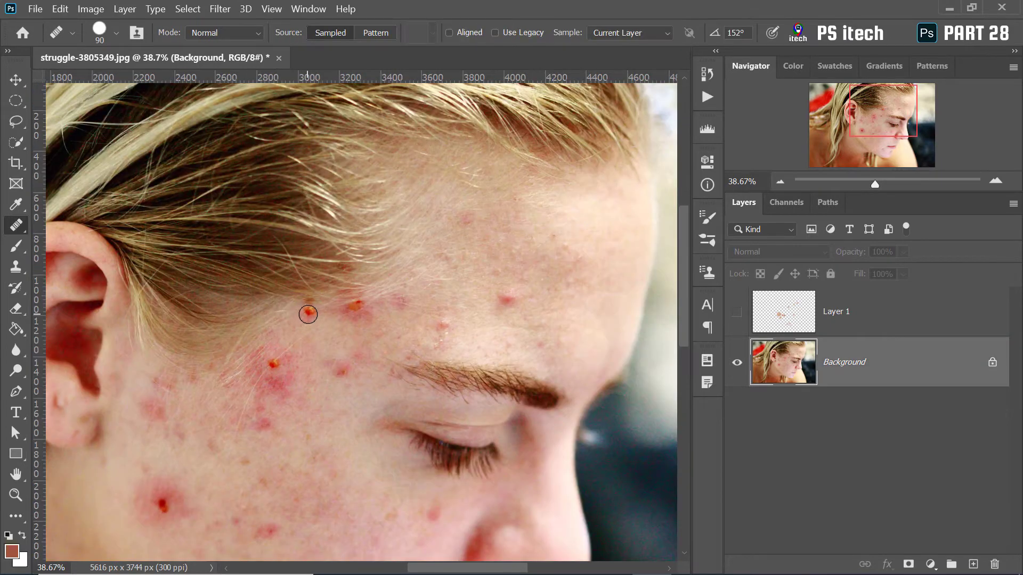
left_click(308, 314)
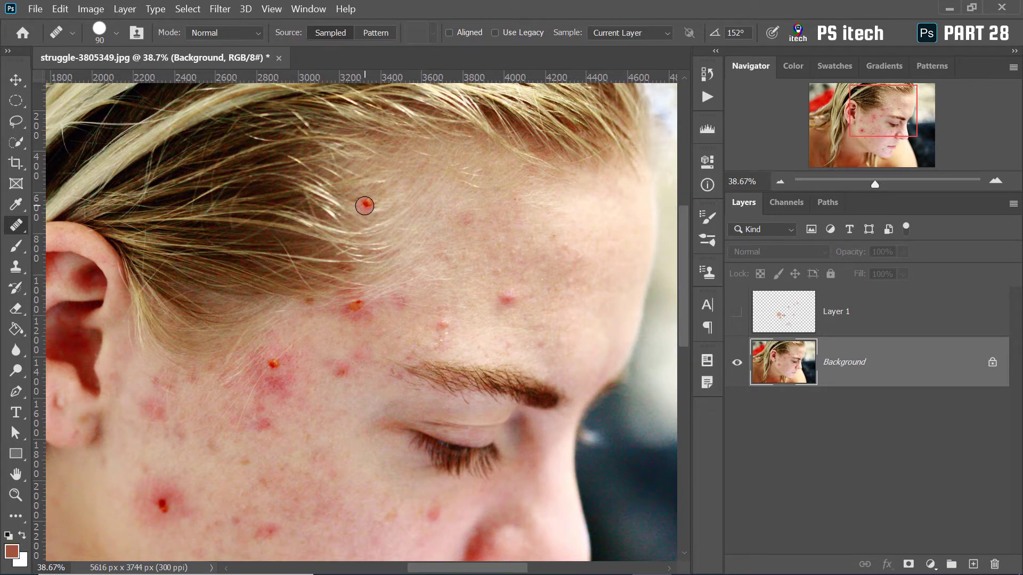
left_click(364, 205)
left_click_drag(354, 153, 362, 137)
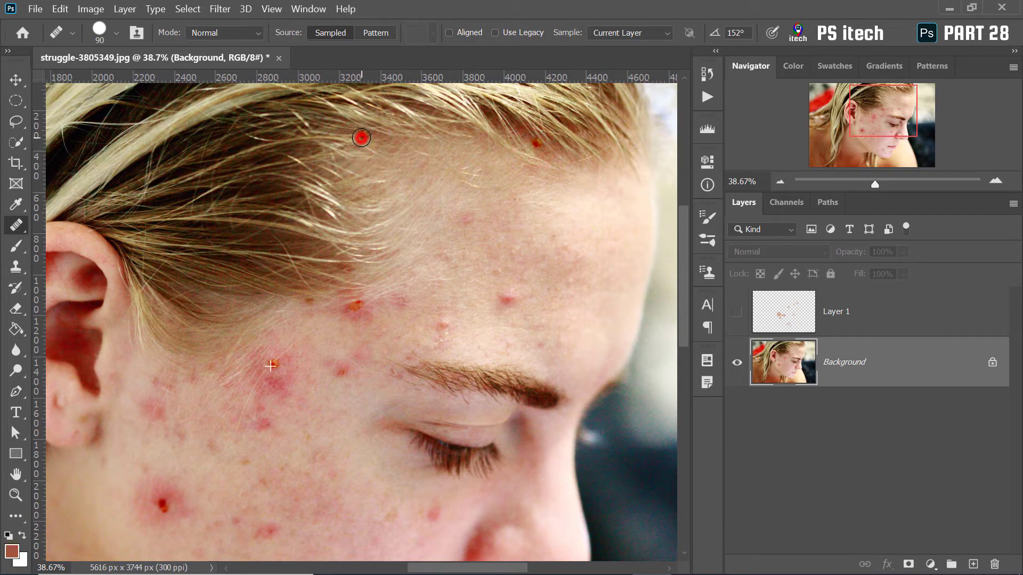
left_click(340, 166)
left_click(356, 206)
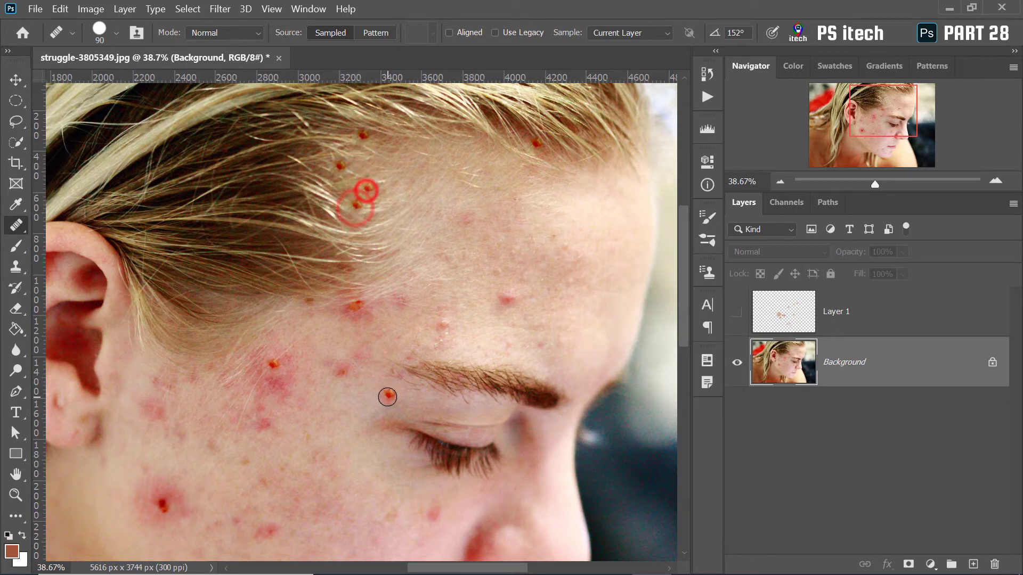
left_click(362, 250)
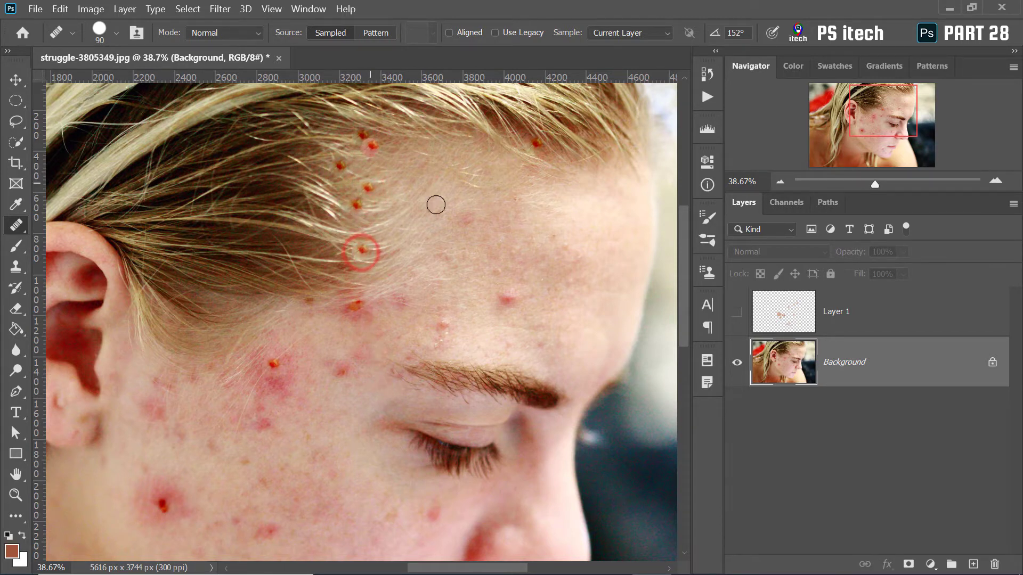
left_click(444, 144)
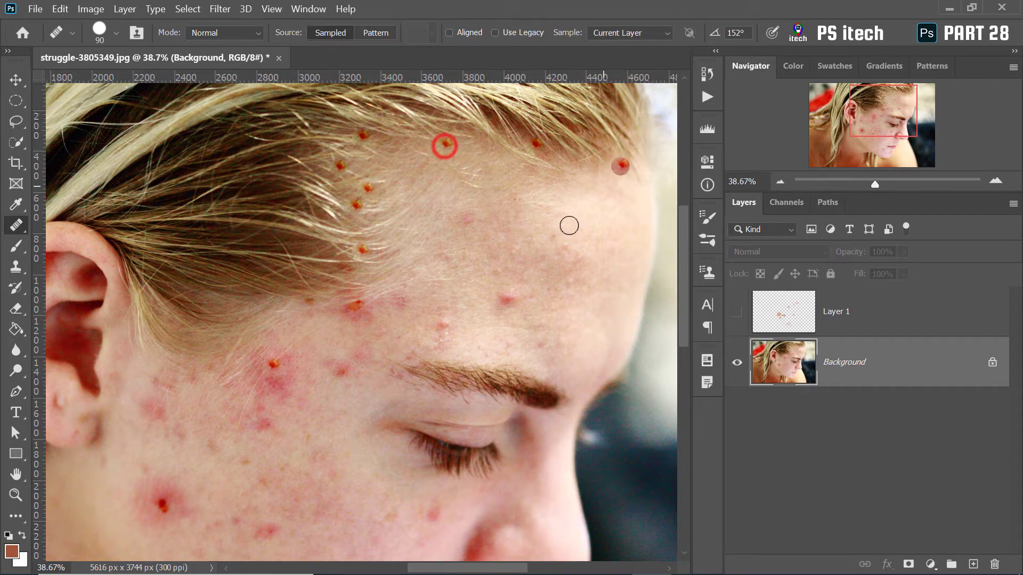
left_click(486, 209)
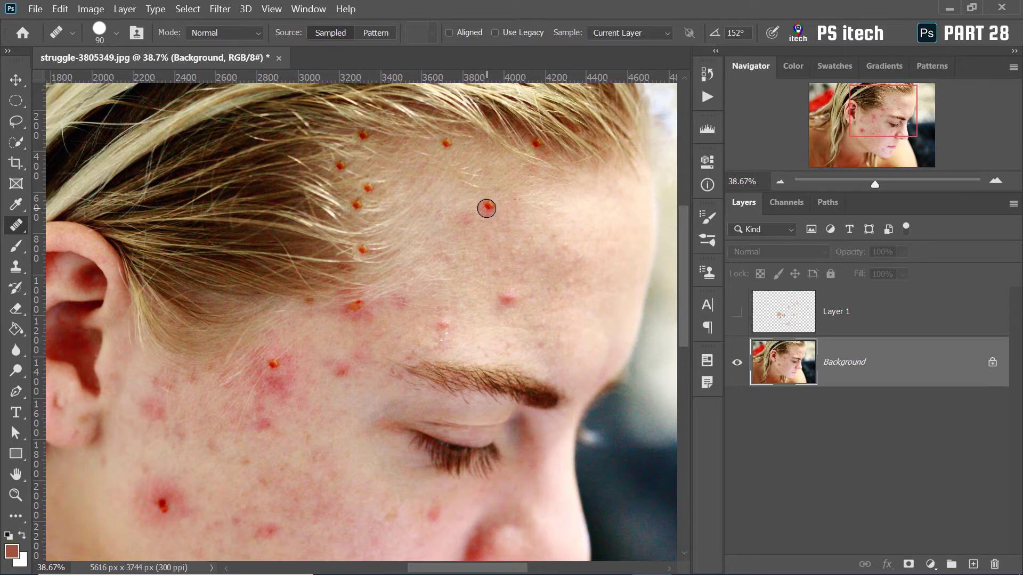
Return to the Spot Healing Brush on Layer 1, compare its visibility, and heal a hairline blemish
right_click(16, 224)
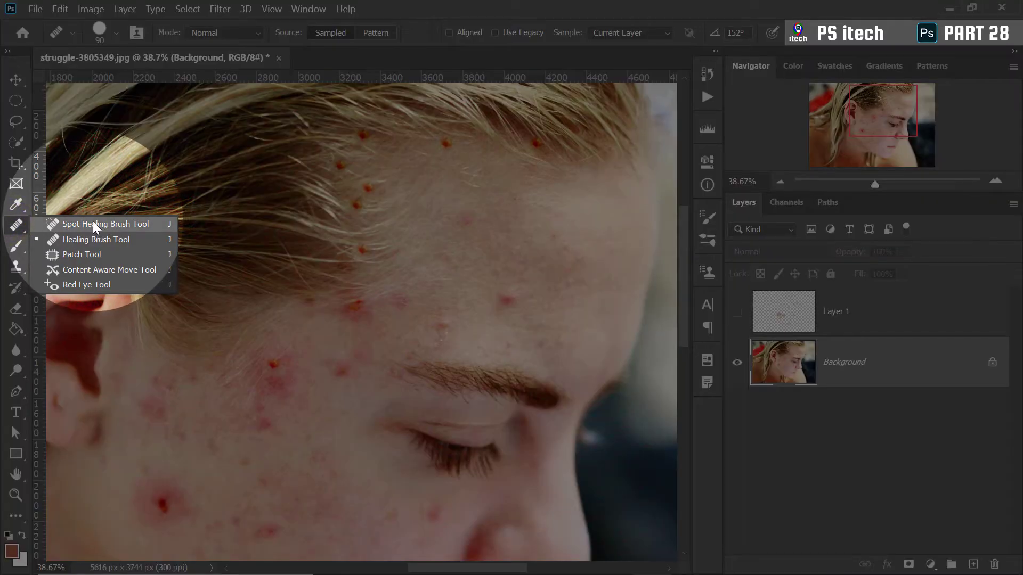
left_click(106, 223)
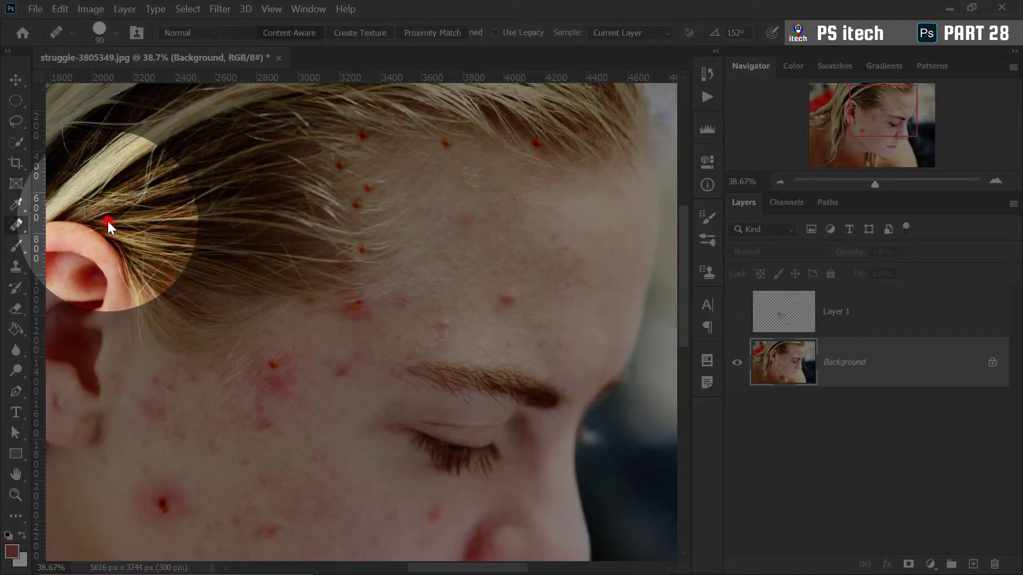
left_click(868, 315)
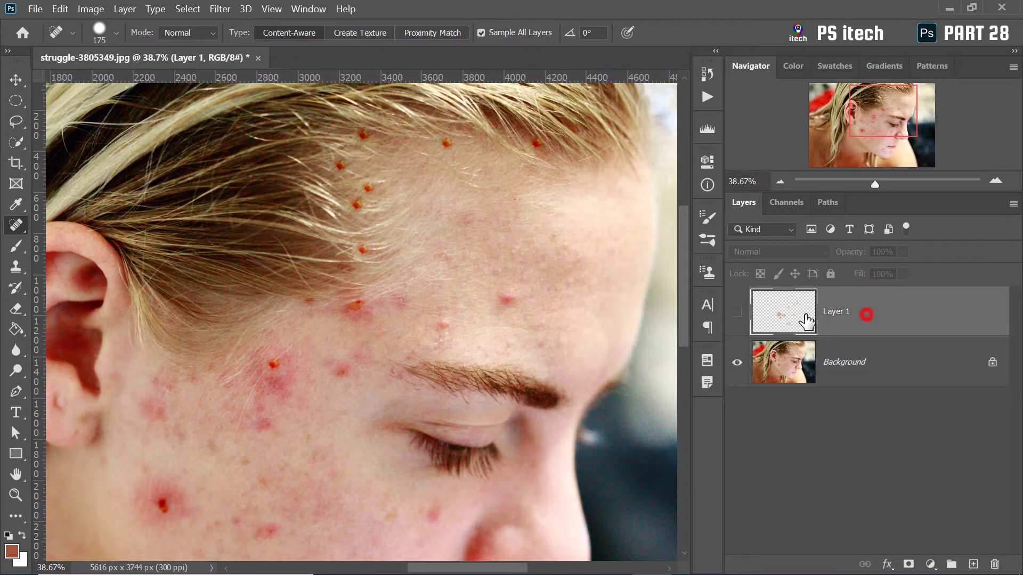
left_click(737, 313)
left_click(738, 315)
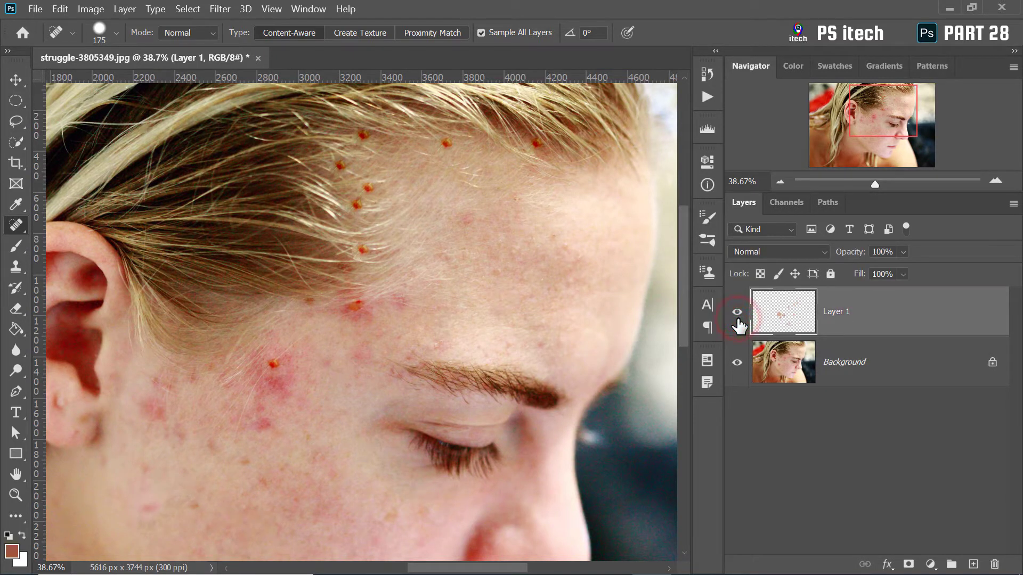
left_click(737, 320)
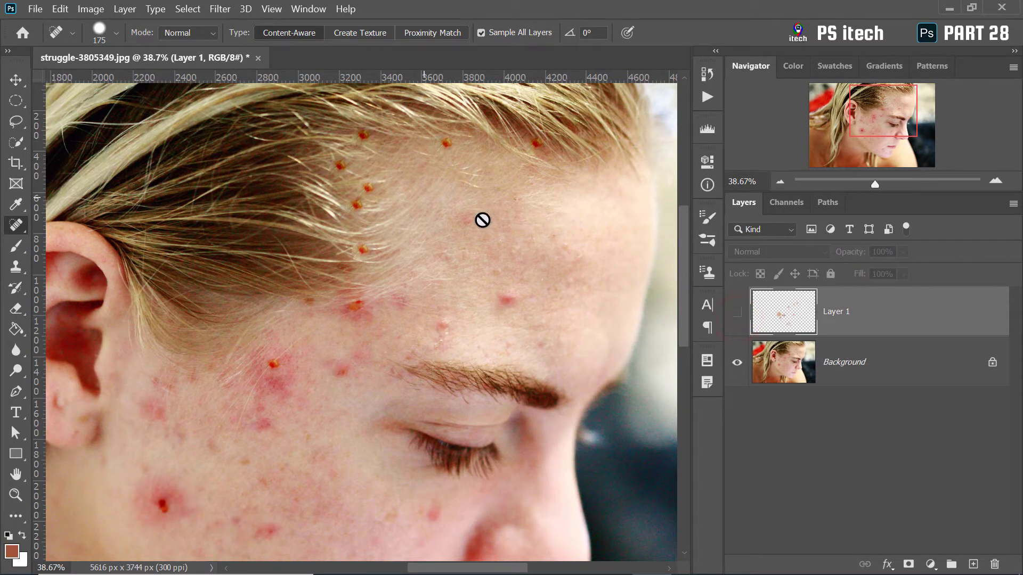
left_click(738, 311)
scroll(426, 197, "up", 2)
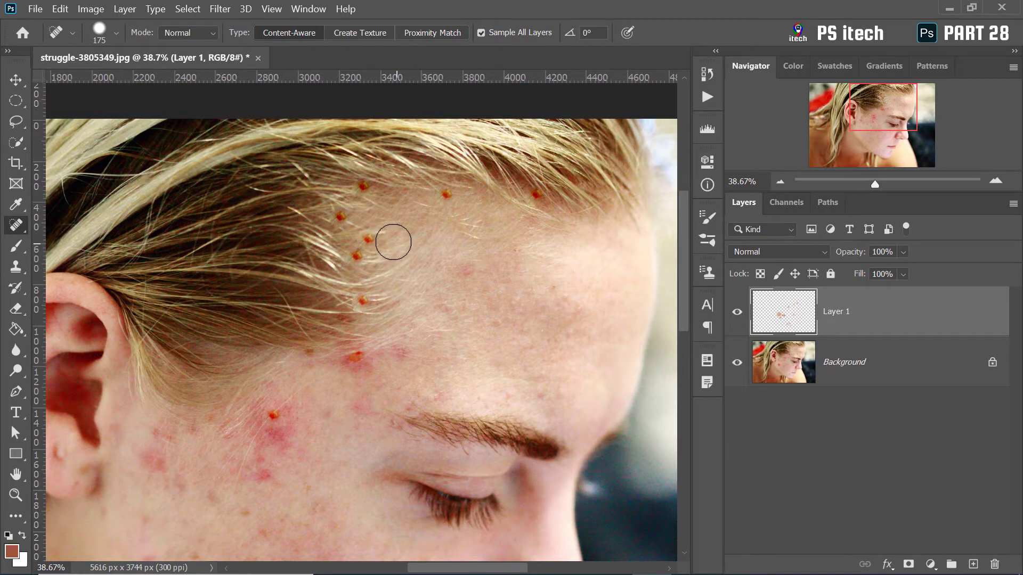
left_click(371, 236)
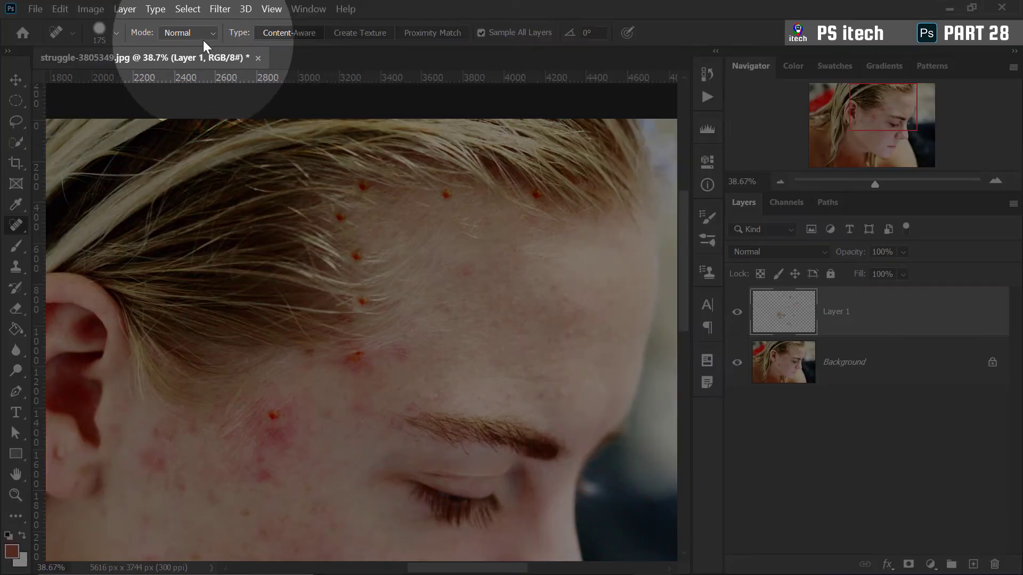
Set the healing mode to Lighten and zoom in on the hairline blemish, then back to 100%
left_click(203, 36)
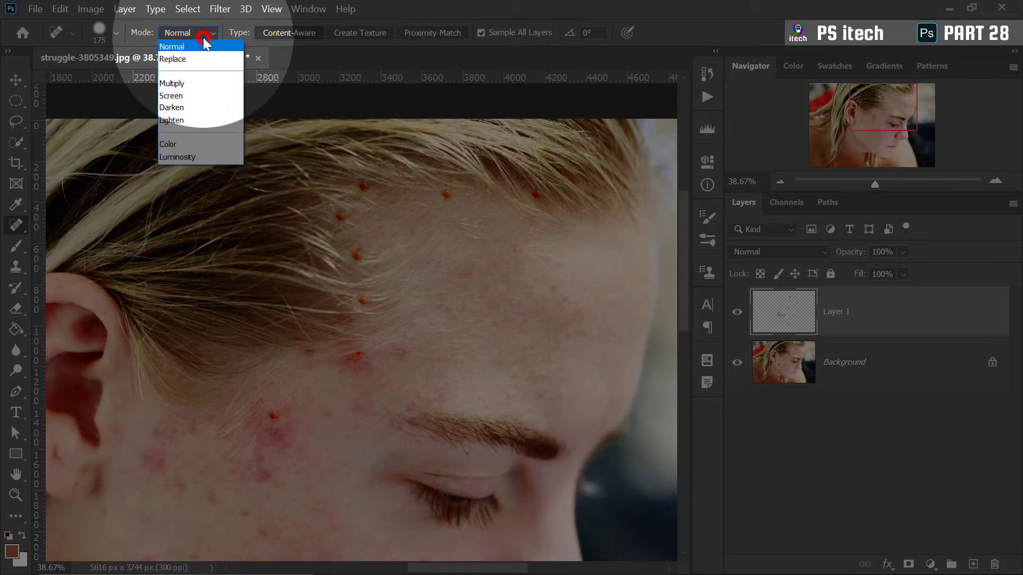
left_click(175, 120)
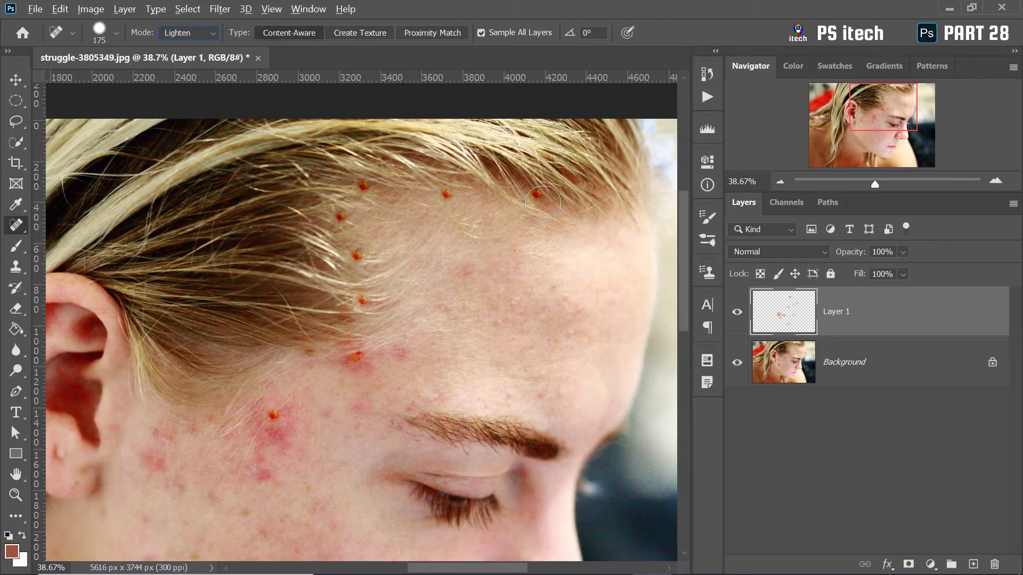
left_click(15, 495)
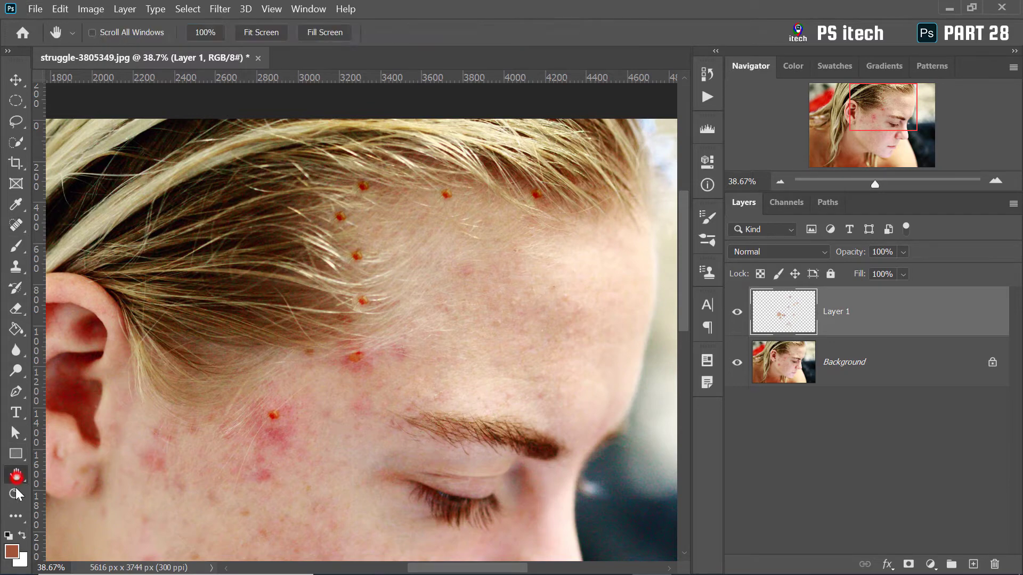
left_click(552, 176)
left_click(550, 183)
left_click(554, 213)
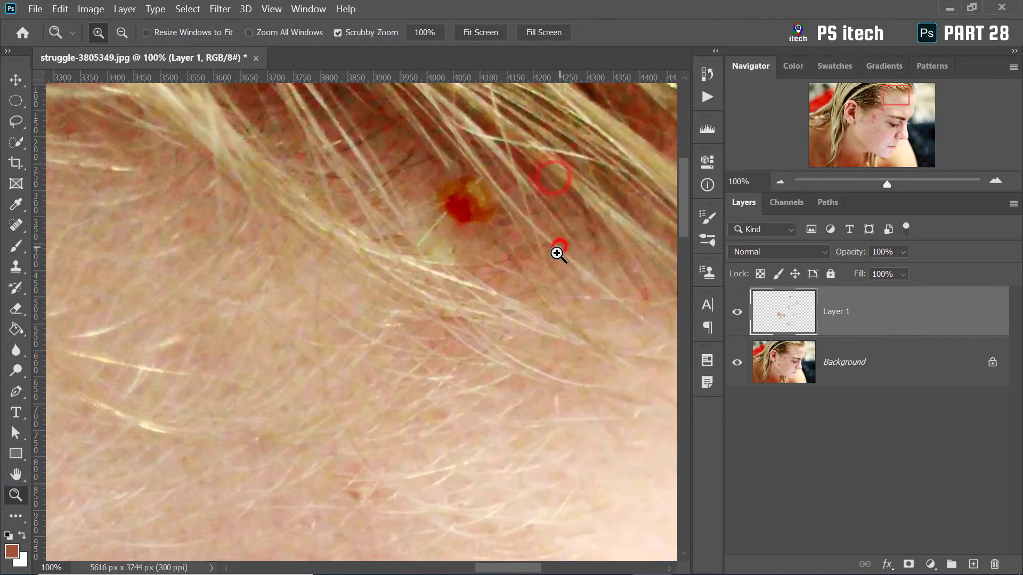
left_click(532, 251, "alt")
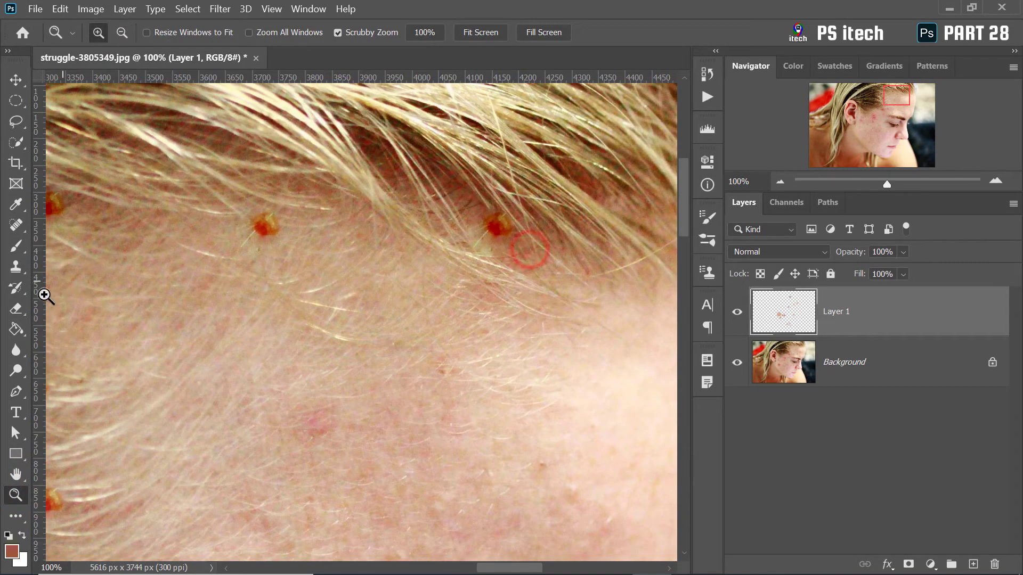
left_click(16, 245)
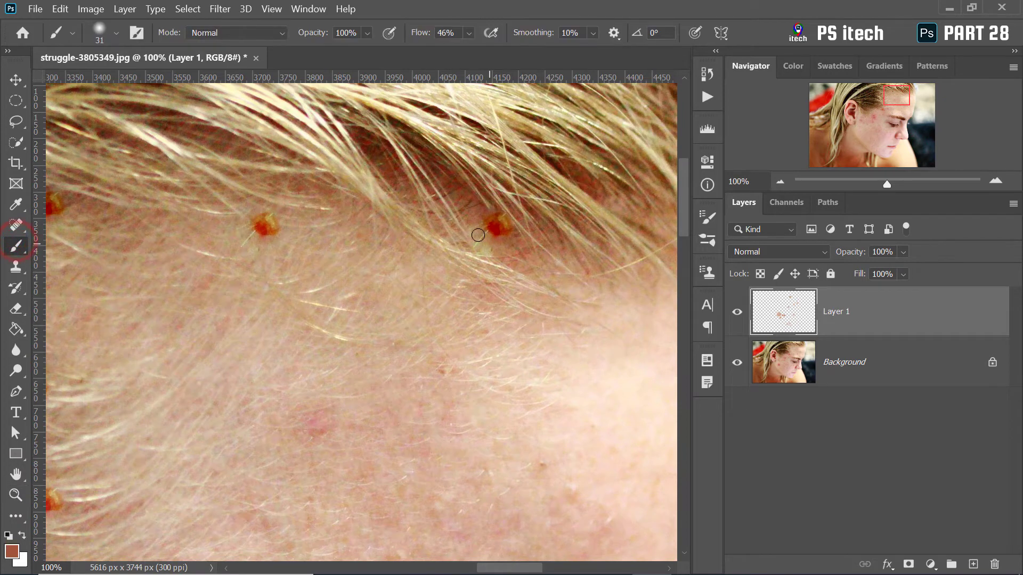
key("j")
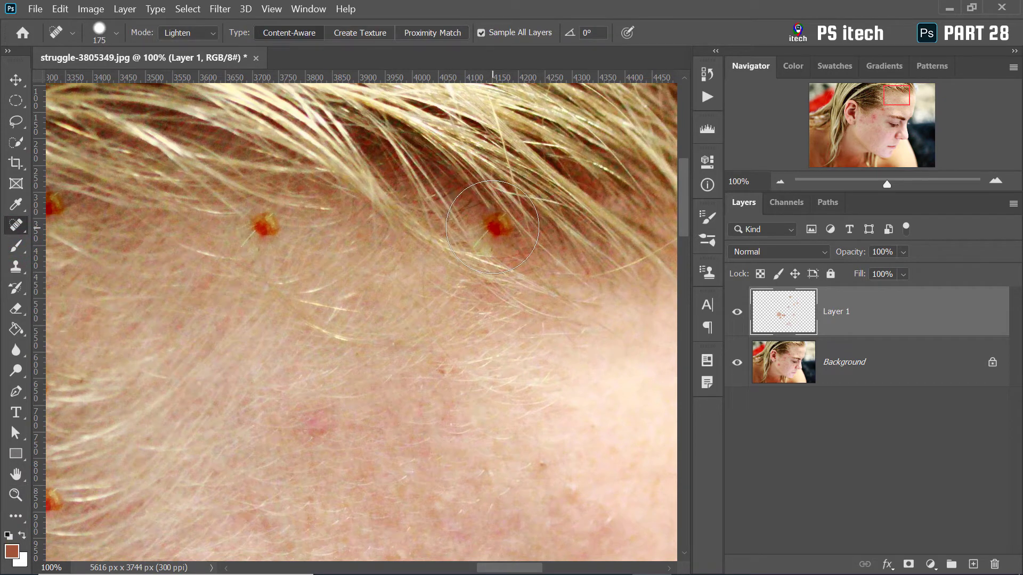
Shrink the brush to 125 px and heal hairline and forehead blemishes on the left side
key("bracketleft")
key("bracketleft")
left_click(495, 228)
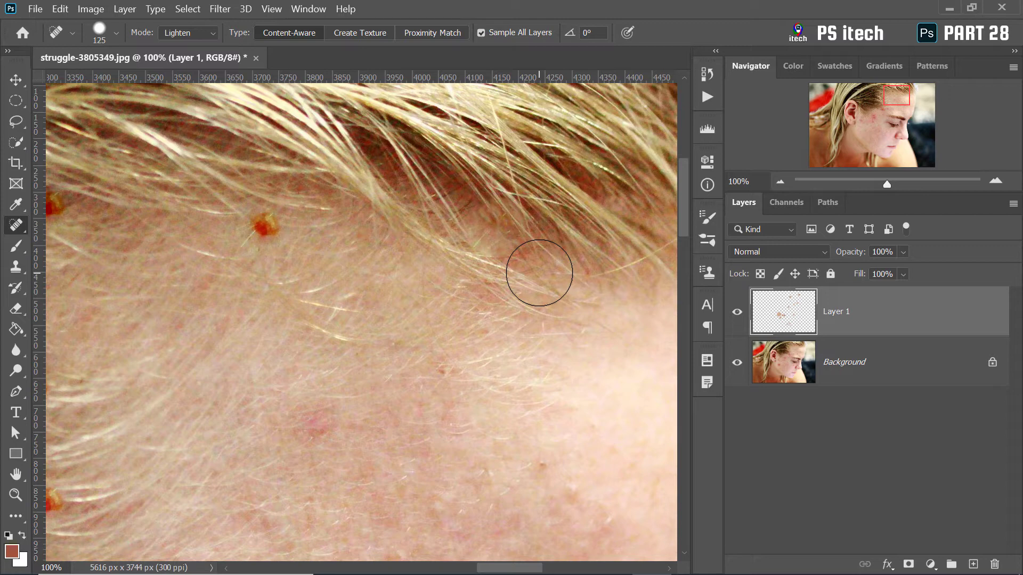
left_click(260, 226)
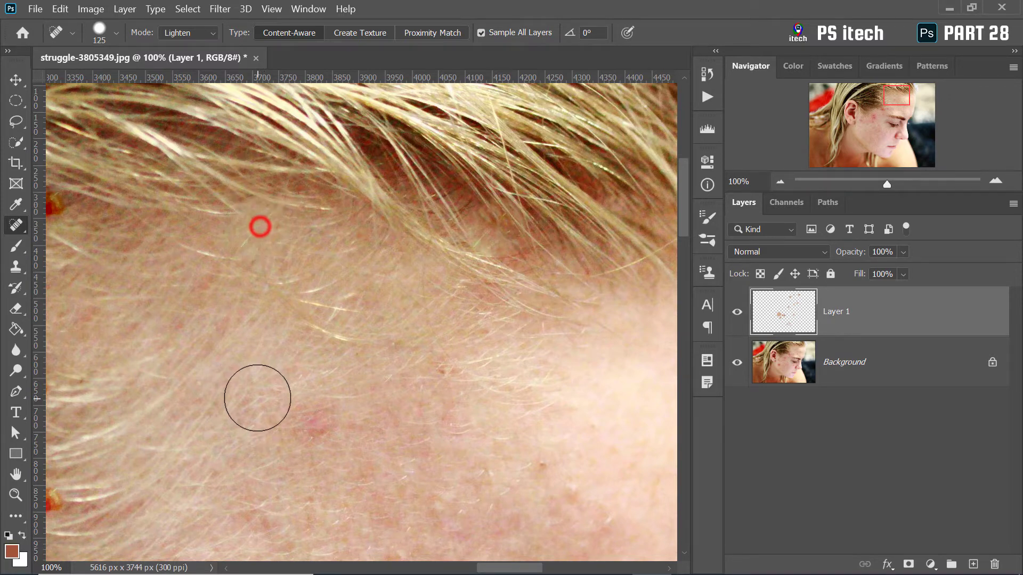
left_click_drag(163, 323, 299, 295)
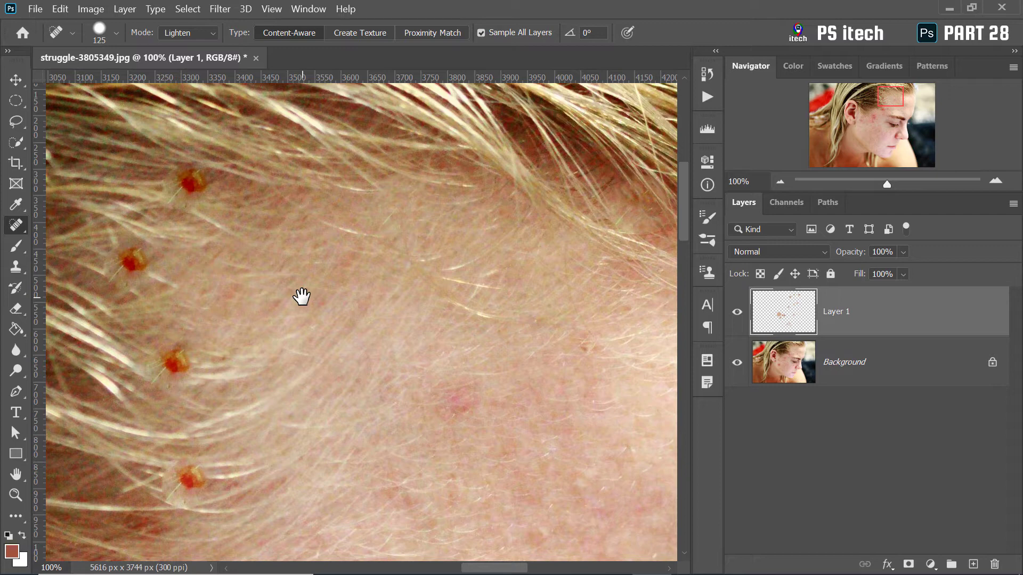
left_click_drag(238, 318, 276, 244)
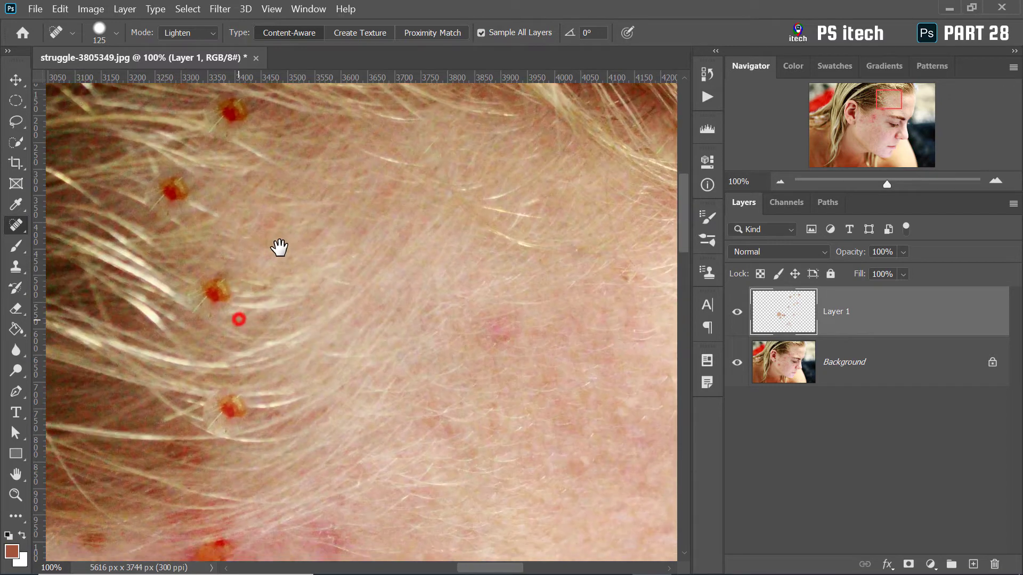
left_click(241, 380)
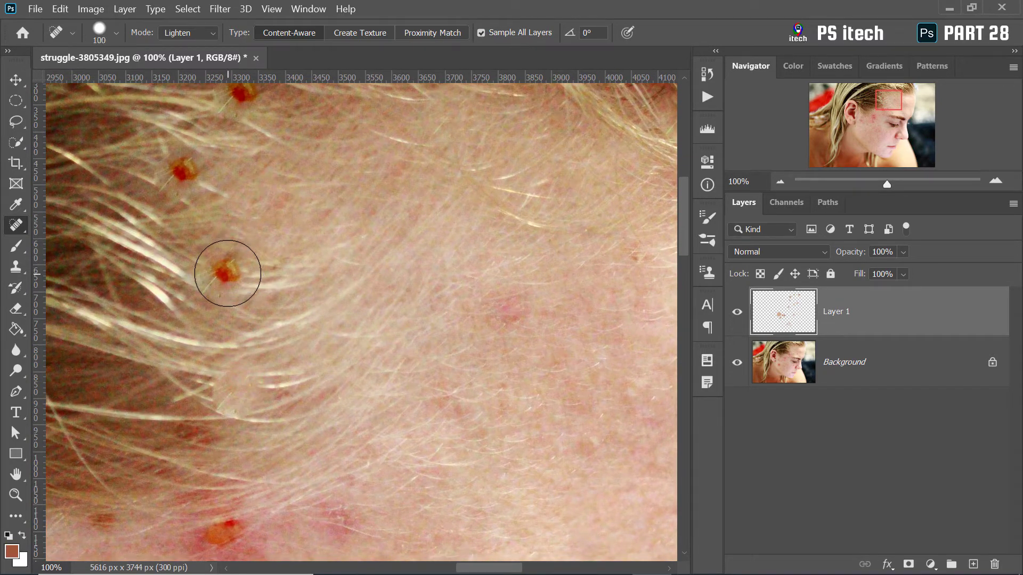
Shrink the brush to 90 px, heal the remaining top-left hairline blemishes, and hide Layer 1
key("bracketleft")
left_click(227, 270)
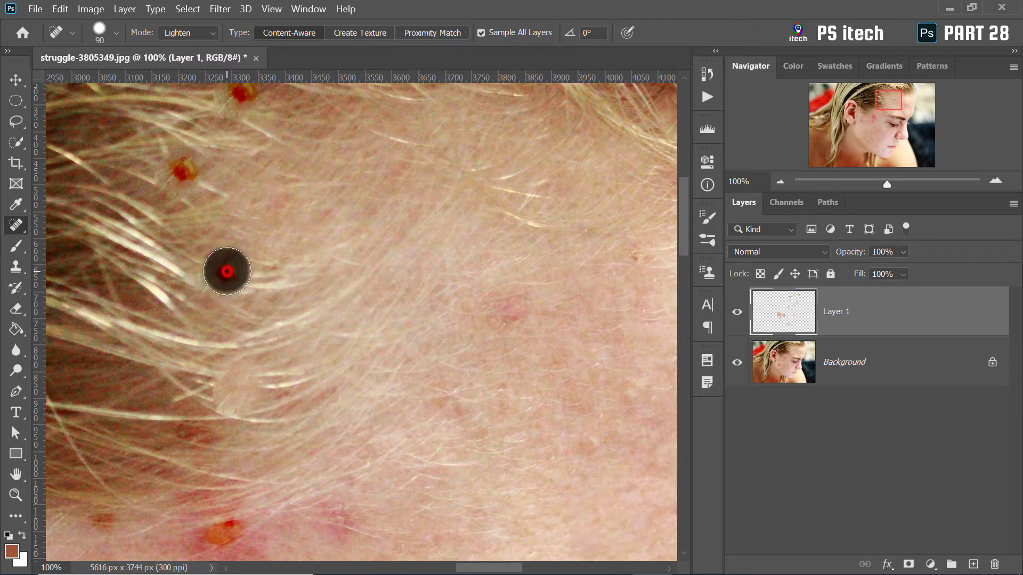
left_click(187, 169)
left_click_drag(279, 141, 273, 220)
left_click(281, 139)
left_click(236, 173)
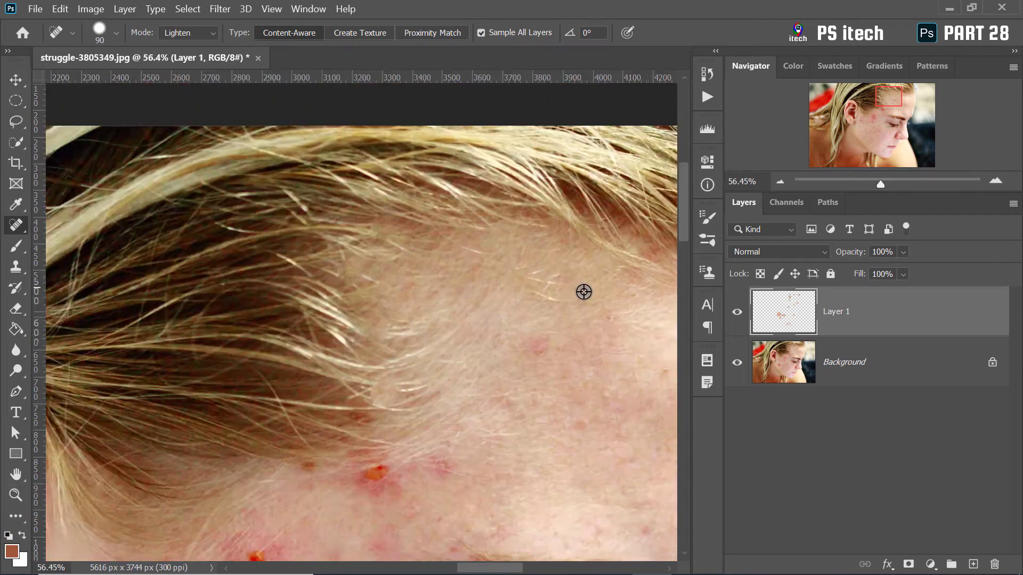
scroll(583, 291, "down", 3)
scroll(613, 314, "down", 3)
left_click(737, 312)
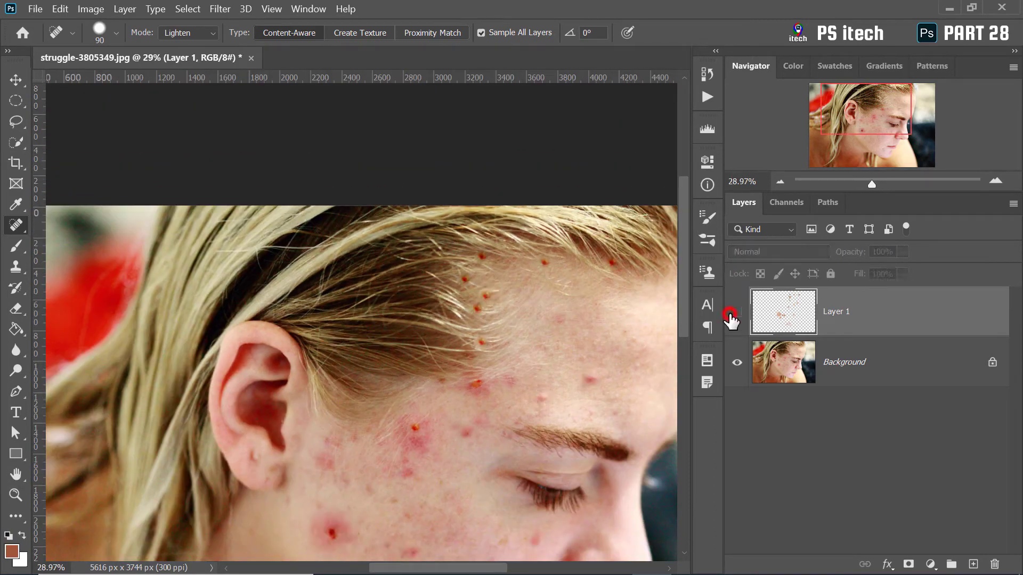
Zoom in on the wing tattoo on the woman's back in woman-1210061.jpg, then zoom back out
left_click(737, 312)
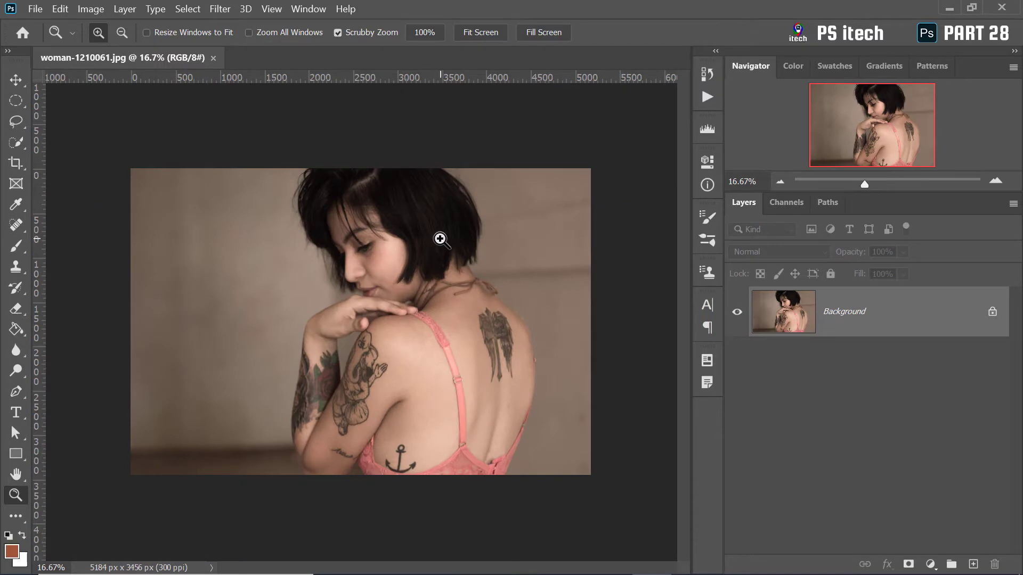
left_click(541, 342)
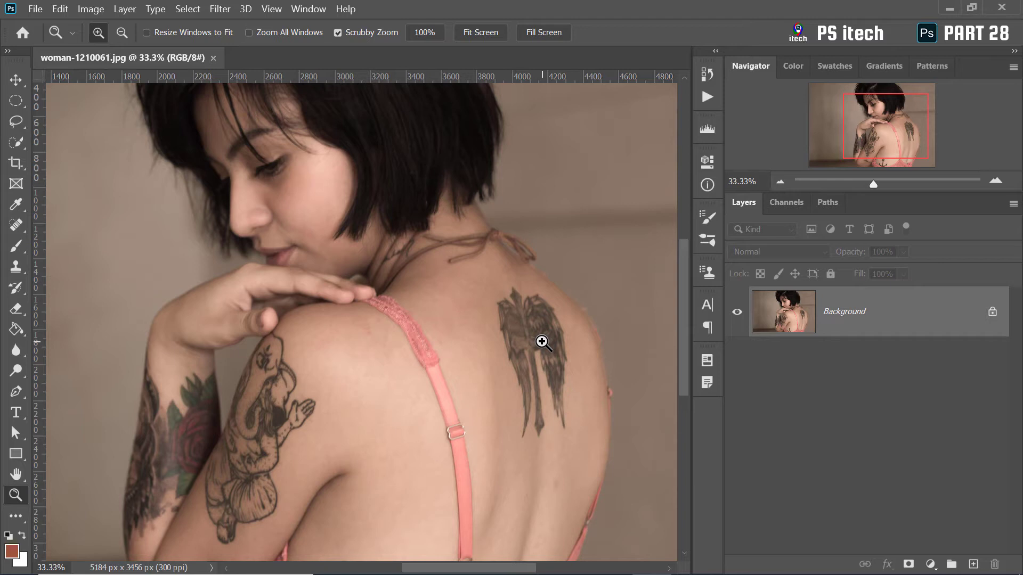
left_click(544, 342)
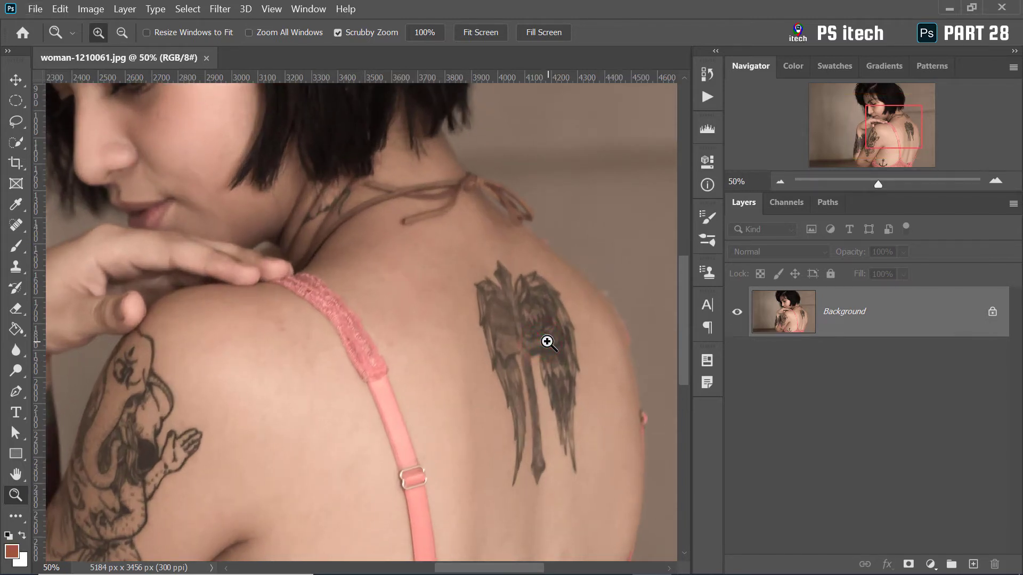
left_click(547, 343, "alt")
Heal over the wing tattoo with a 1000 px Spot Healing Brush, then undo the blotchy result
right_click(16, 225)
left_click(83, 224)
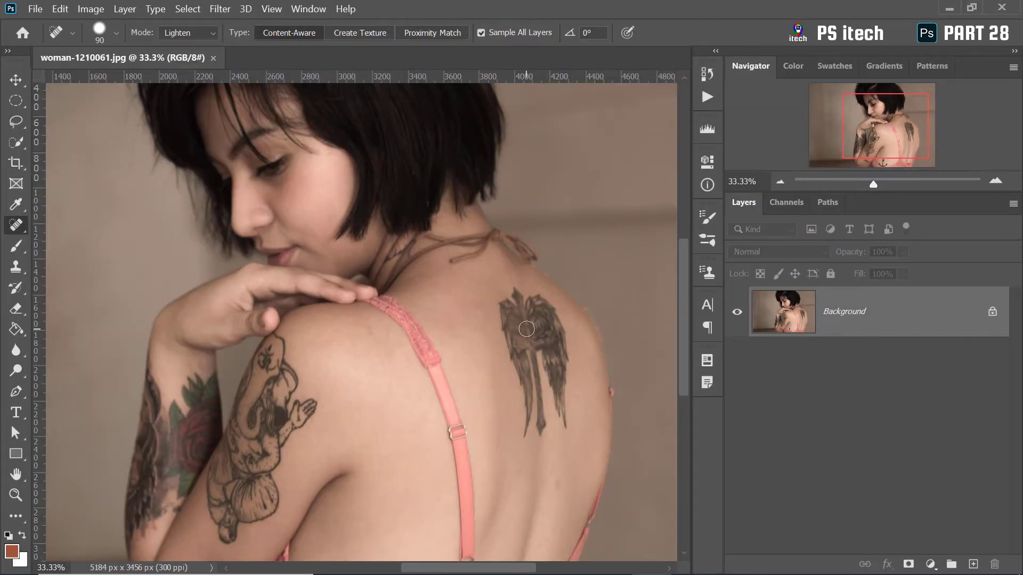
key("bracketright")
key("bracketright")
key("bracketright")
key("bracketright")
key("bracketright")
key("bracketright")
key("bracketright")
key("bracketright")
key("bracketright")
key("bracketright")
key("bracketright")
key("bracketright")
left_click(538, 361)
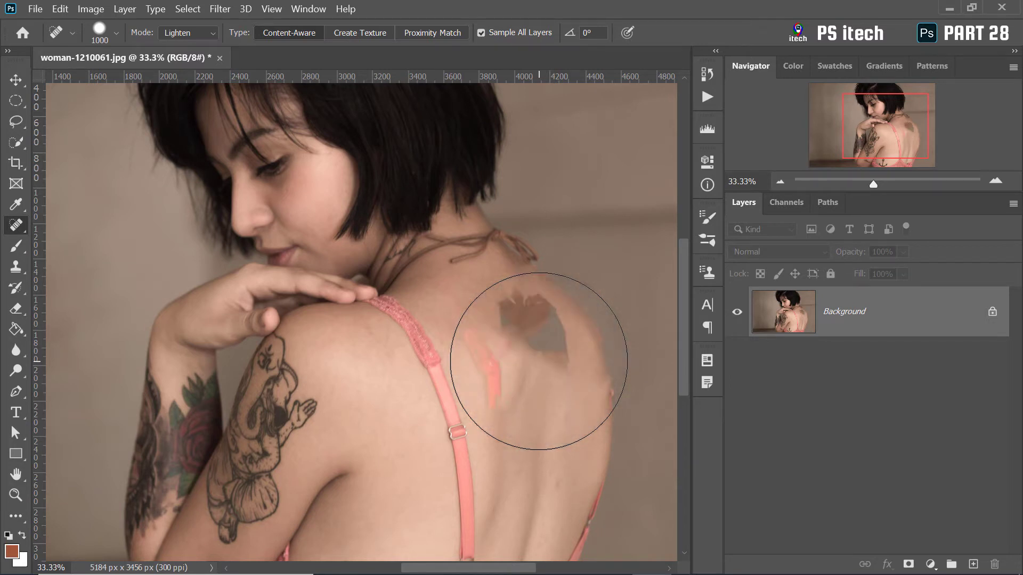
key("ctrl+z")
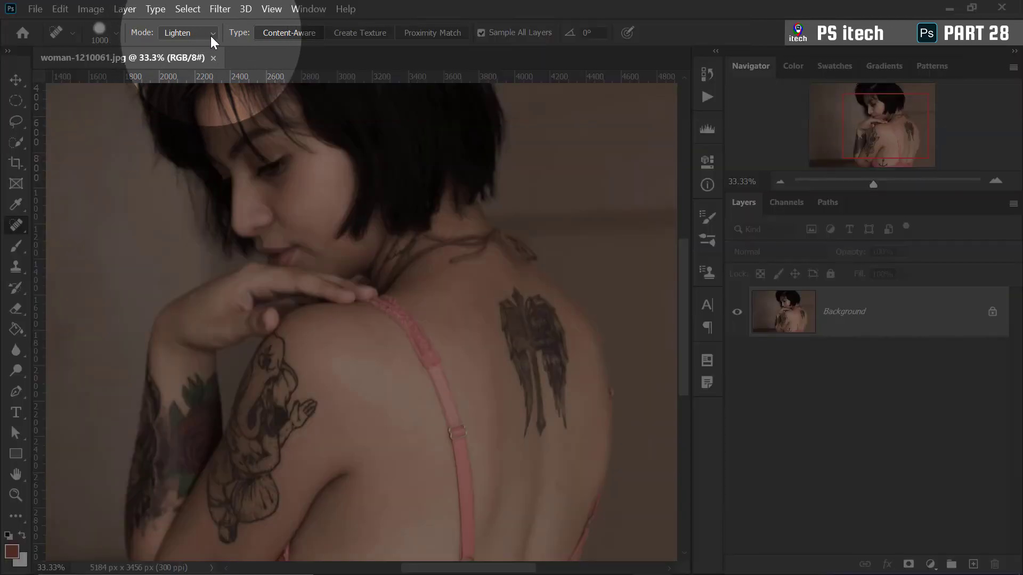
Set the healing mode to Normal and brush hardness to 100%
left_click(209, 36)
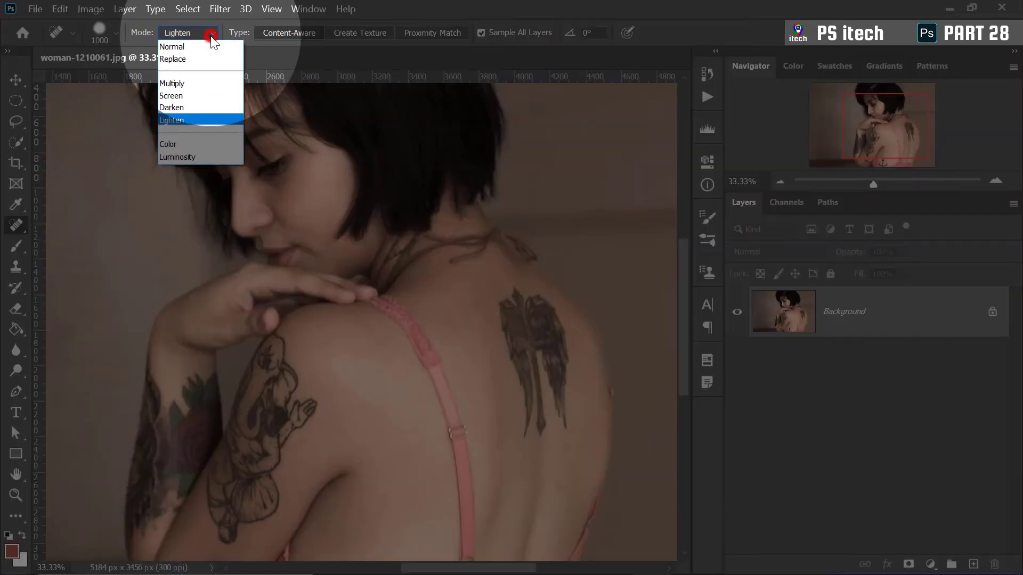
left_click(194, 44)
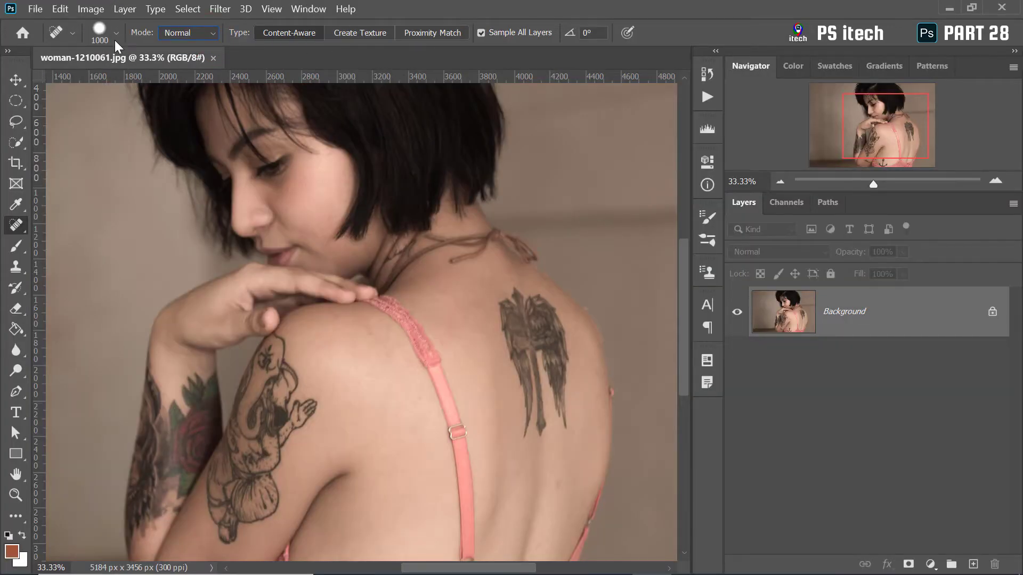
left_click(115, 41)
left_click_drag(140, 114, 195, 116)
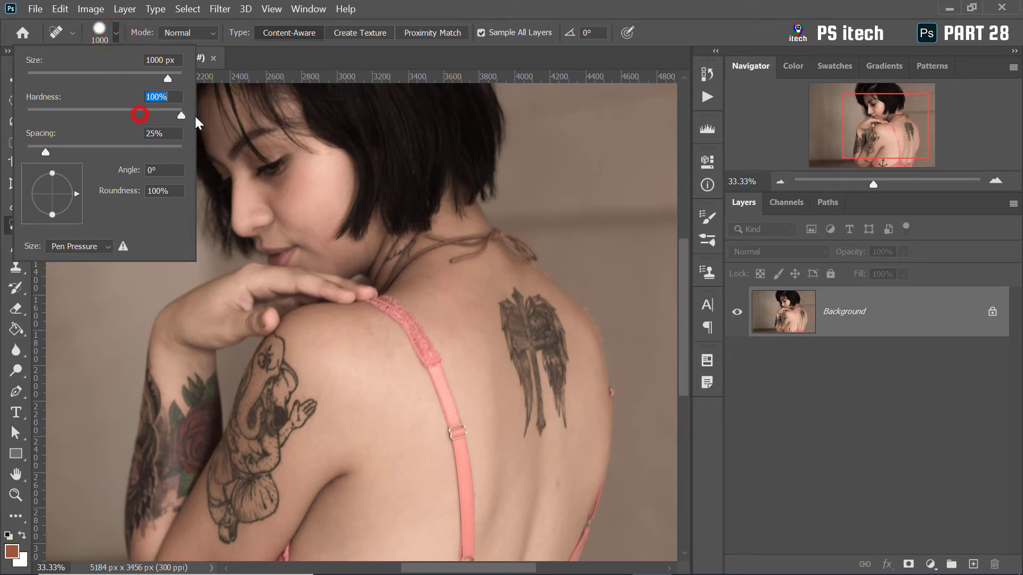
key("Return")
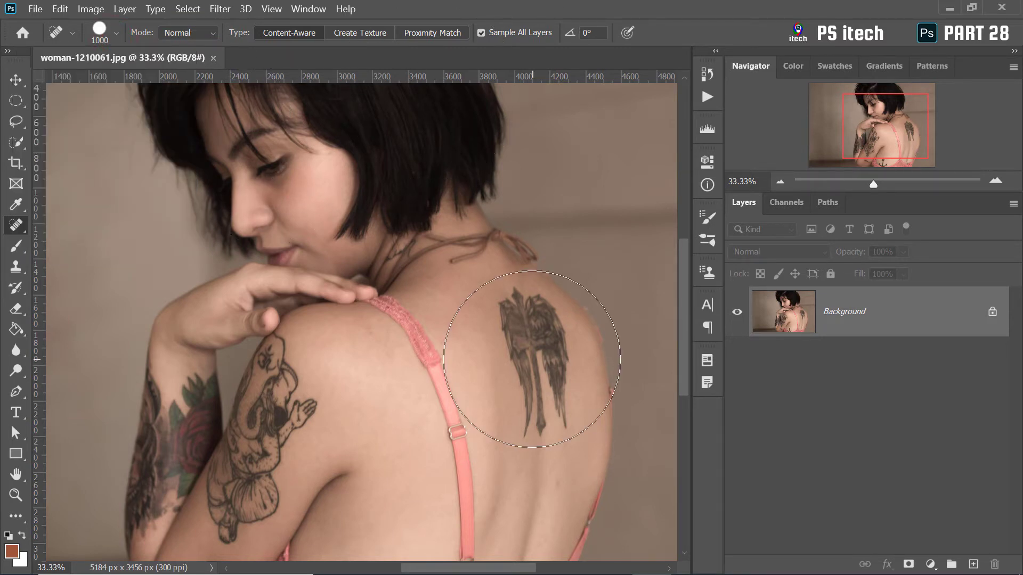
Test a heal over the wing tattoo, undo it, and shrink the brush to 125 px
left_click_drag(543, 361, 543, 362)
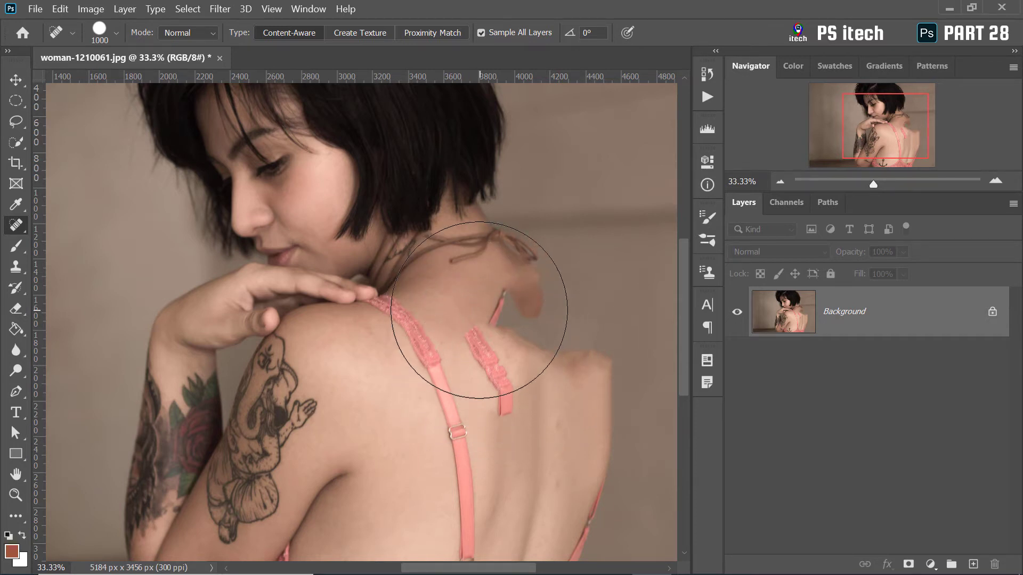
scroll(478, 310, "down", 2)
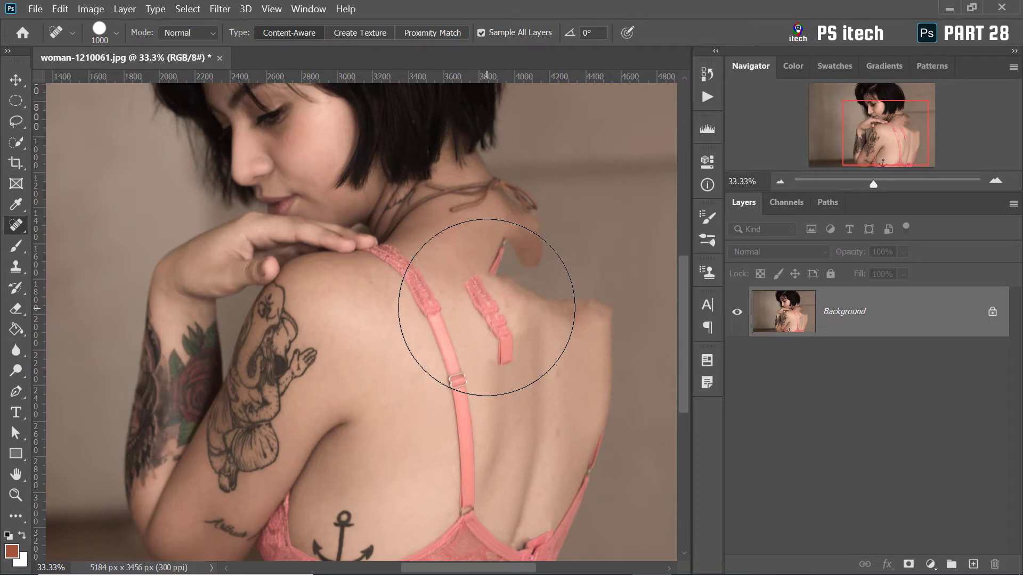
key("ctrl+z")
key("ctrl+z")
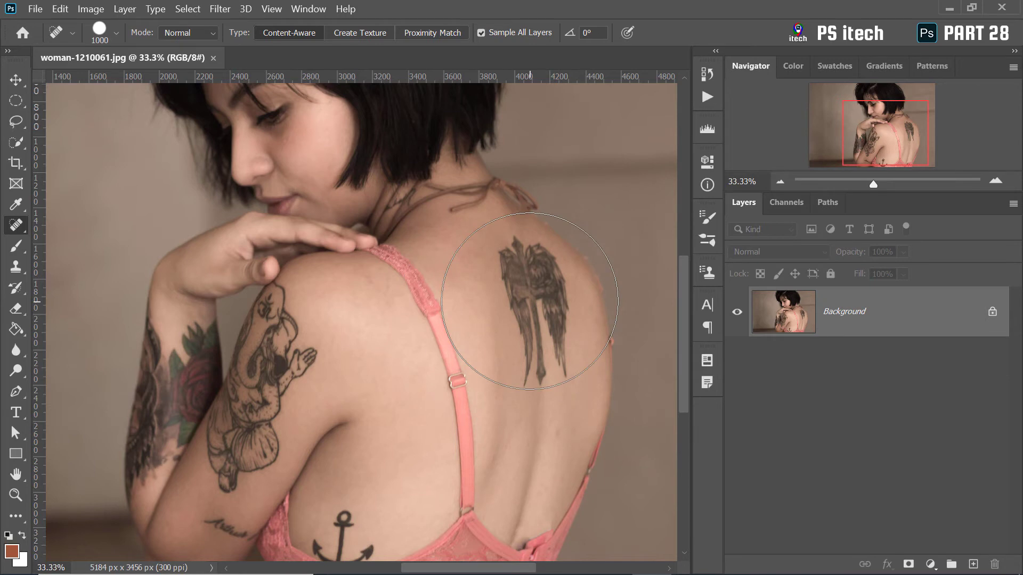
key("bracketleft")
key("bracketleft")
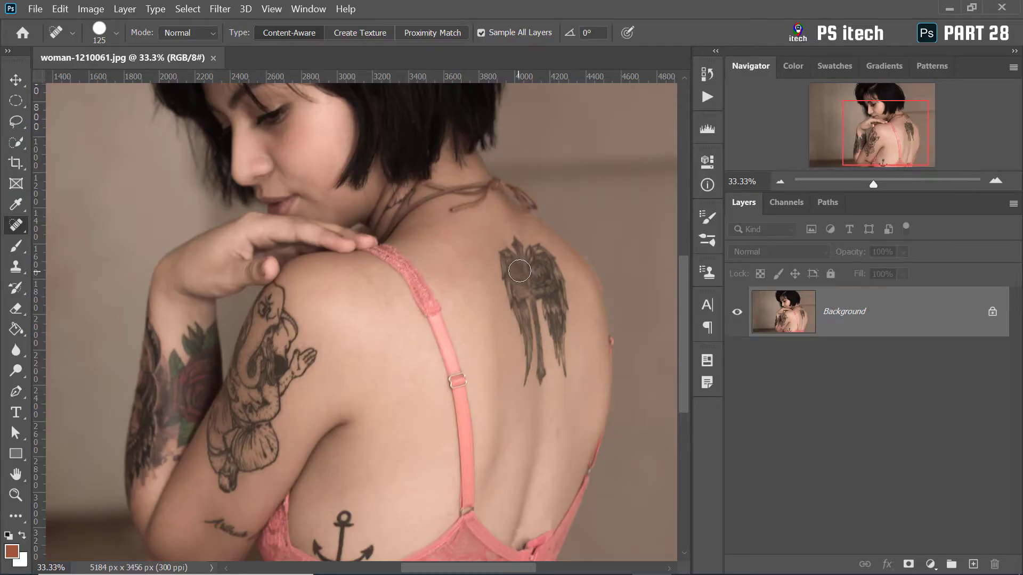
Heal the wing tattoo on the back into plain skin with the Spot Healing Brush
left_click(528, 385)
mouse_move(528, 386)
left_mouse_down()
mouse_move(506, 276)
mouse_move(568, 301)
mouse_move(540, 379)
mouse_move(540, 273)
mouse_move(551, 362)
mouse_move(556, 320)
mouse_move(535, 278)
left_mouse_up()
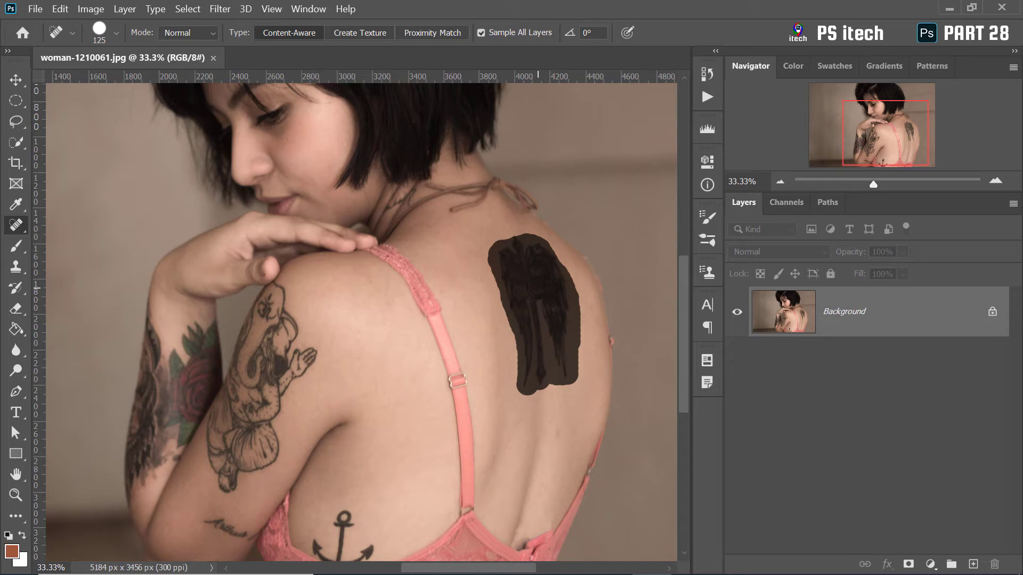
left_click_drag(531, 288, 530, 289)
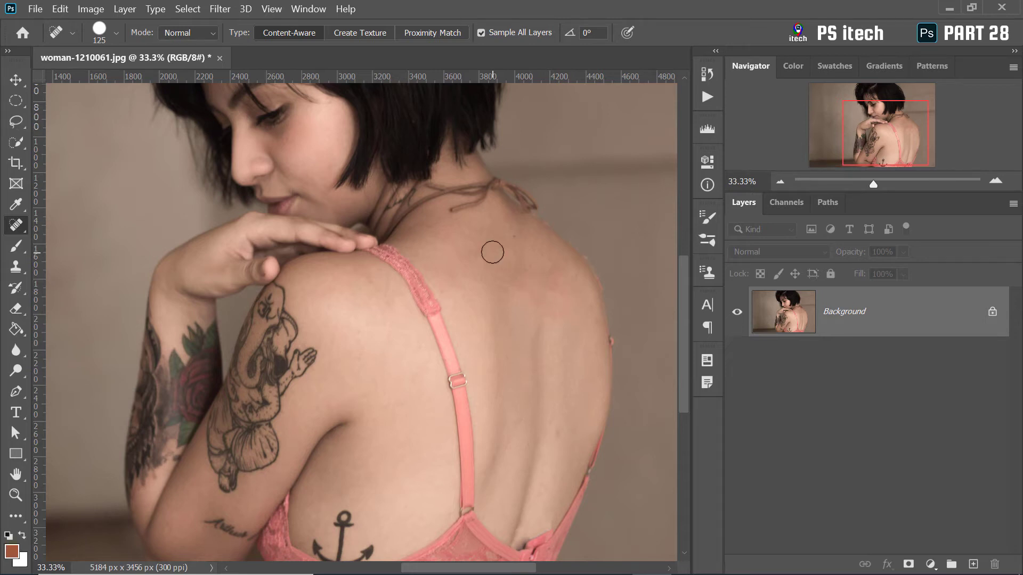
Heal away the bra strap running across the back up toward the shoulder
scroll(490, 254, "down", 2)
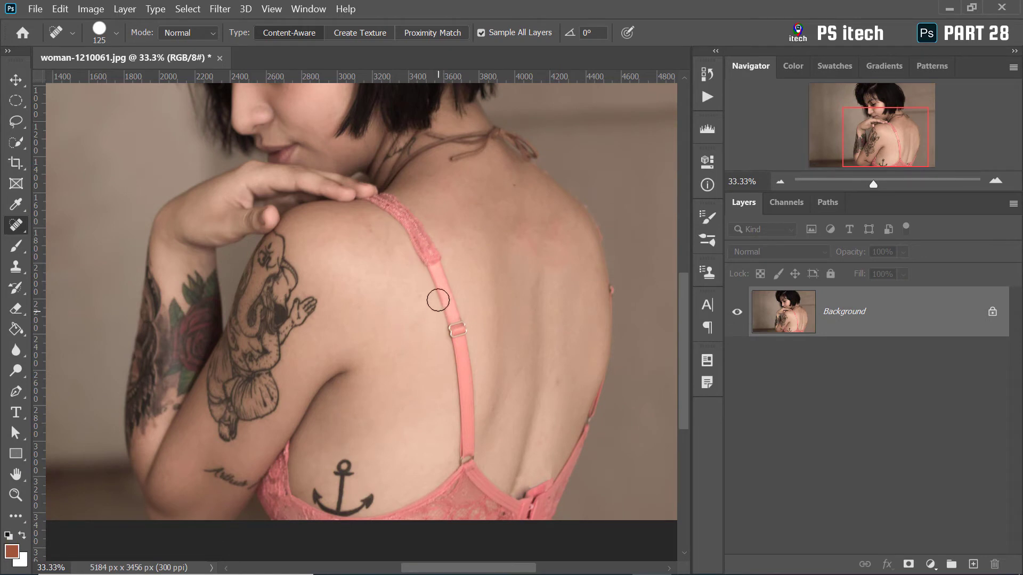
mouse_move(438, 278)
left_mouse_down()
mouse_move(460, 341)
mouse_move(447, 349)
left_mouse_up()
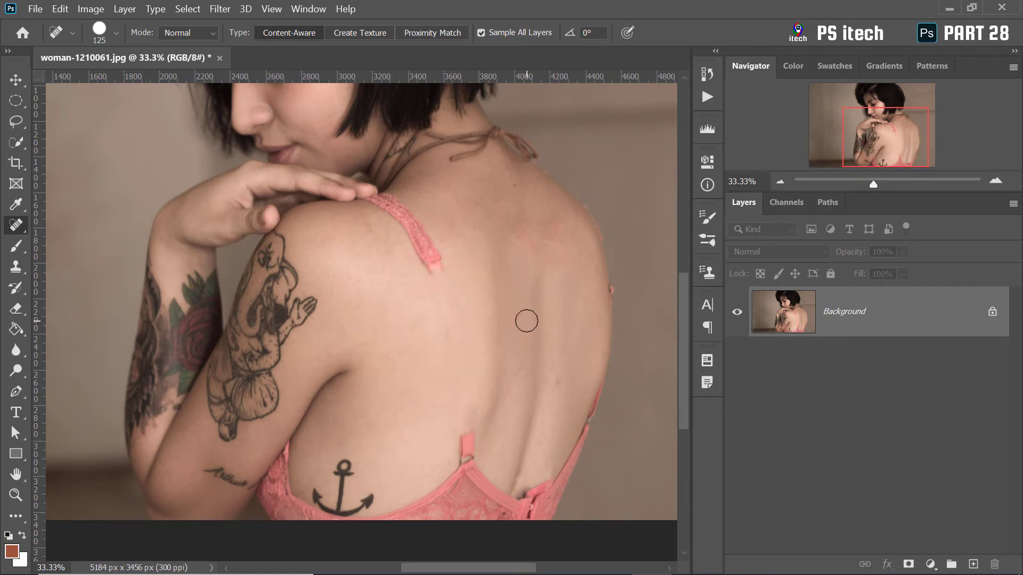
mouse_move(439, 291)
left_mouse_down()
mouse_move(376, 206)
mouse_move(429, 269)
left_mouse_up()
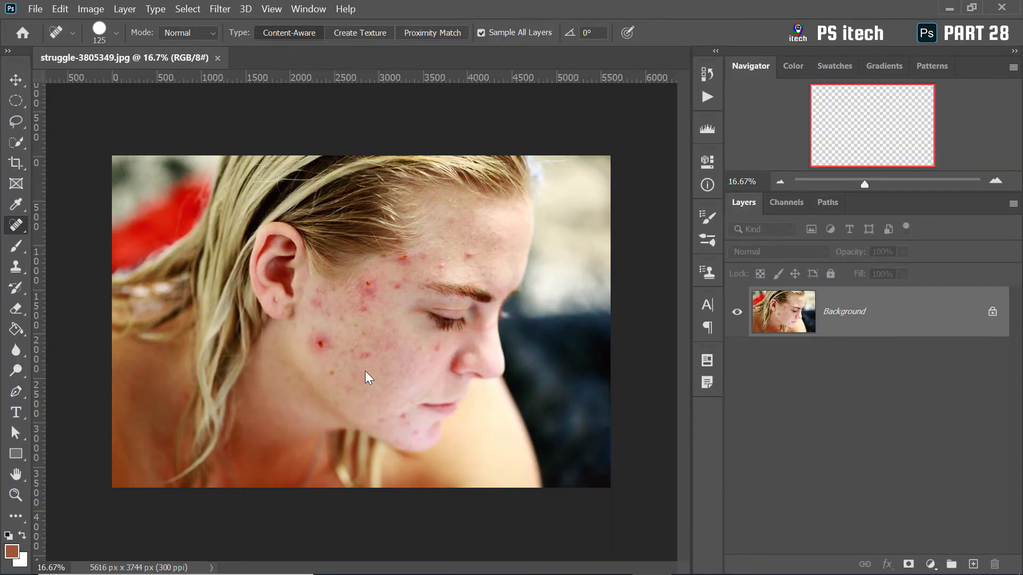
Switch to the healing brush and add a new empty layer for the heals
key("z")
left_click(373, 361)
left_click(397, 343, "alt")
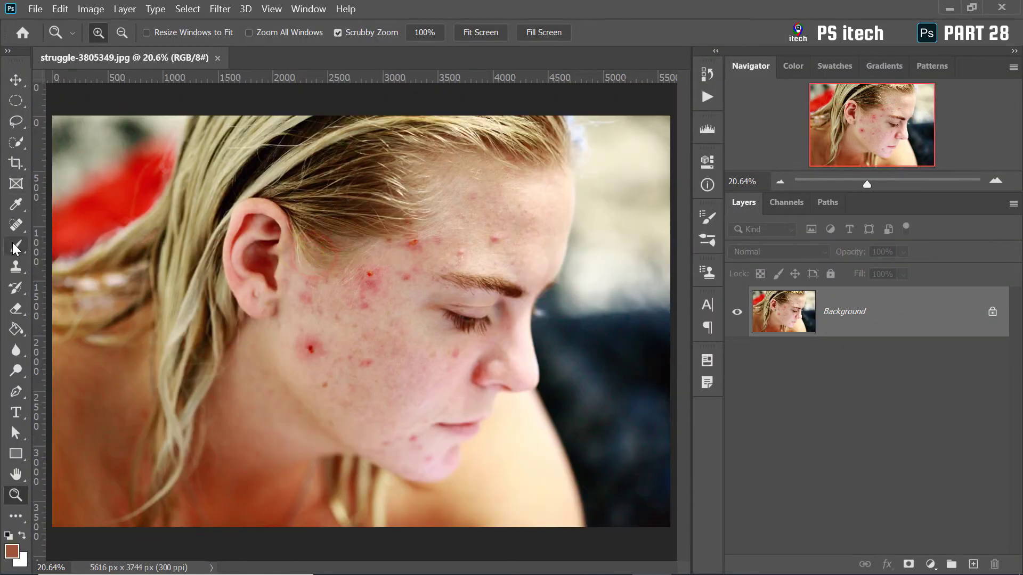
left_click(16, 225)
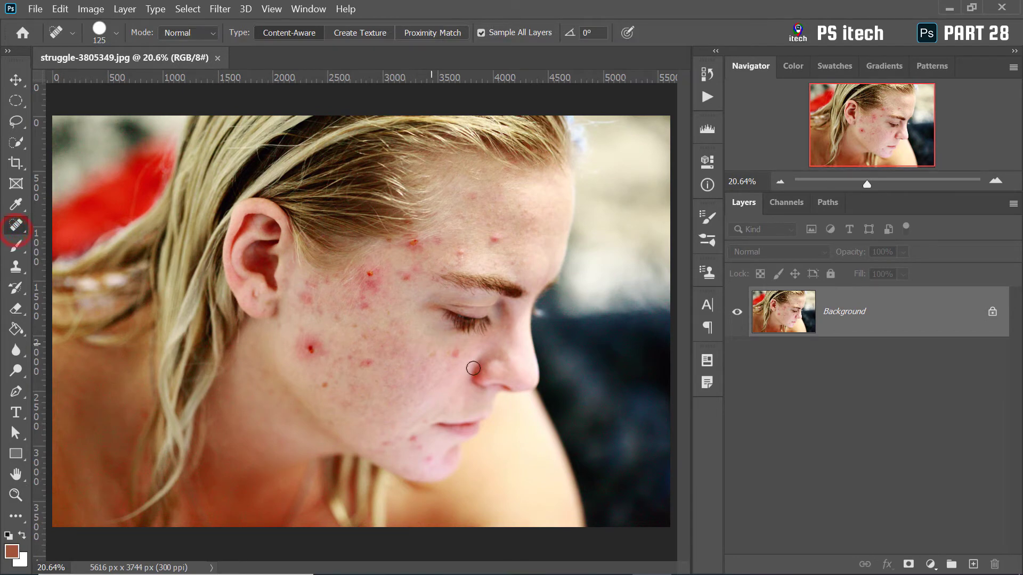
scroll(426, 381, "up", 3)
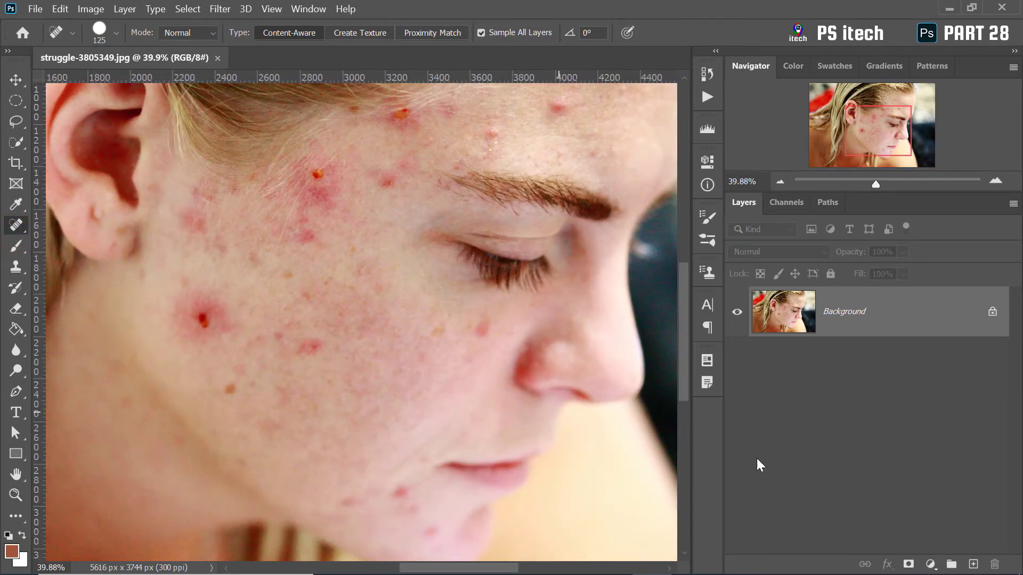
left_click(972, 565)
Set a ~184 px brush, heal a red cheek blemish from clean skin, and enable texture generation
right_click(277, 330)
left_click_drag(377, 358, 417, 364)
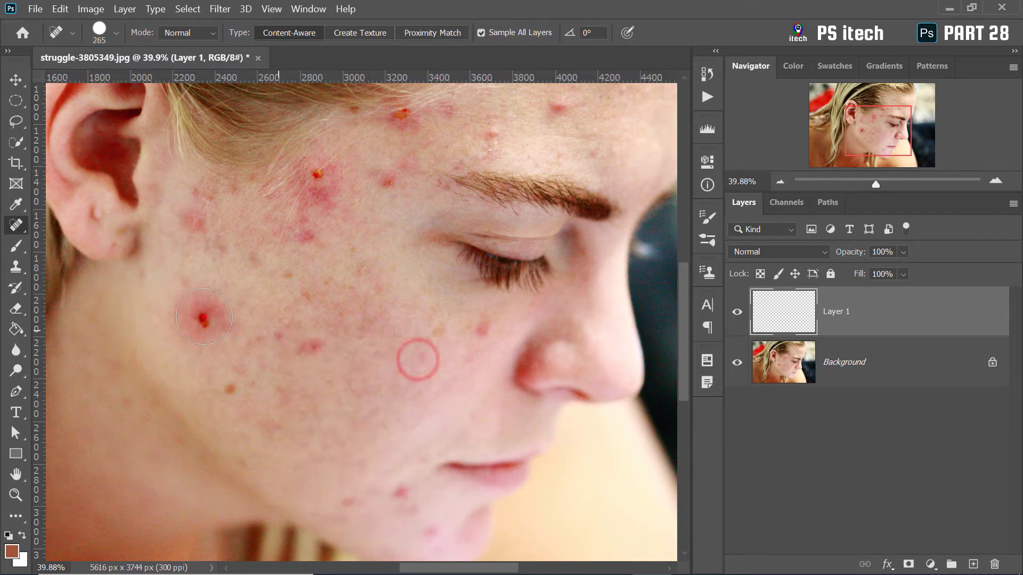
left_click(204, 316)
left_click(304, 351)
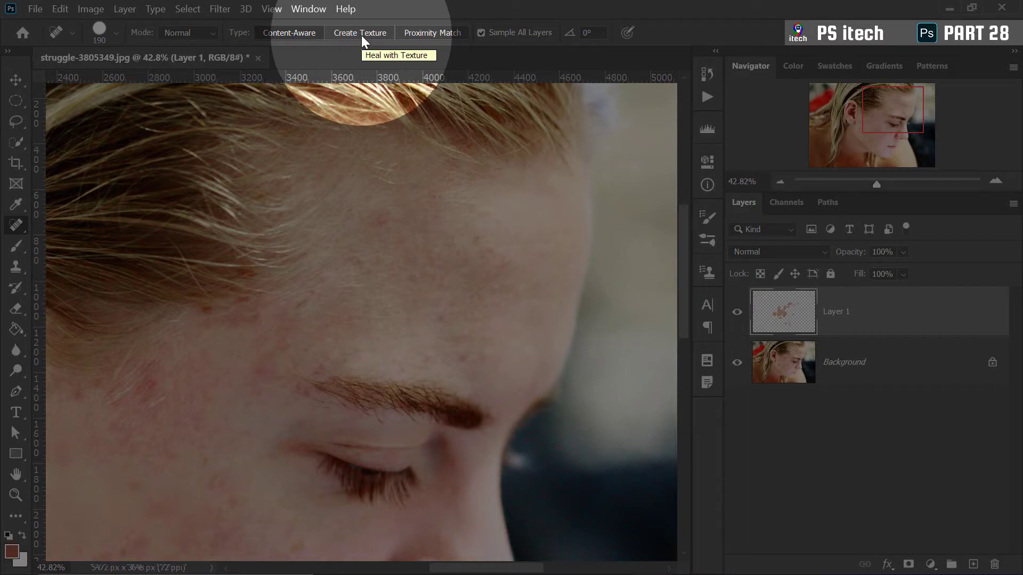
left_click(361, 35)
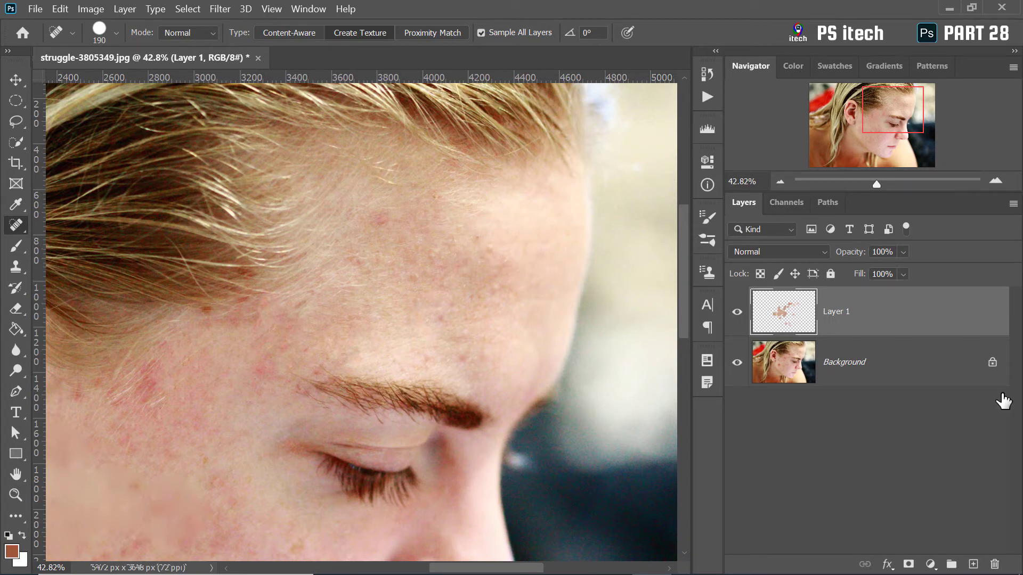
On another new layer, heal several blemishes and a curved patch on the forehead
left_click(973, 564)
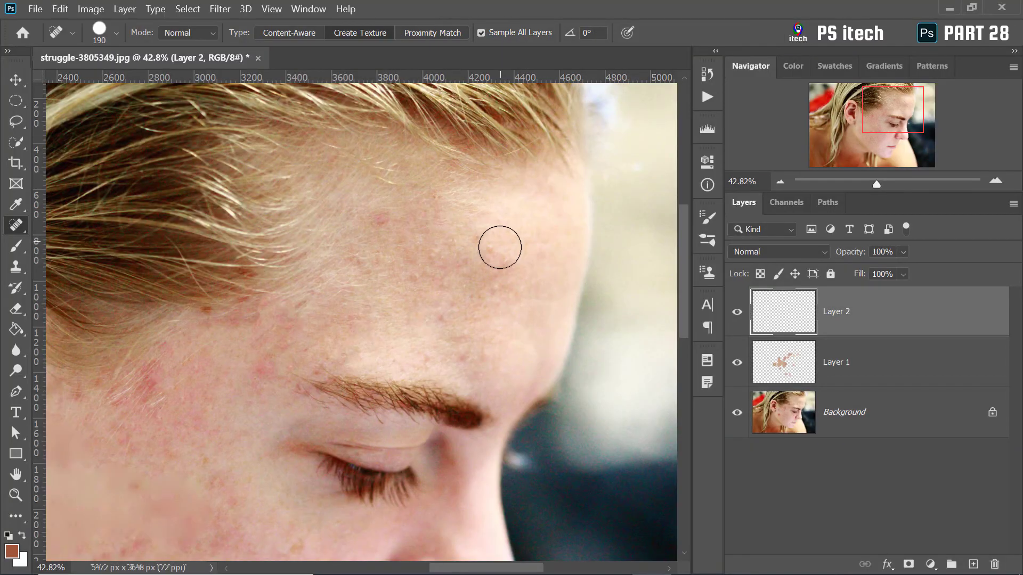
mouse_move(455, 235)
left_mouse_down()
mouse_move(504, 244)
mouse_move(517, 300)
mouse_move(498, 319)
left_mouse_up()
left_click(500, 267)
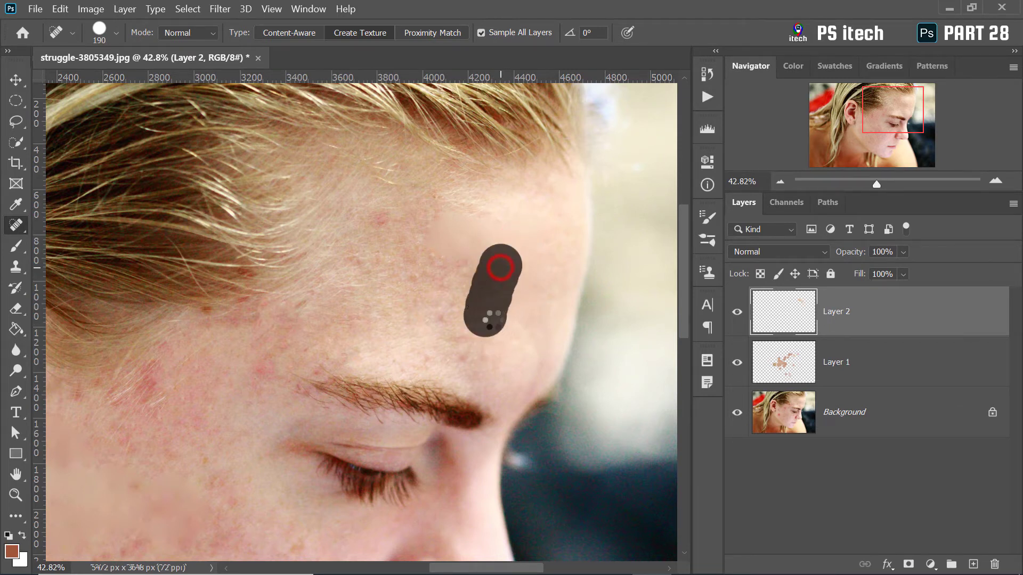
scroll(512, 291, "up", 3)
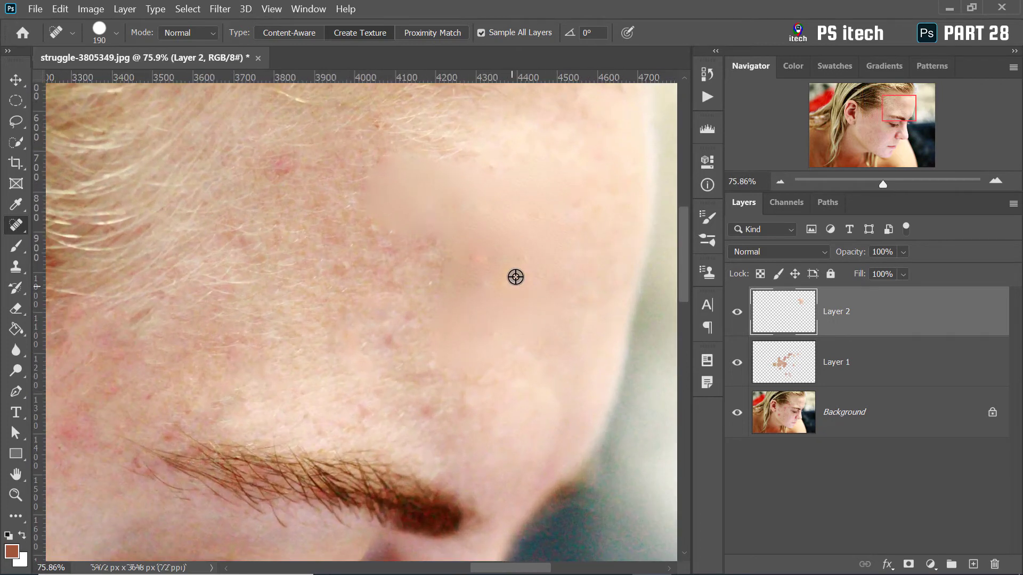
left_click_drag(550, 313, 422, 407)
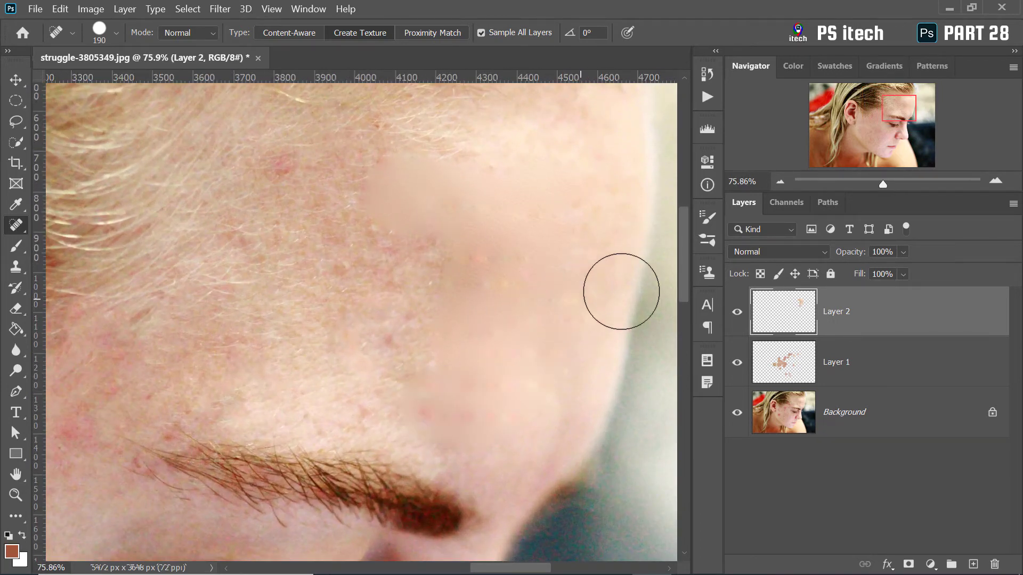
Set Layer 2 to 84% opacity, heal blemishes above the brow, and bring up Open
left_click(903, 252)
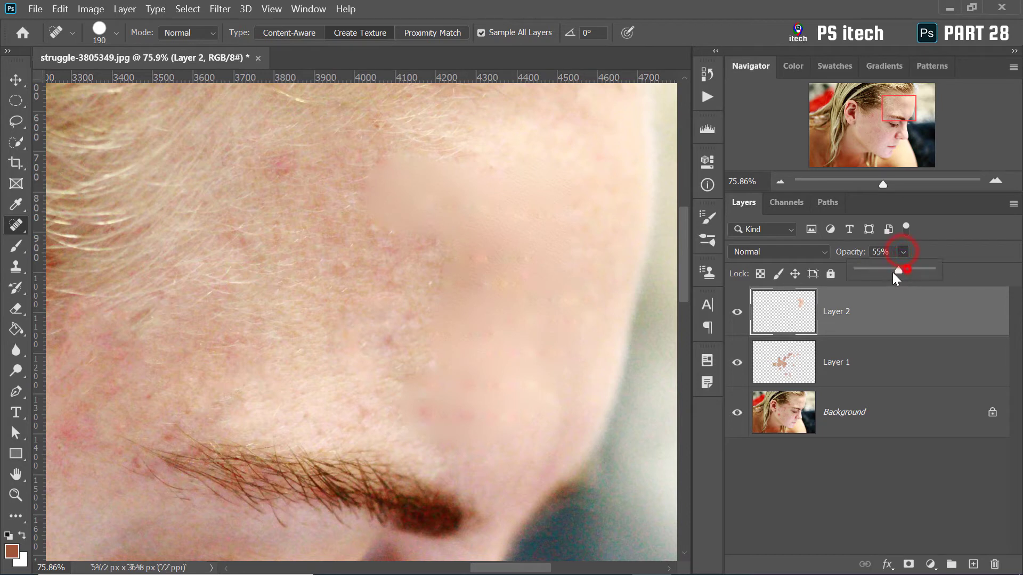
left_click_drag(892, 273, 908, 269)
left_click(525, 264)
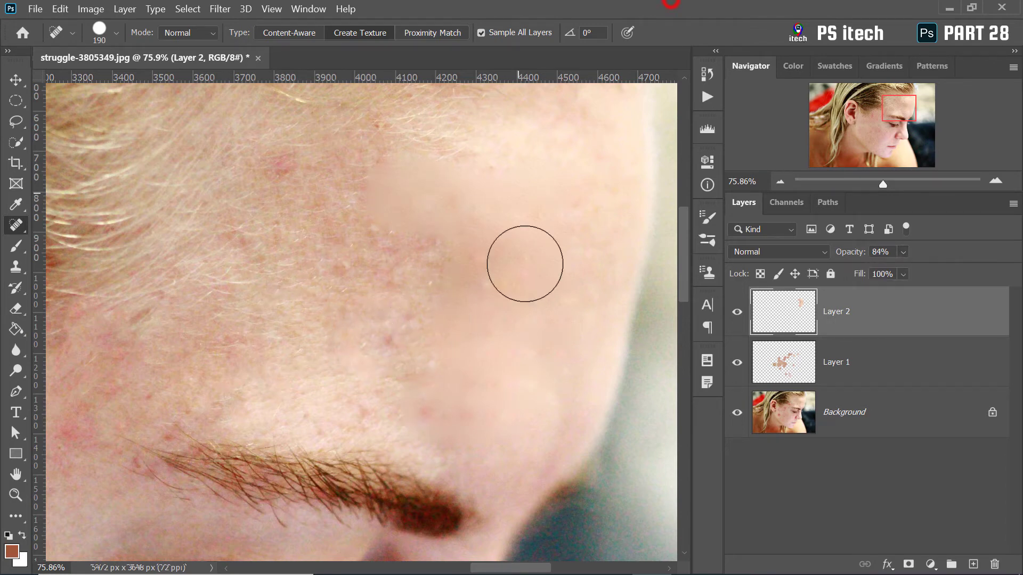
left_click_drag(516, 568, 481, 569)
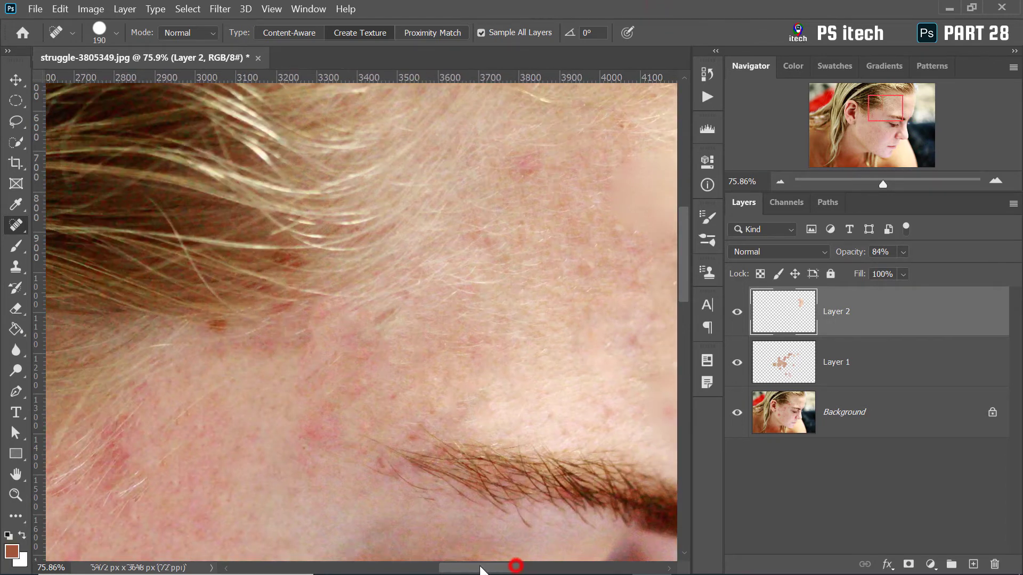
left_click_drag(437, 337, 291, 468)
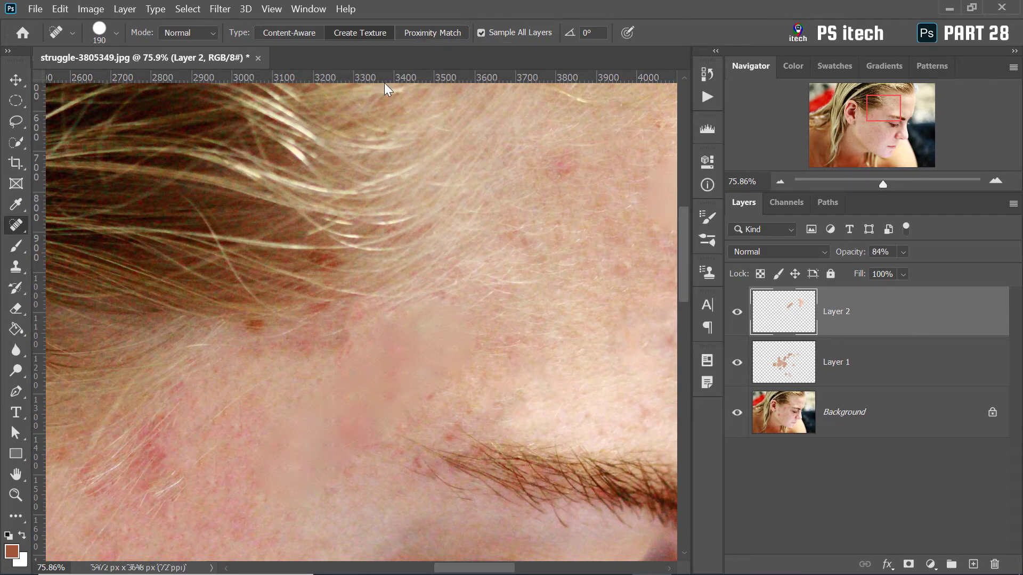
key("ctrl+o")
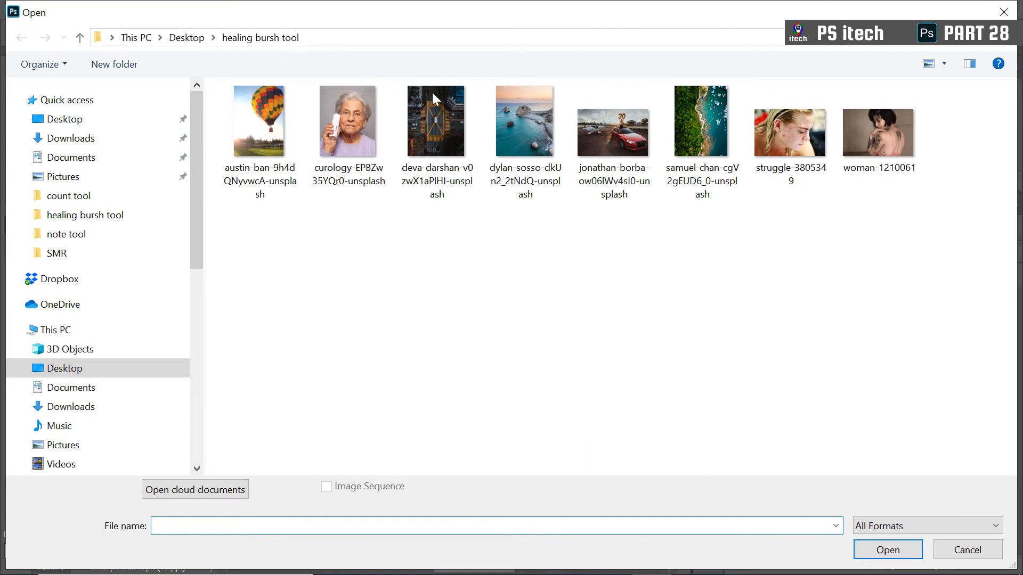
Open the hot-air balloon photo and zoom to 200% on the people by the trees
left_click(259, 119)
double_click(259, 119)
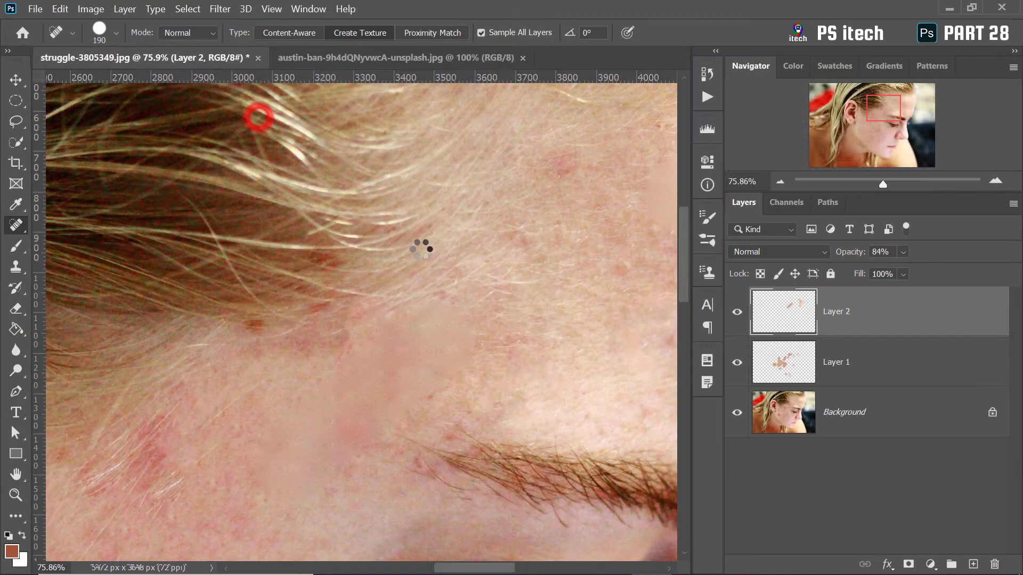
key("z")
left_click(354, 424)
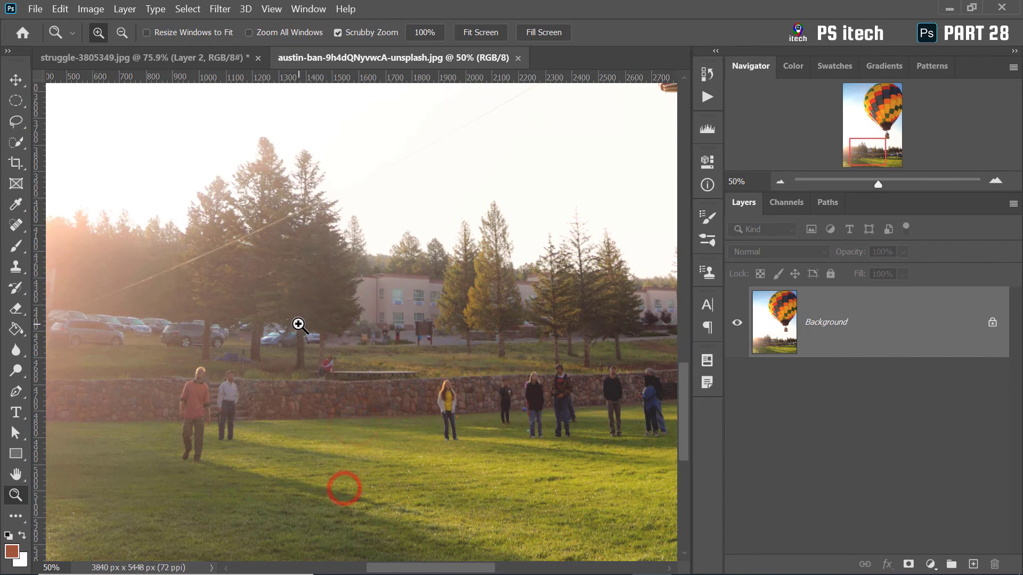
left_click(299, 324)
left_click(298, 362)
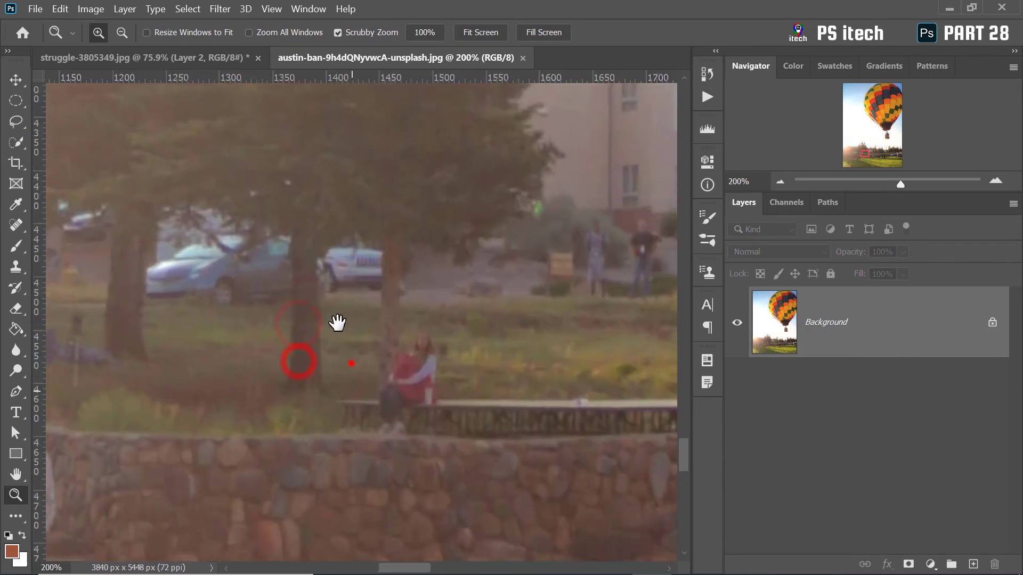
Switch to the Spot Healing Brush with Proximity Match and an 80 px brush
left_click(22, 225)
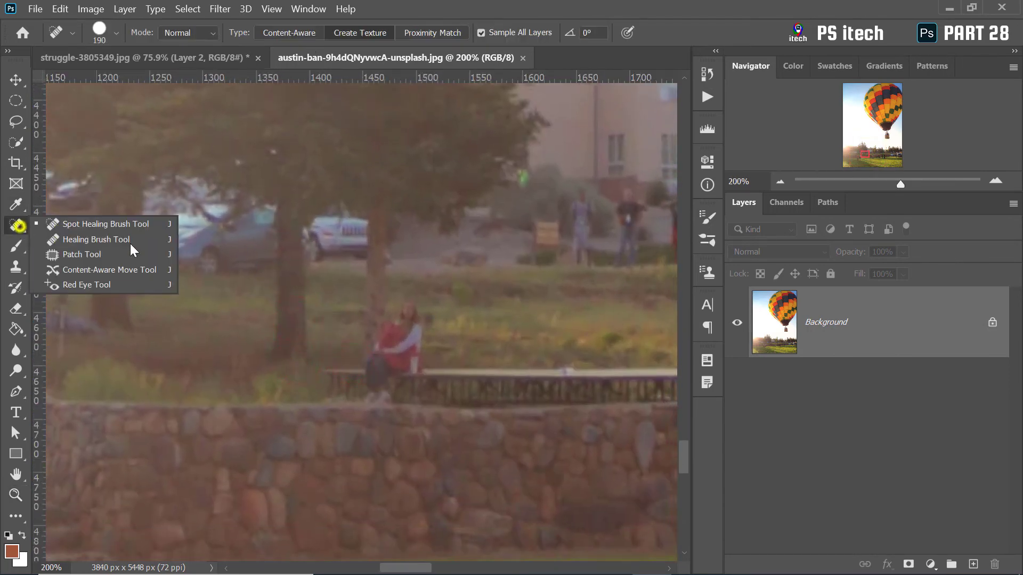
left_click(110, 225)
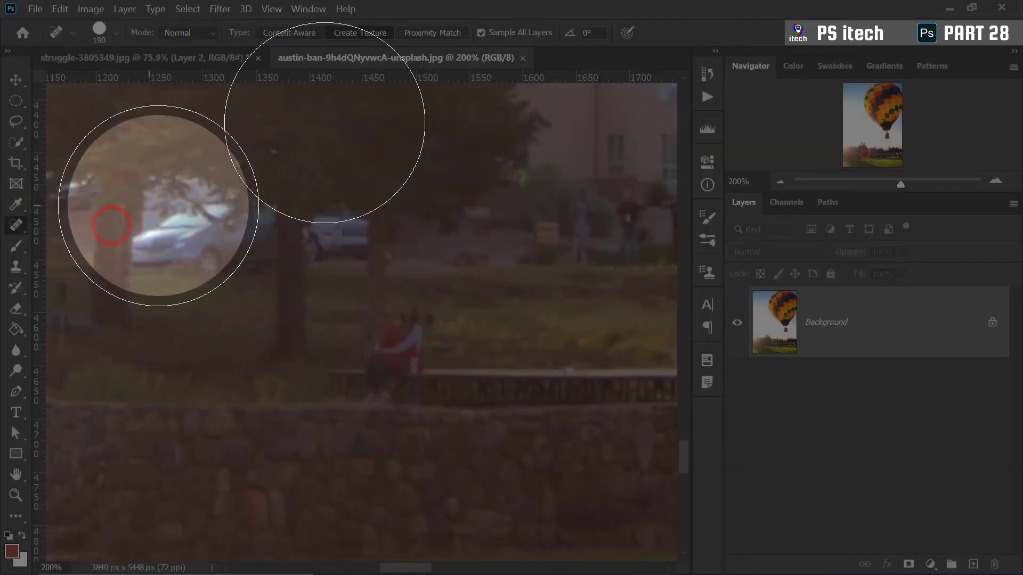
left_click(427, 30)
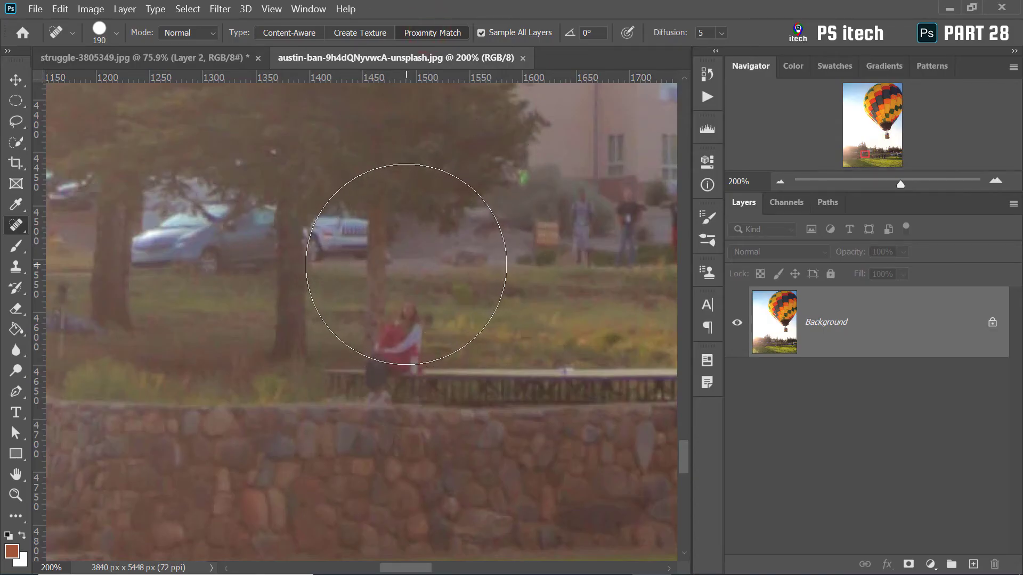
key("bracketleft")
key("bracketleft")
key("bracketleft")
Paint out the seated girl in red, undoing a trial heal on a red-shirted standing figure
left_click_drag(397, 334, 384, 334)
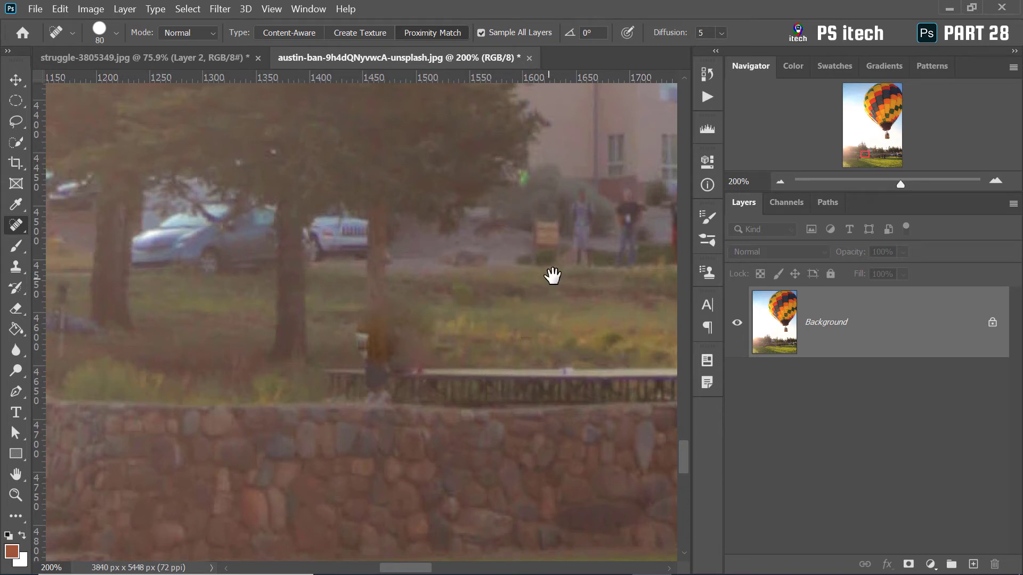
left_click_drag(549, 274, 442, 277)
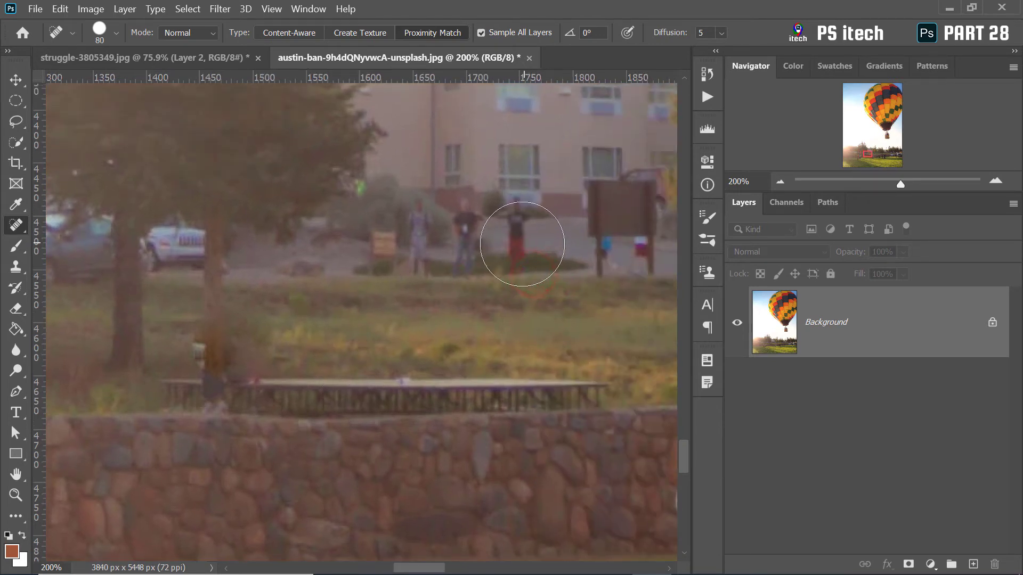
left_click_drag(531, 255, 517, 243)
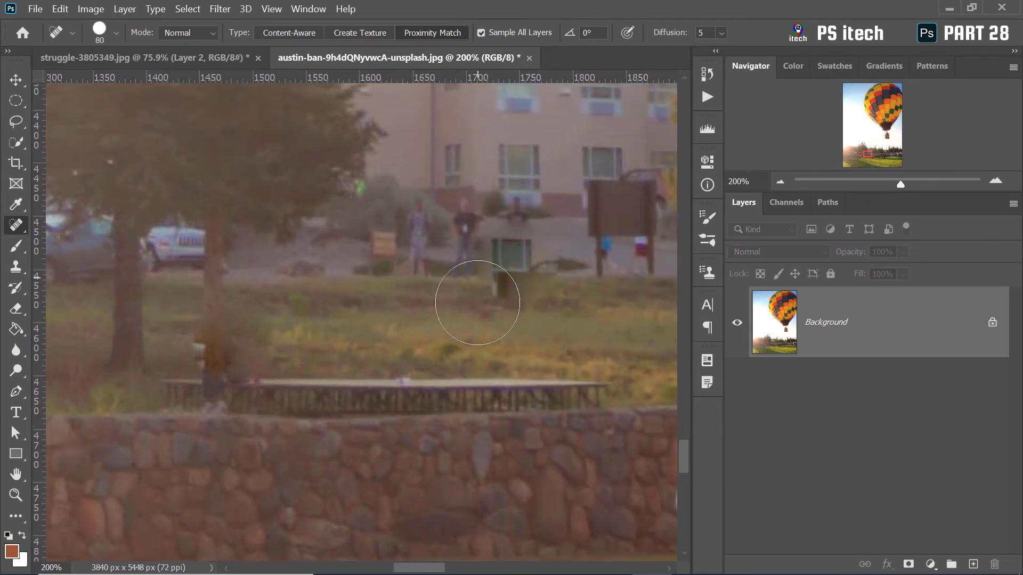
key("ctrl+z")
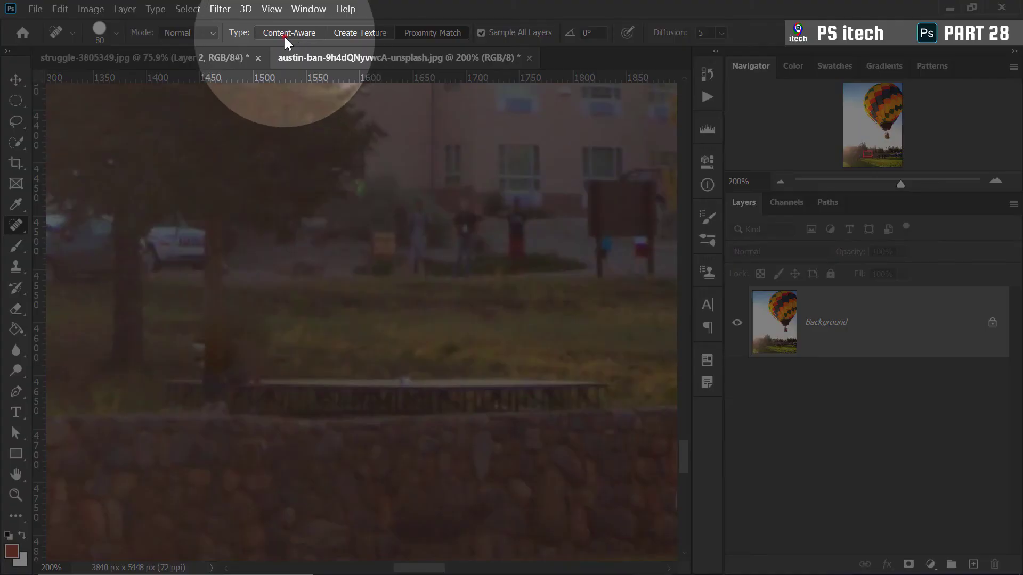
Set spot healing to Content-Aware, paint out the girl in the yellow shirt, then fit the photo
left_click(285, 33)
left_click_drag(533, 304, 320, 137)
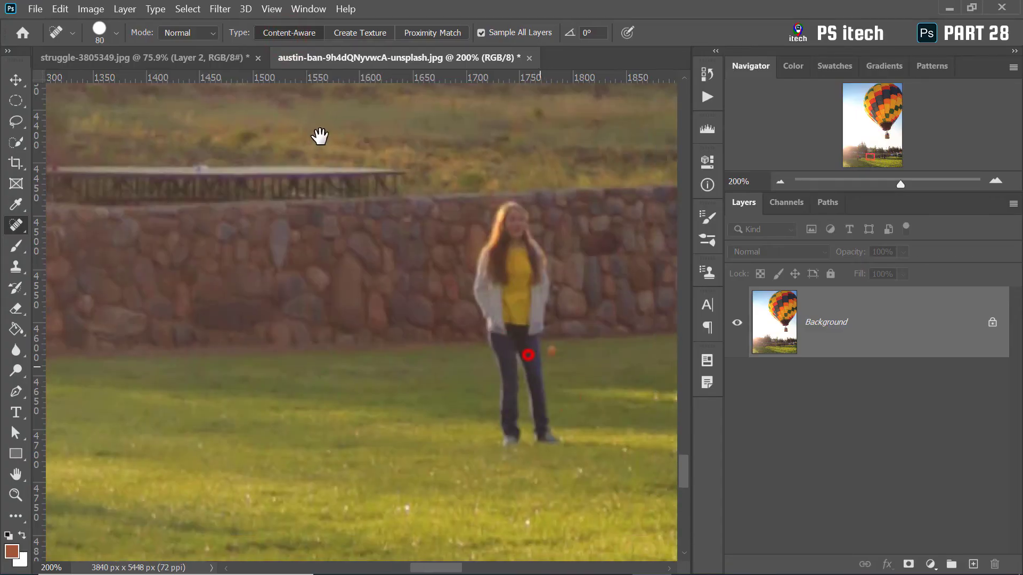
mouse_move(512, 313)
left_mouse_down()
mouse_move(417, 316)
mouse_move(369, 276)
mouse_move(502, 272)
left_mouse_up()
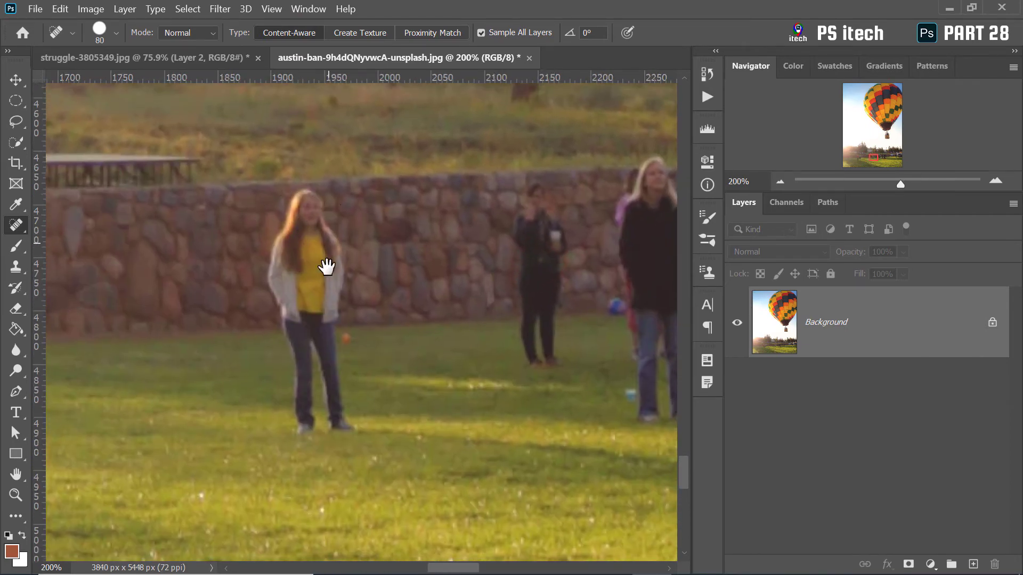
left_click_drag(335, 251, 358, 245)
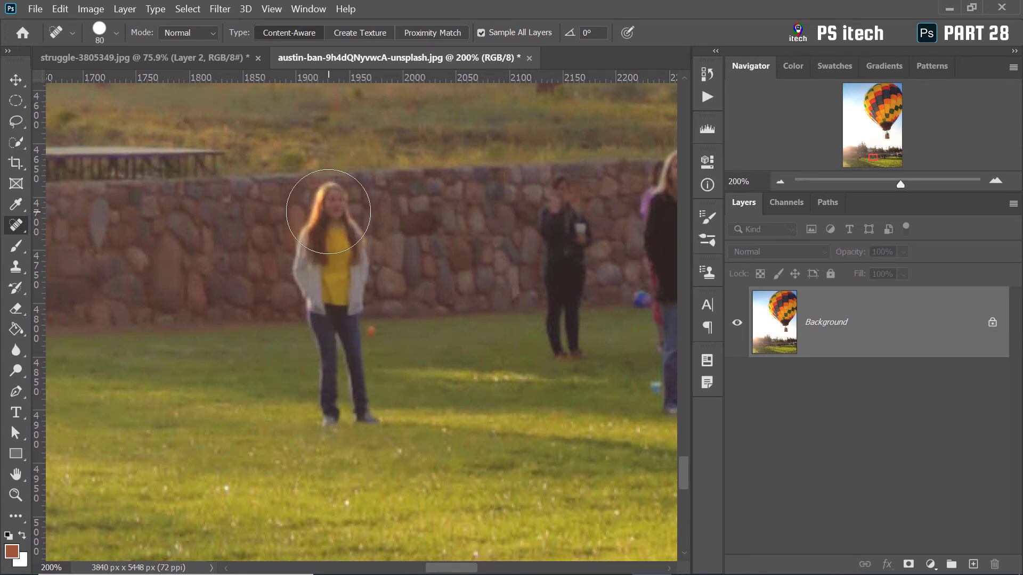
left_click_drag(328, 211, 337, 401)
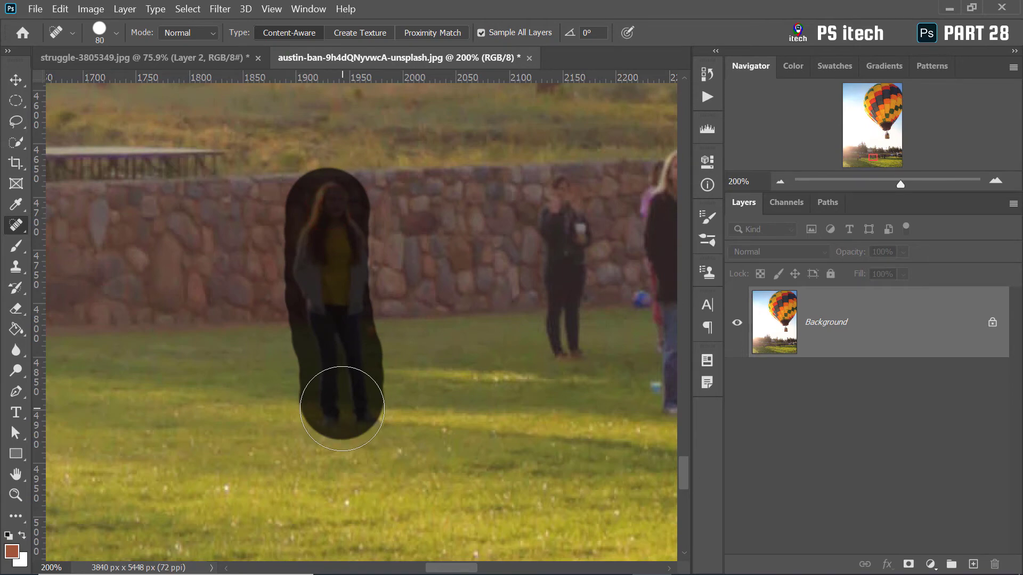
scroll(367, 298, "down", 5)
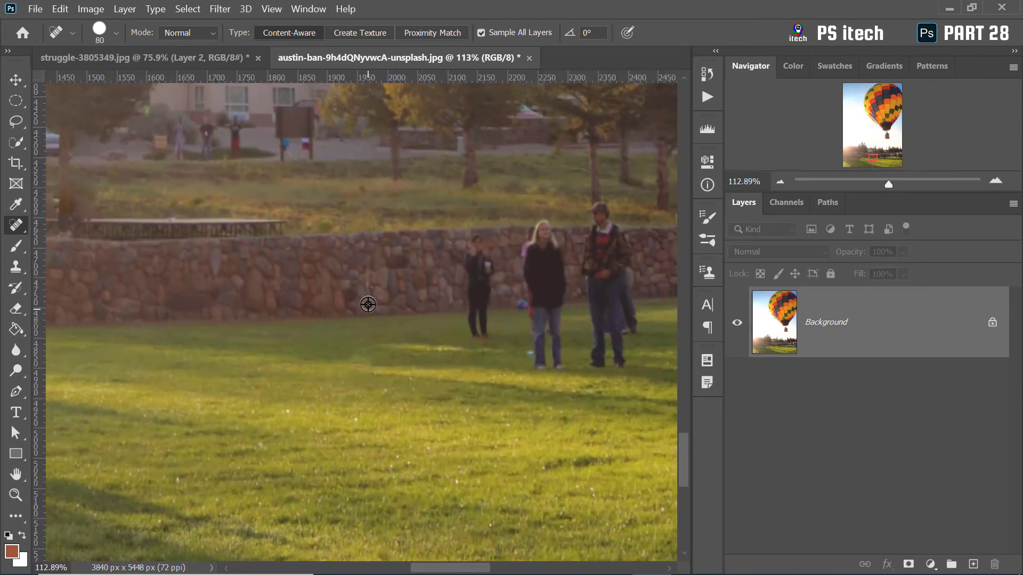
scroll(369, 298, "down", 5)
left_click_drag(312, 297, 445, 343)
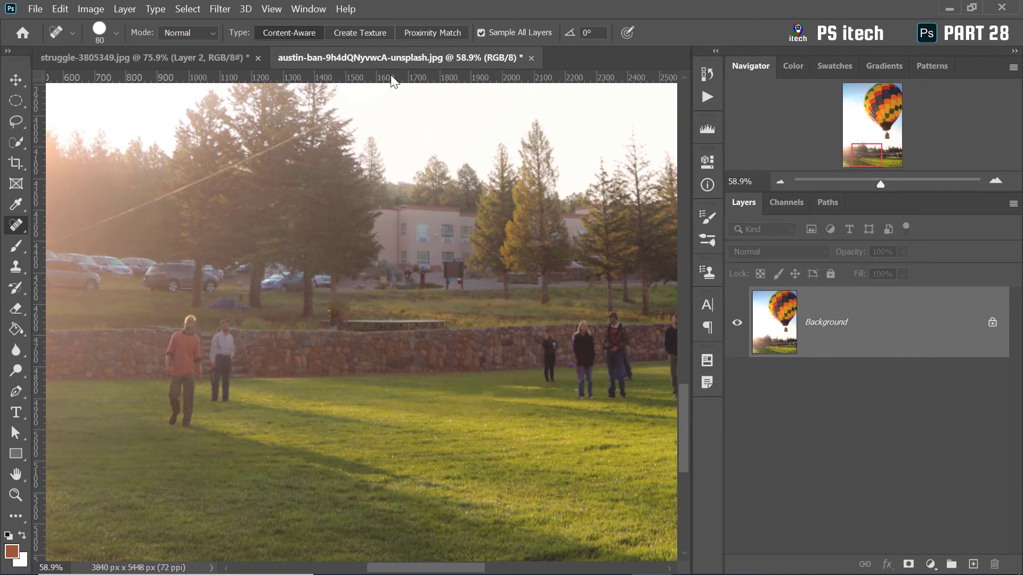
key("ctrl+0")
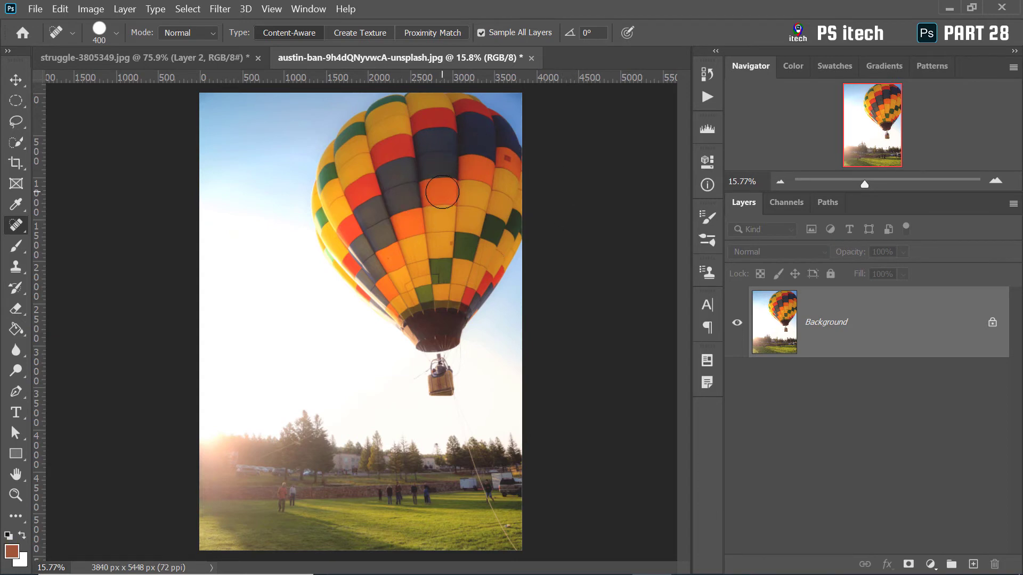
With a 400 px spot healing brush, paint out the basket and the balloon's upper part
key("bracketright")
key("bracketright")
key("bracketright")
key("bracketright")
key("bracketright")
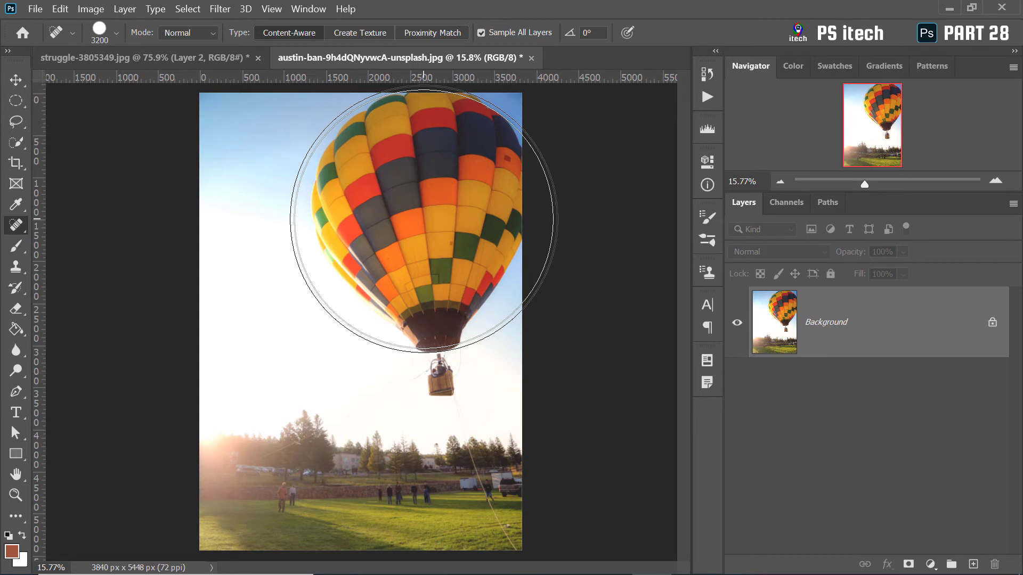
key("bracketleft")
key("bracketleft")
key("bracketleft")
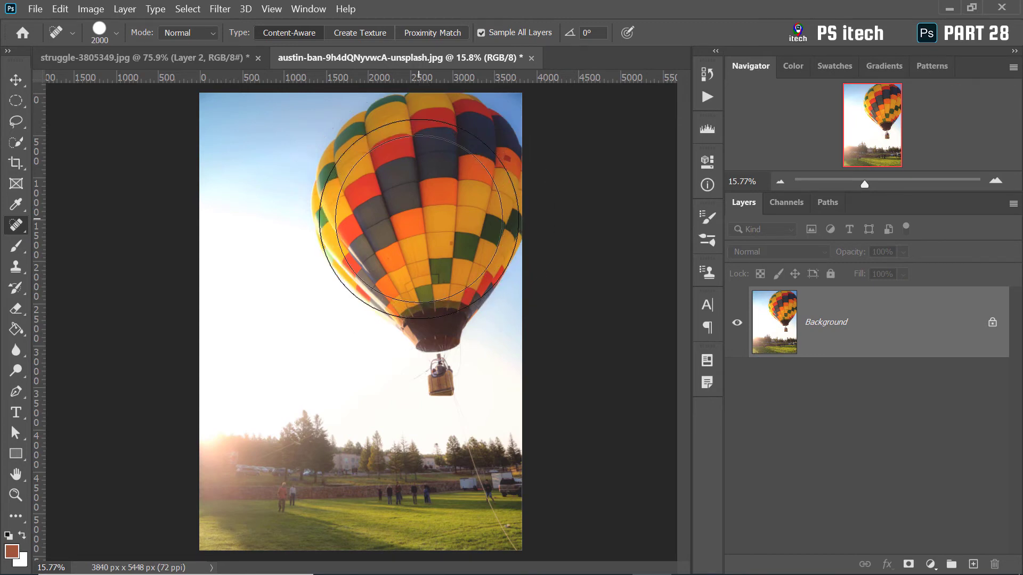
mouse_move(438, 377)
left_mouse_down()
mouse_move(336, 244)
mouse_move(388, 107)
mouse_move(513, 198)
mouse_move(469, 322)
mouse_move(450, 335)
left_mouse_up()
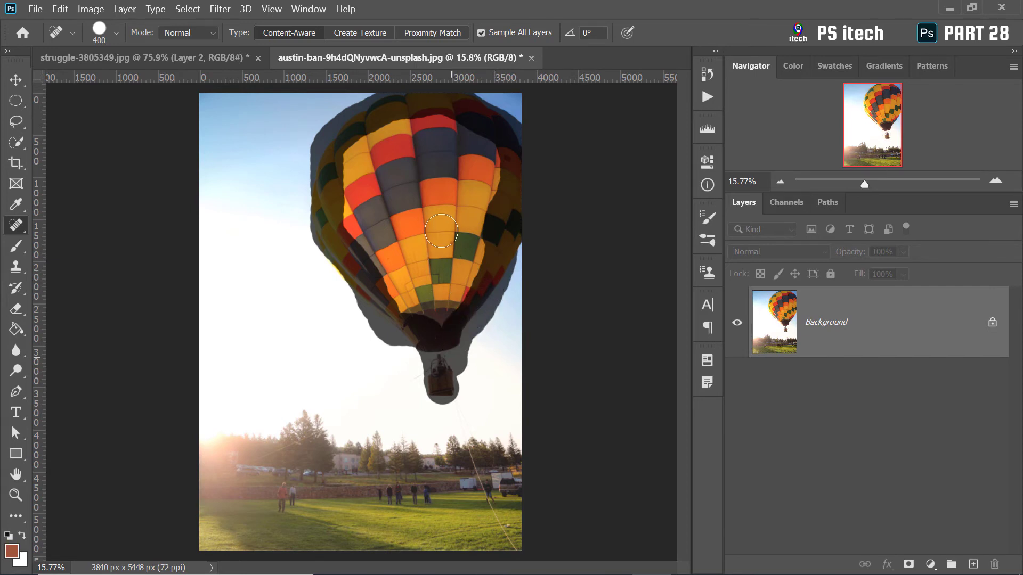
mouse_move(346, 266)
left_mouse_down()
mouse_move(365, 133)
mouse_move(434, 119)
mouse_move(491, 188)
mouse_move(424, 125)
mouse_move(360, 183)
mouse_move(411, 293)
mouse_move(485, 234)
mouse_move(450, 279)
mouse_move(377, 159)
mouse_move(458, 223)
mouse_move(406, 195)
mouse_move(441, 165)
left_mouse_up()
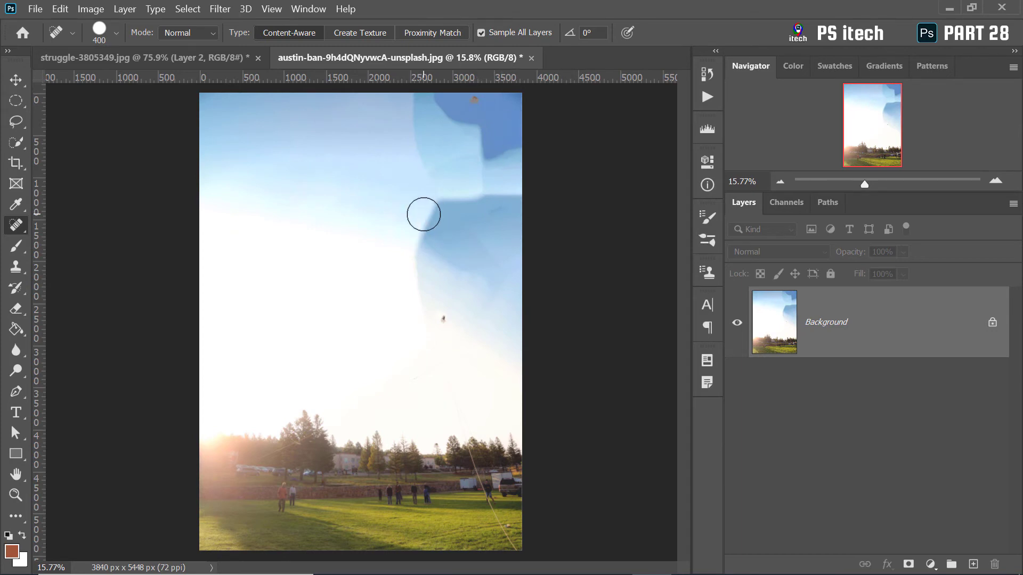
Enlarge the brush to 1400 px and heal the remaining balloon and blue sky patch
key("bracketright")
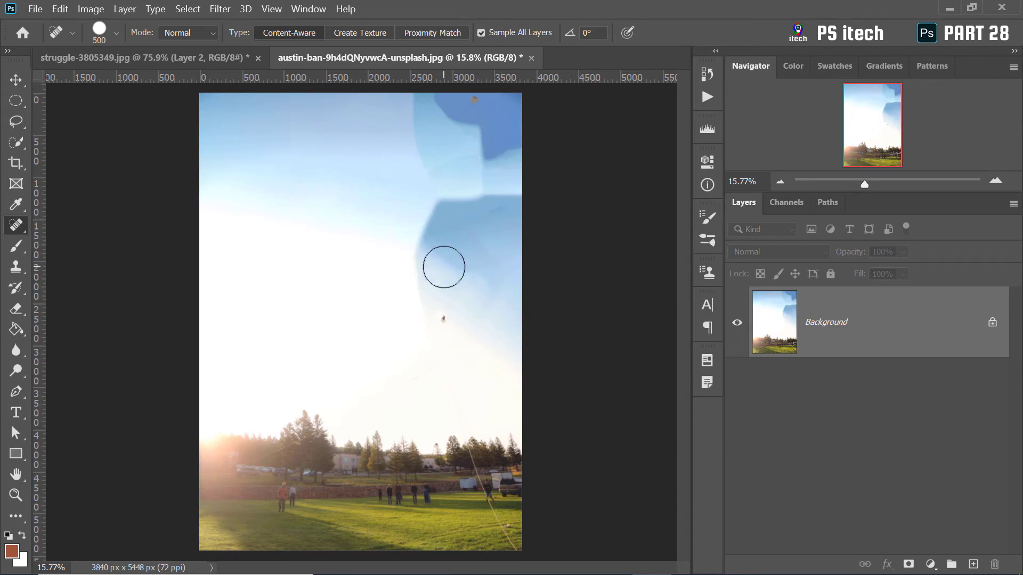
key("bracketright")
key("bracketright")
key("bracketright")
key("bracketright")
key("bracketright")
key("bracketright")
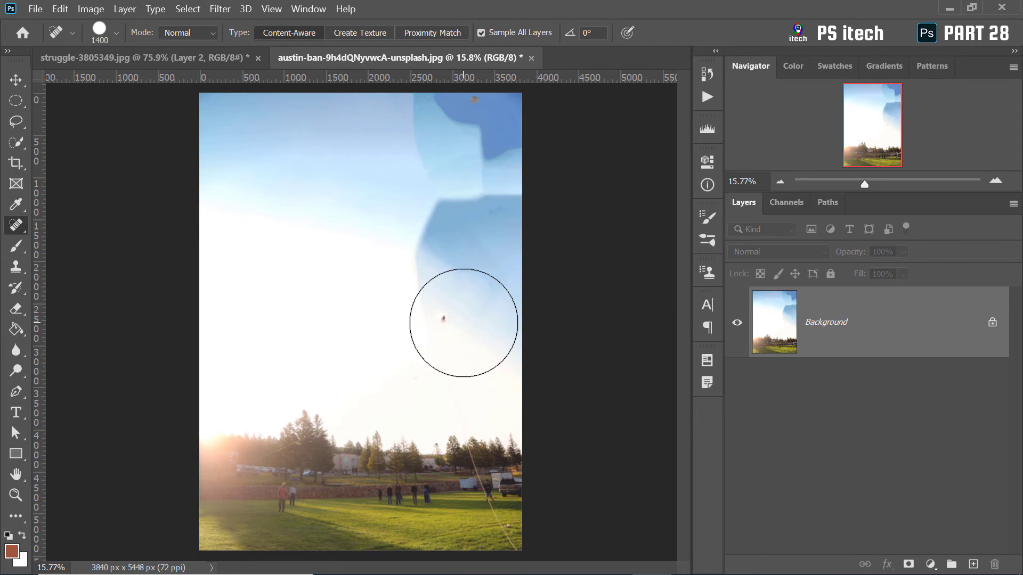
key("bracketright")
left_click_drag(466, 338, 477, 99)
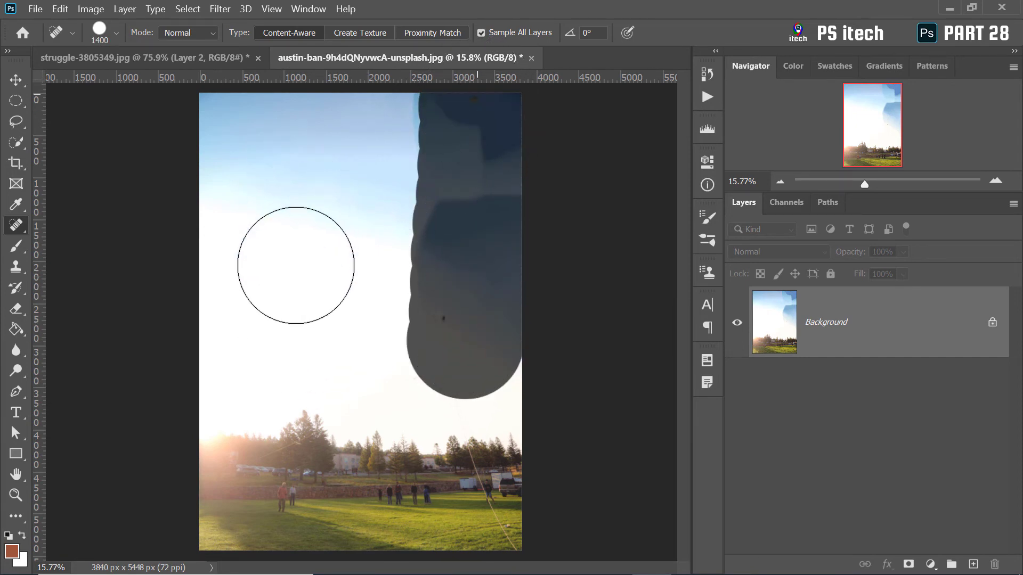
left_click_drag(407, 120, 463, 134)
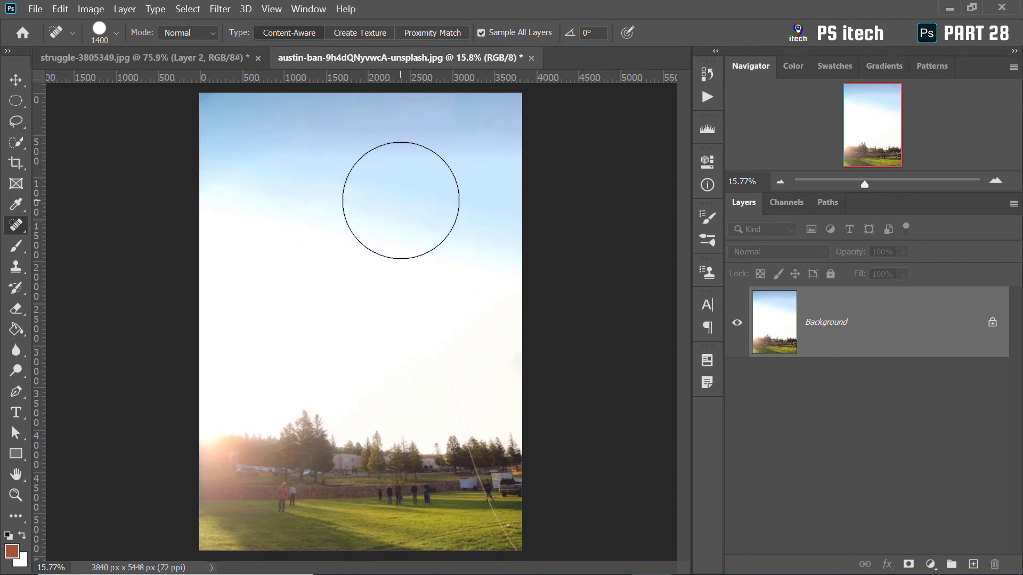
Close the balloon photo without saving changes
right_click(459, 58)
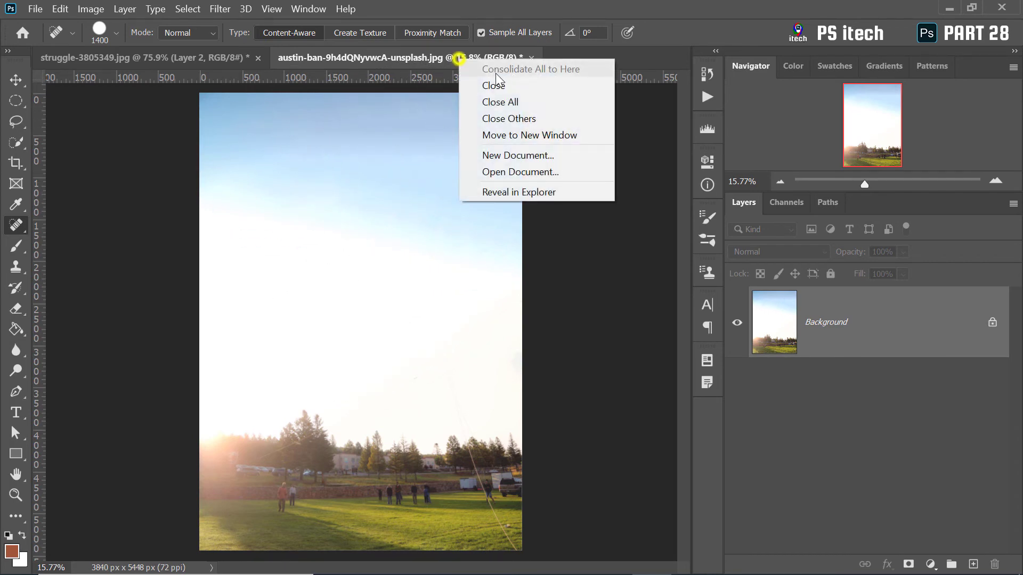
left_click(507, 83)
left_click(550, 240)
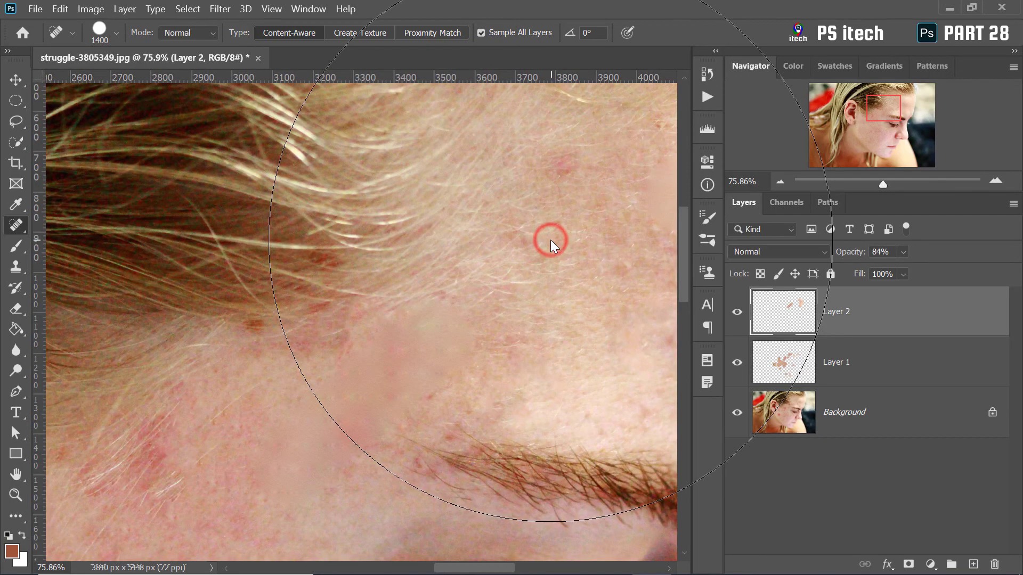
Open jonathan-borba-ow06IWv4sI0-unsplash.jpg, the airfield photo with the red car and plane
key("ctrl+o")
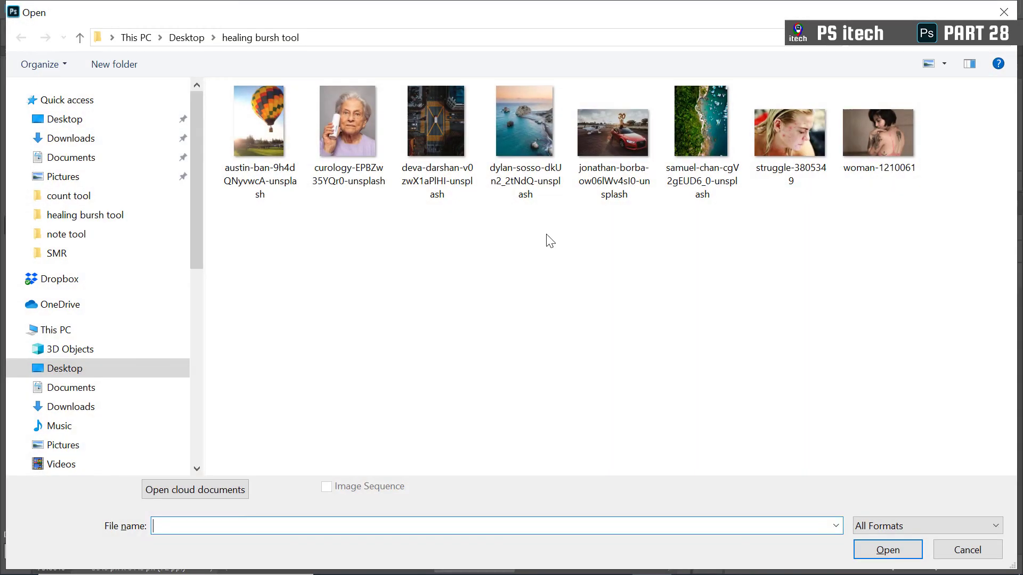
double_click(619, 145)
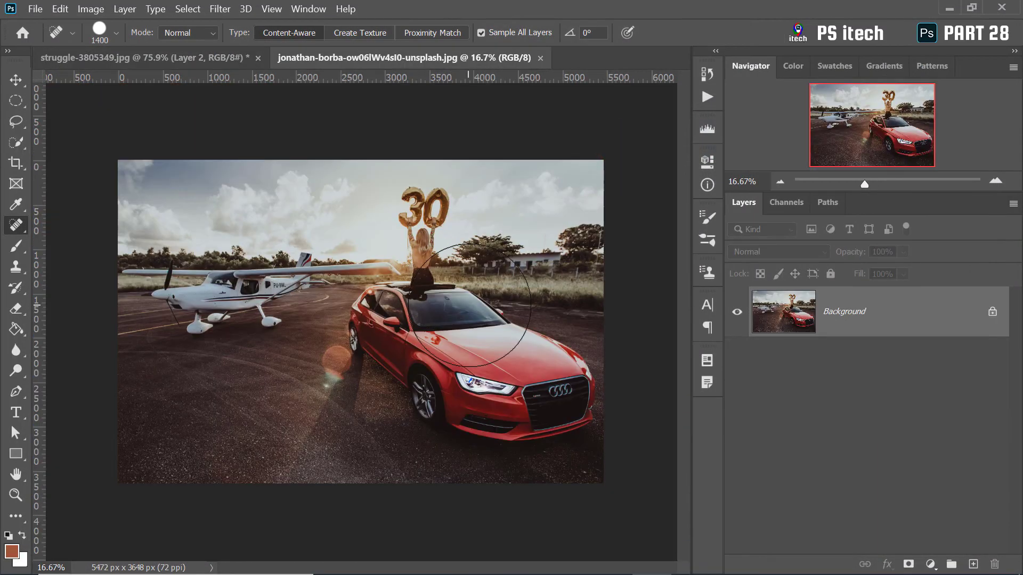
key("z")
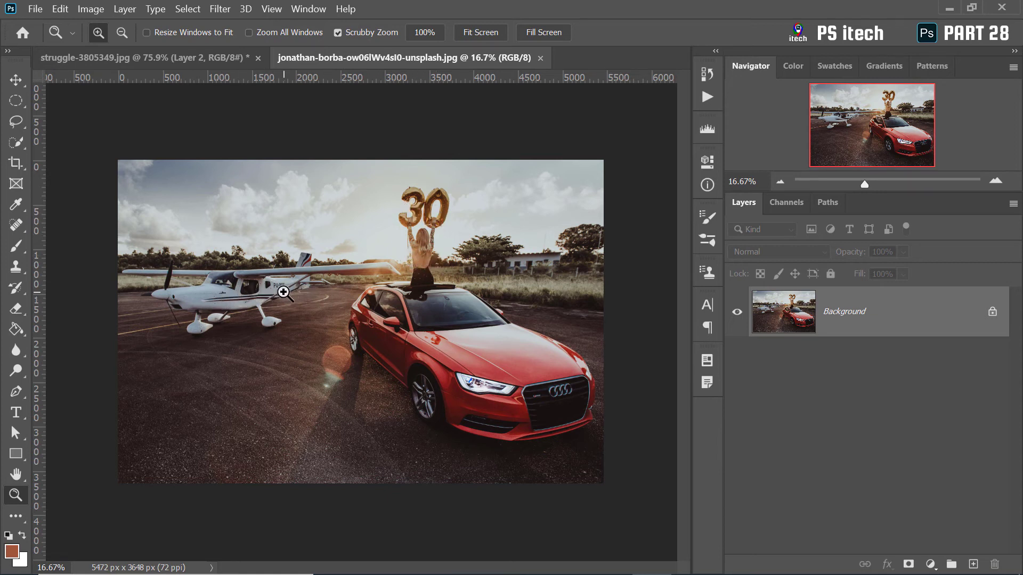
Set up a 300 px Spot Healing Brush and paint over most of the red car body
left_click(16, 245)
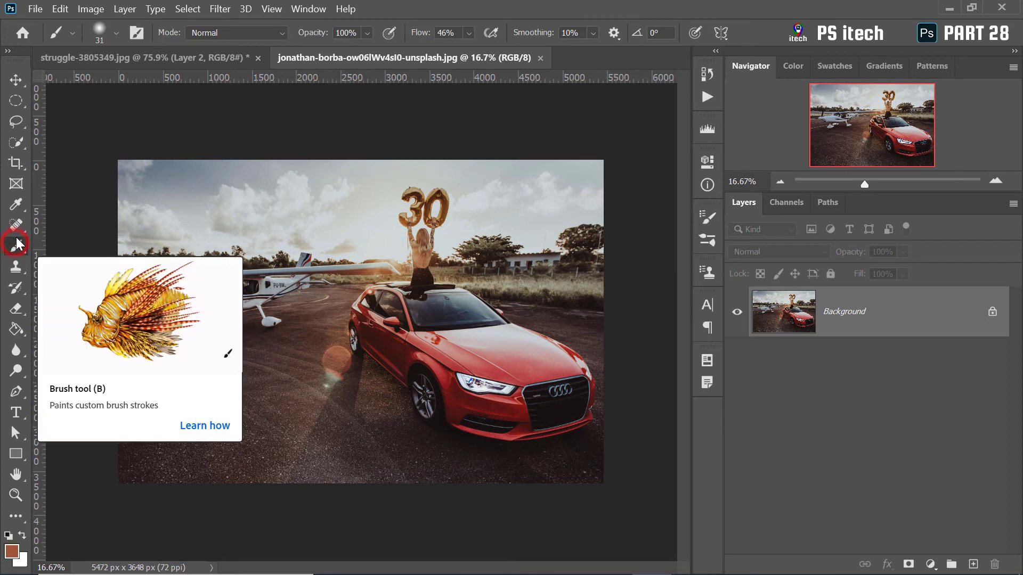
left_click(16, 225)
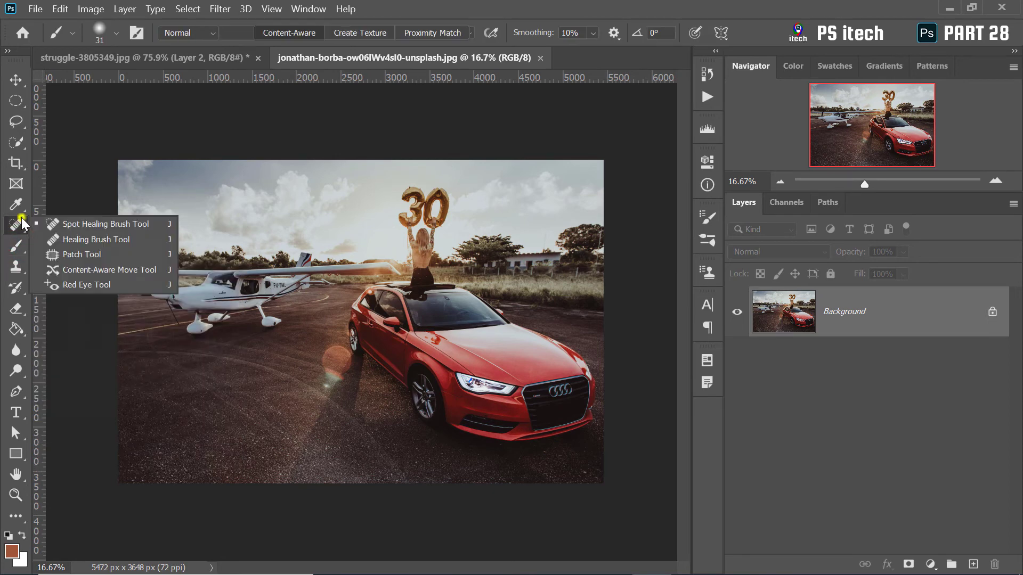
left_click(61, 224)
right_click(461, 314)
left_click(500, 344)
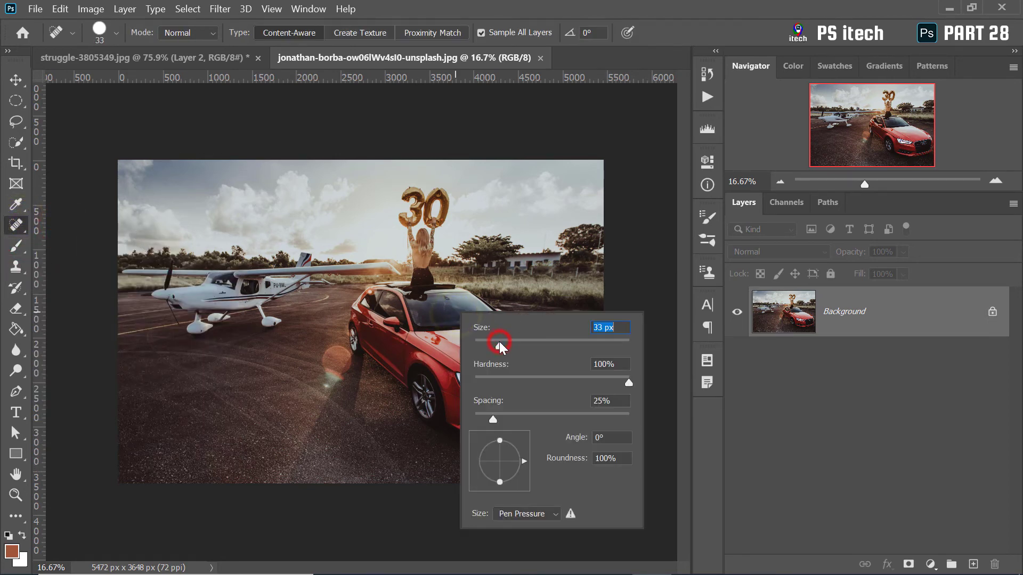
left_click(653, 7)
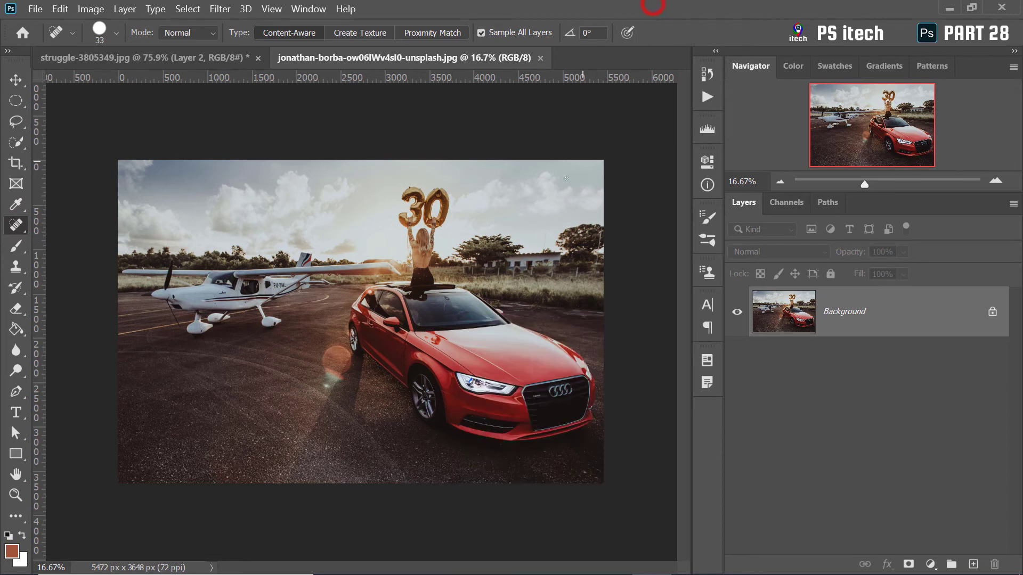
right_click(542, 330)
left_click_drag(589, 364, 599, 364)
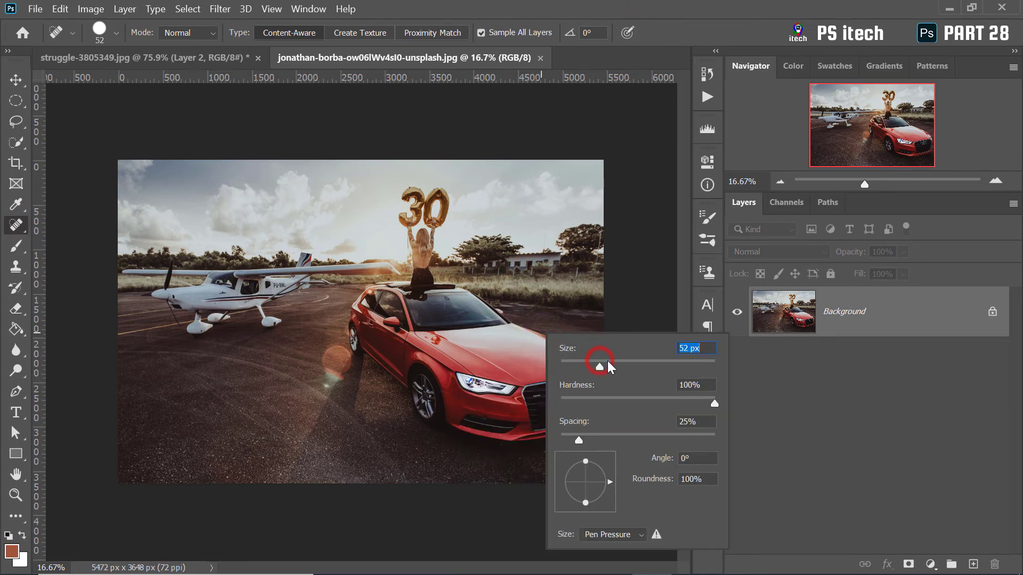
left_click(728, 5)
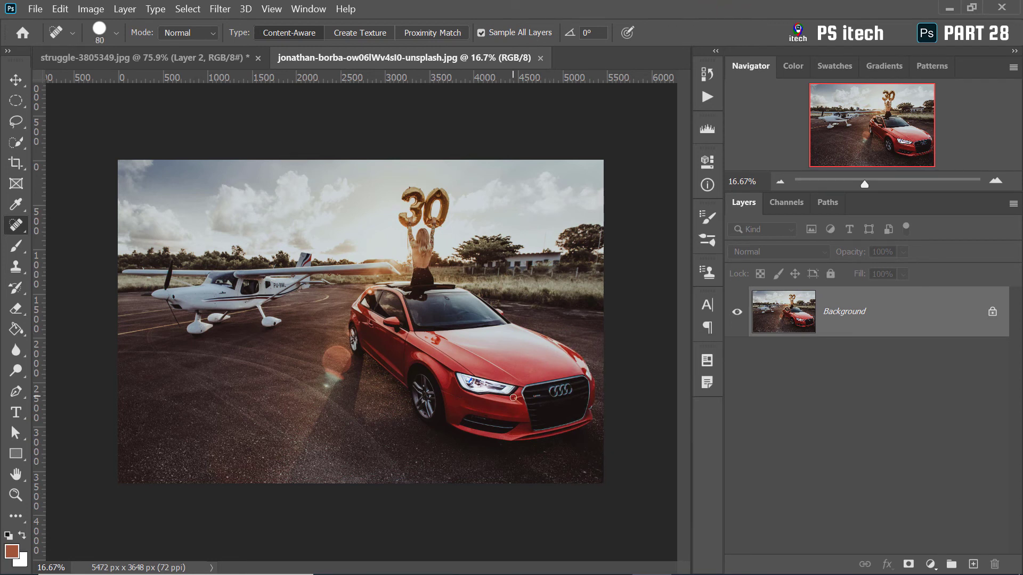
mouse_move(582, 406)
left_mouse_down()
mouse_move(488, 434)
mouse_move(371, 358)
mouse_move(398, 293)
mouse_move(470, 307)
mouse_move(565, 355)
mouse_move(582, 406)
mouse_move(438, 384)
mouse_move(541, 371)
mouse_move(495, 386)
left_mouse_up()
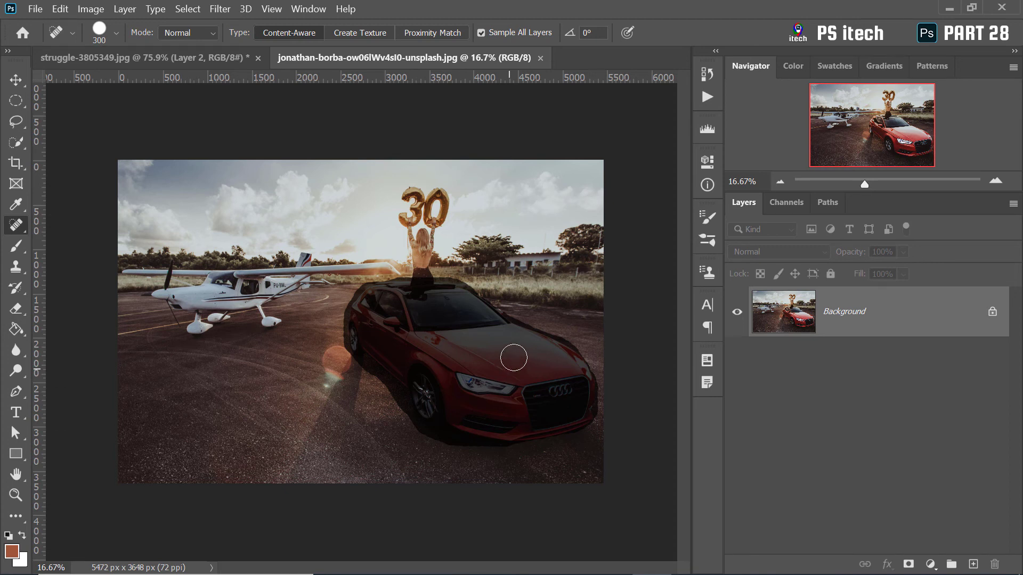
Finish healing the red car and its shadow, then paint out the woman with the 30 balloons
left_click_drag(513, 358, 514, 357)
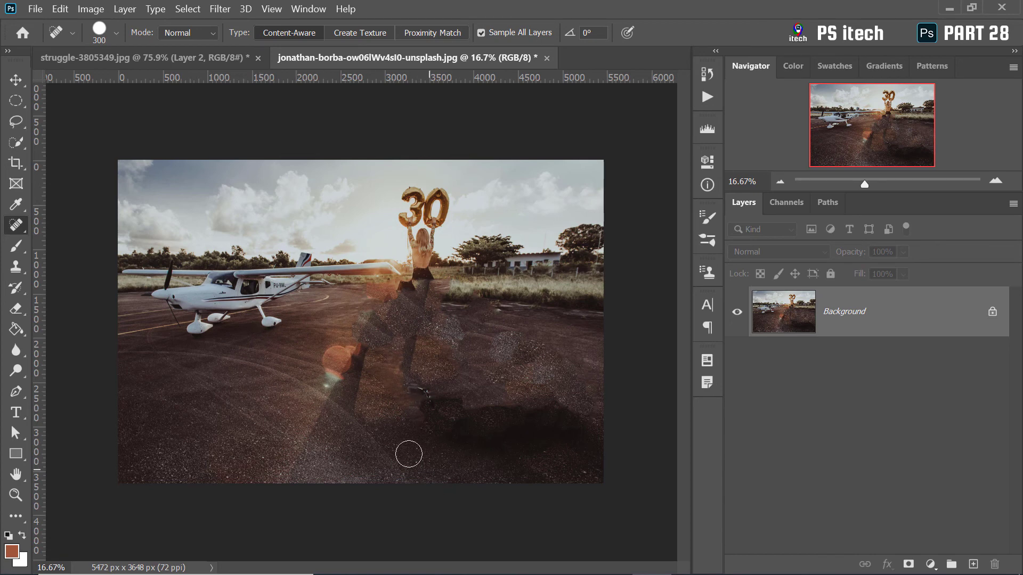
left_click_drag(334, 396, 322, 374)
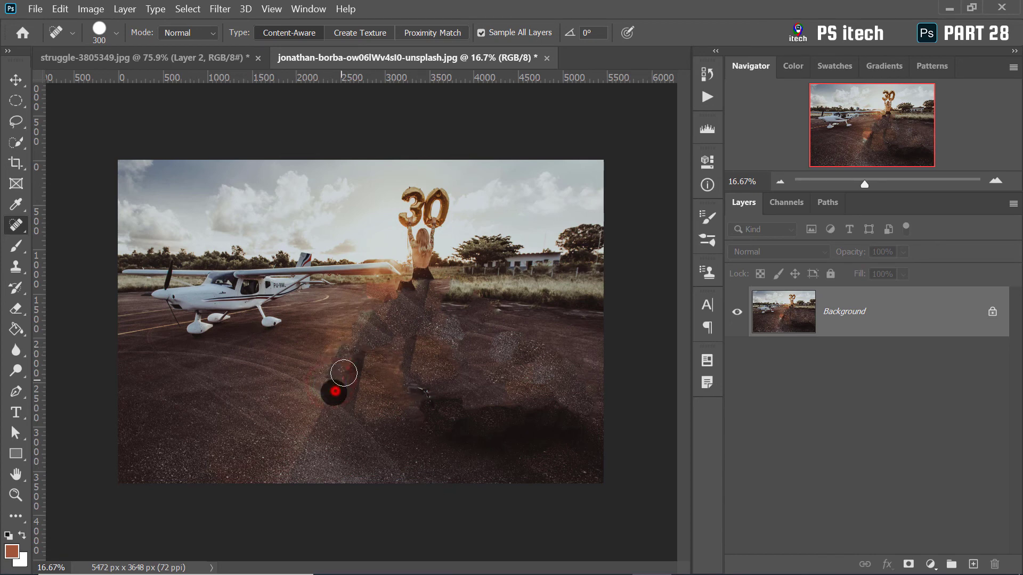
left_click(331, 352)
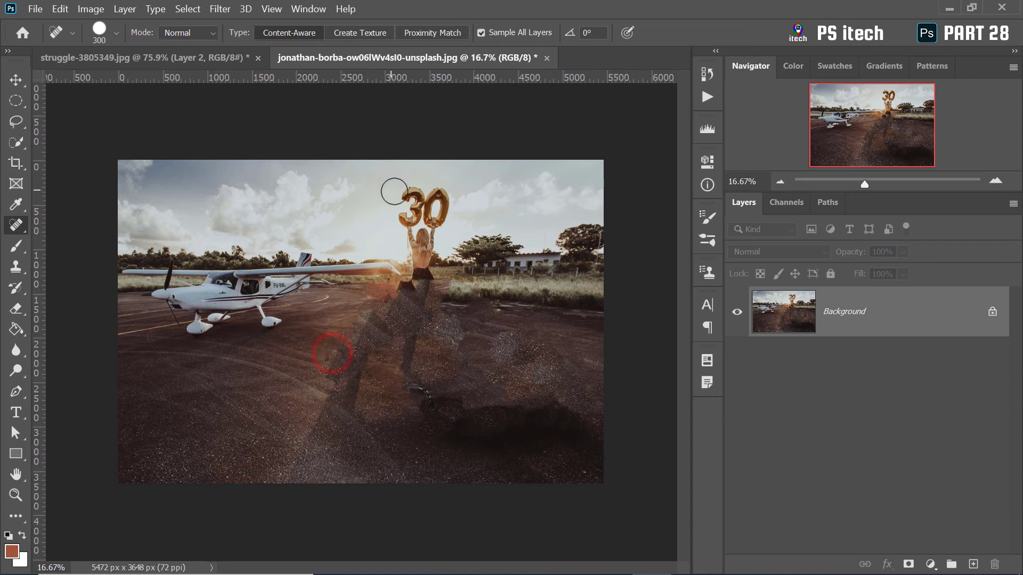
mouse_move(411, 200)
left_mouse_down()
mouse_move(422, 275)
mouse_move(405, 206)
left_mouse_up()
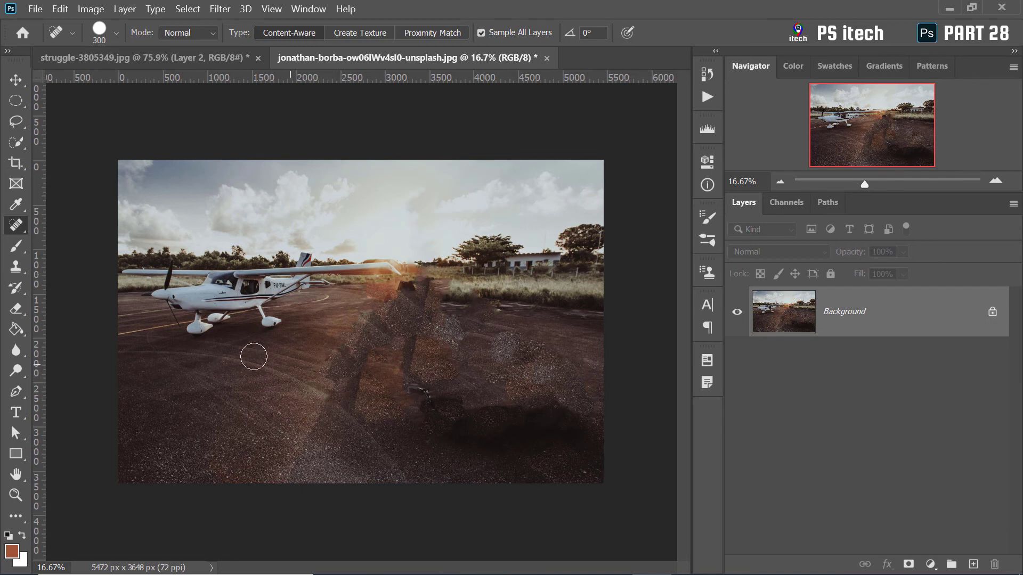
With a 1503 px Healing Brush sourced from clean asphalt, smooth the blotchy runway patches
right_click(24, 220)
left_click(114, 238)
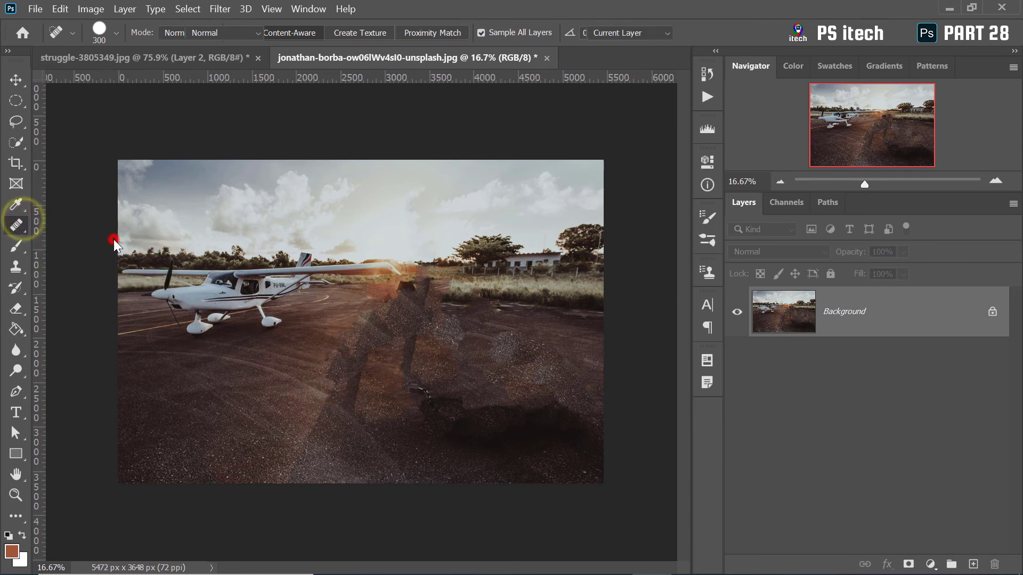
right_click(258, 379)
left_click_drag(404, 395, 418, 394)
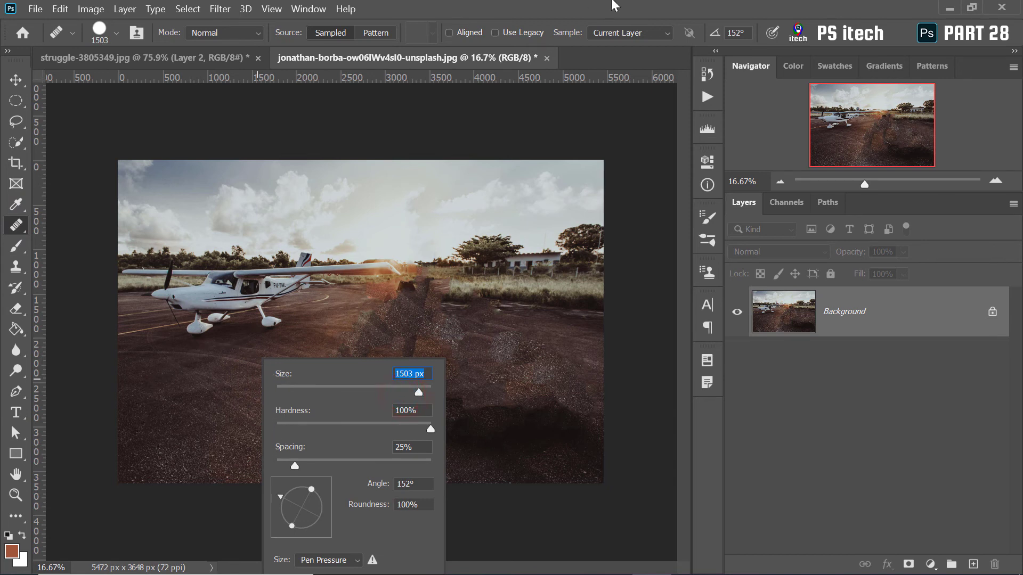
key("Return")
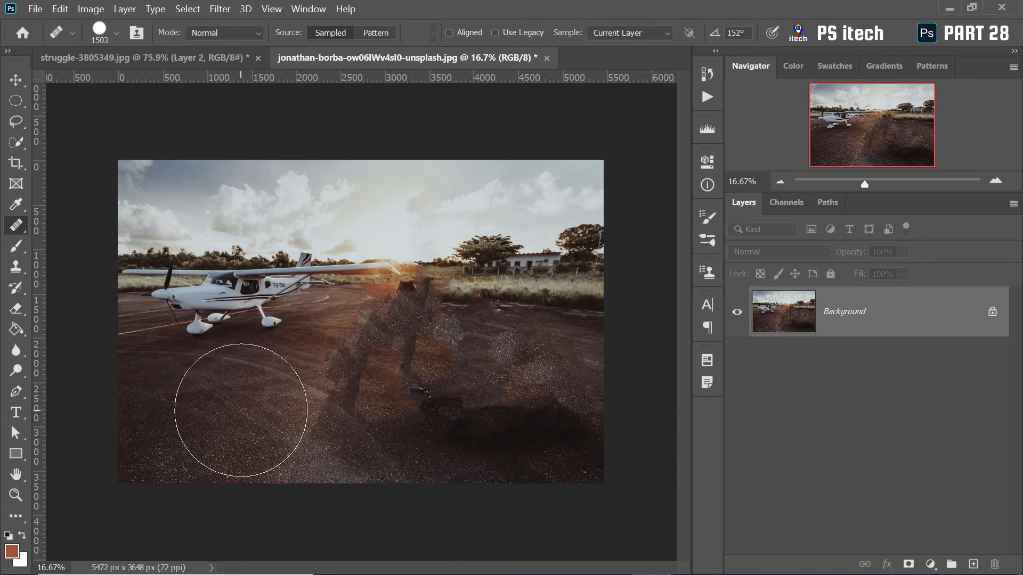
left_click(238, 413, "alt")
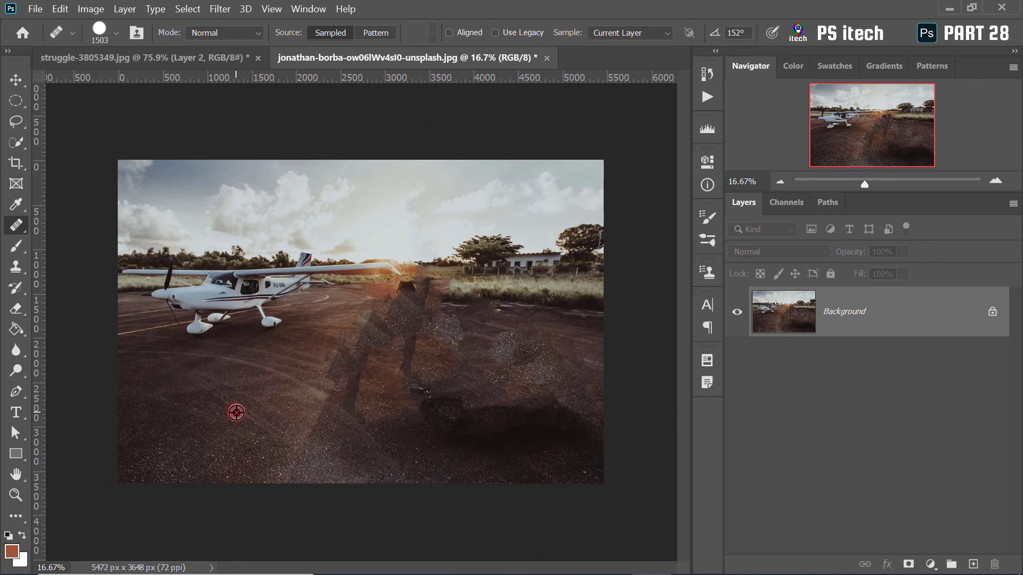
mouse_move(457, 427)
left_mouse_down()
mouse_move(558, 421)
mouse_move(405, 353)
mouse_move(377, 411)
left_mouse_up()
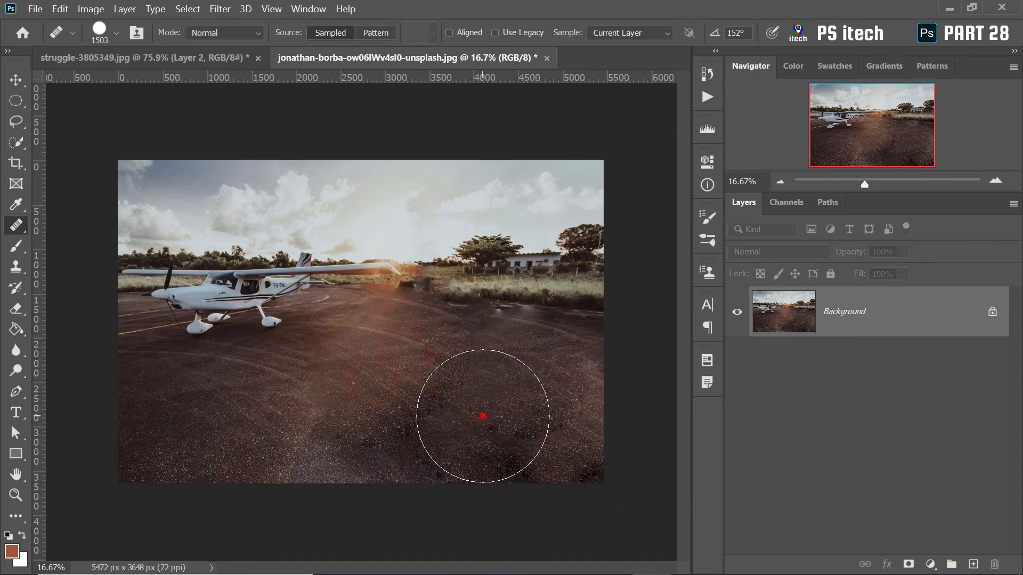
left_click(483, 416)
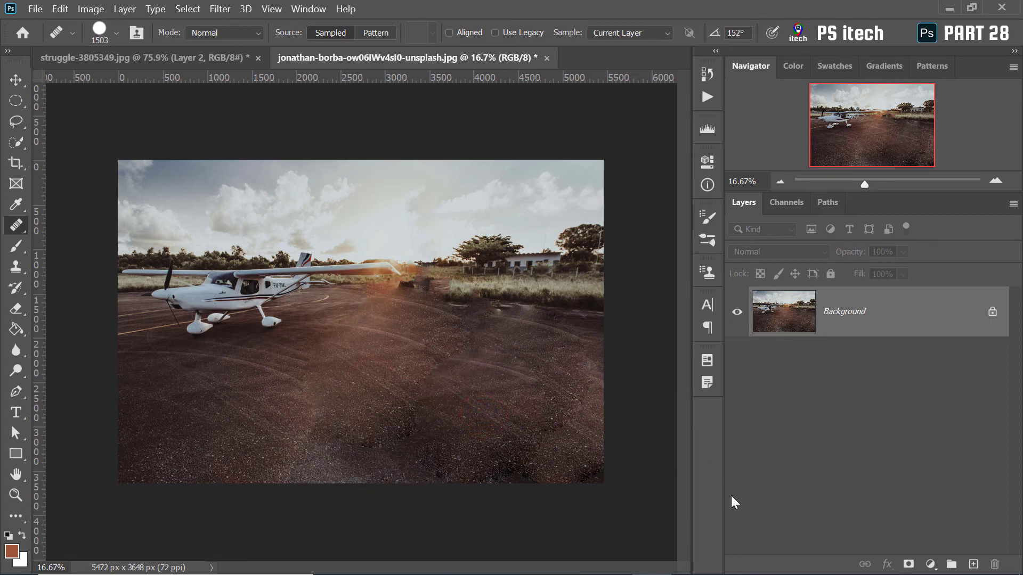
Reselect Spot Healing, close the airfield photo discarding changes, and open deva-darshan-v0zwX1aPlHI-unsplash.jpg
right_click(22, 225)
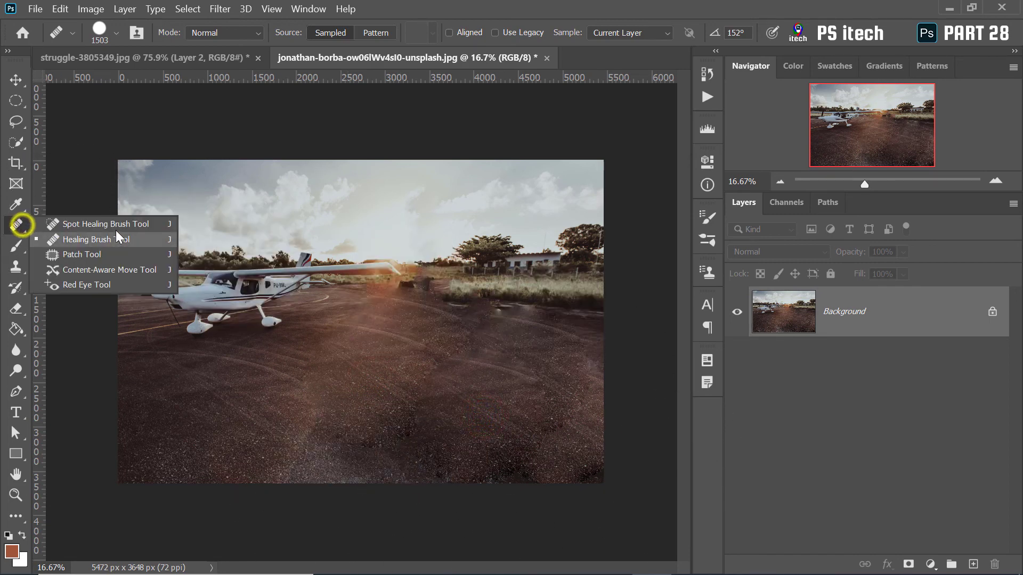
left_click(114, 228)
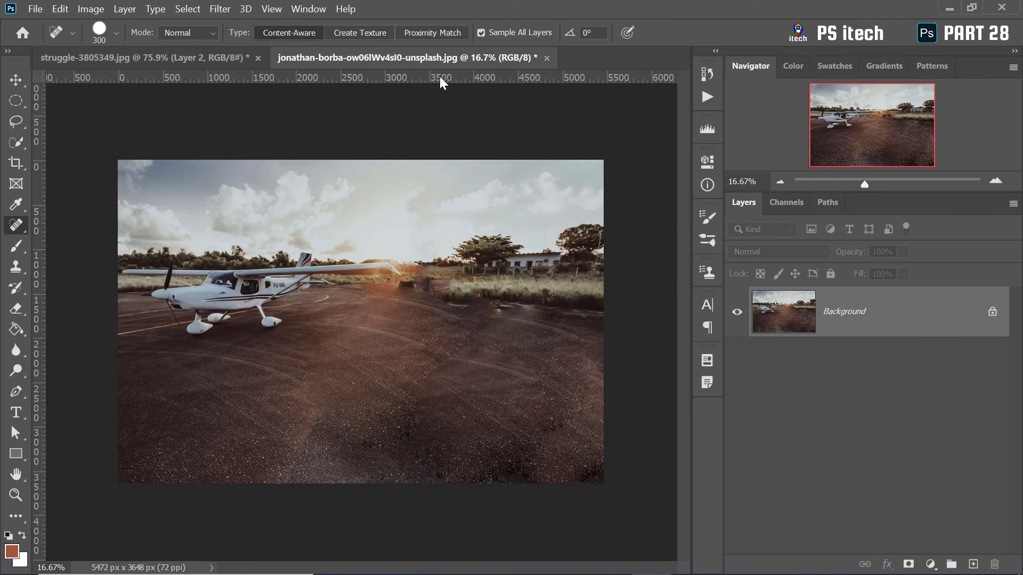
right_click(457, 64)
left_click(501, 85)
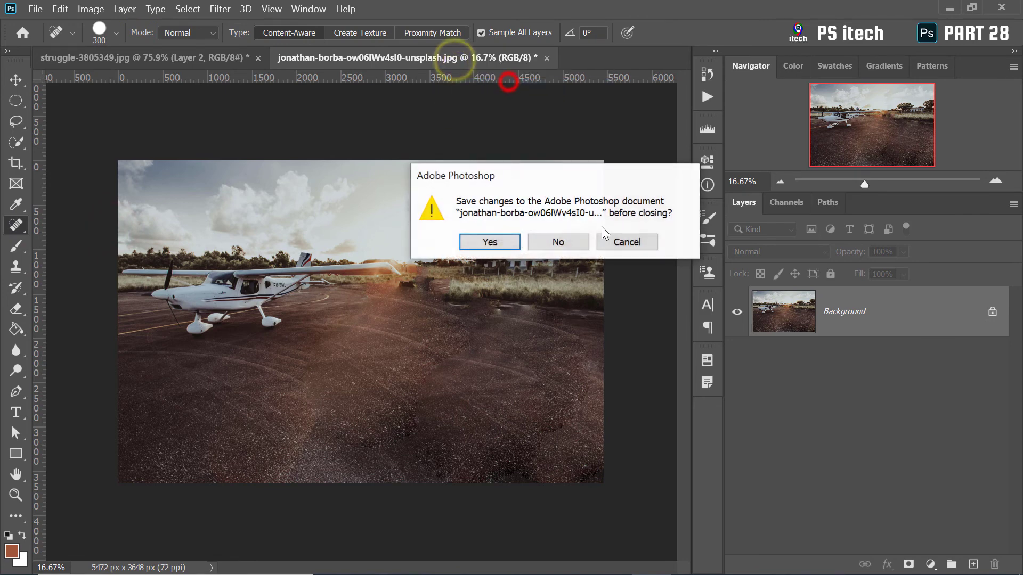
left_click(578, 239)
key("ctrl+o")
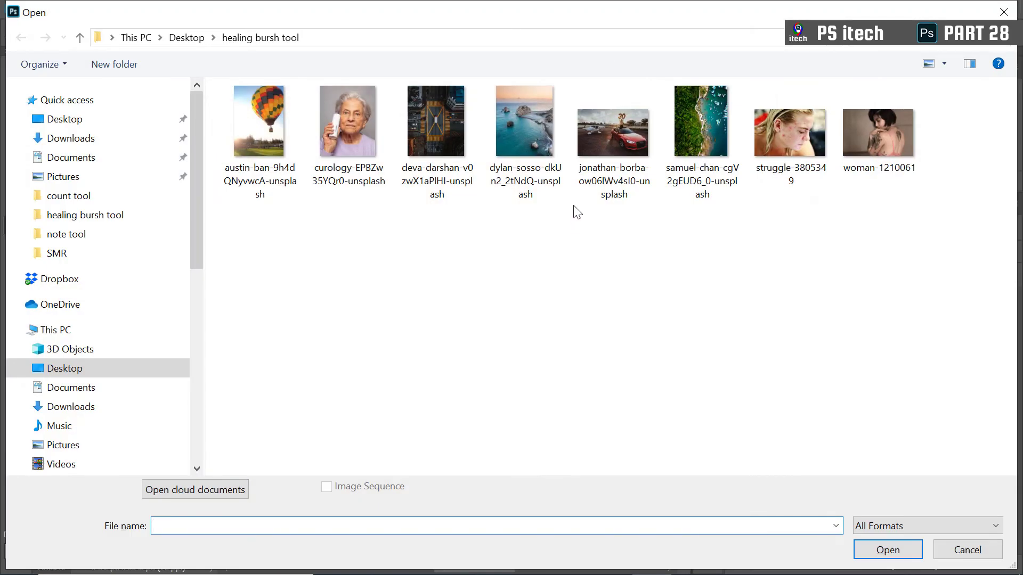
double_click(443, 123)
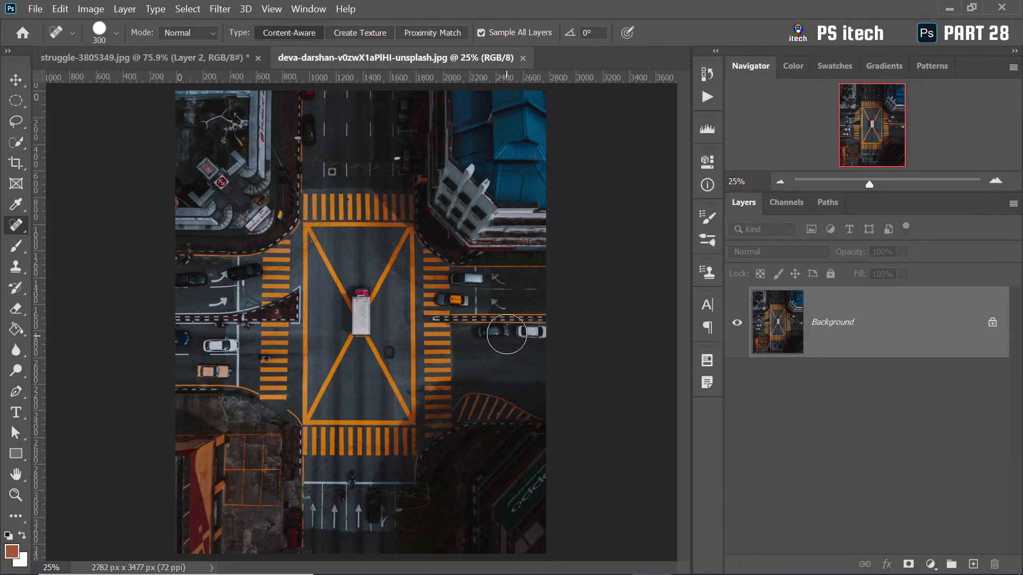
Zoom in to 66.7% centred on the white truck
key("z")
left_click(386, 335)
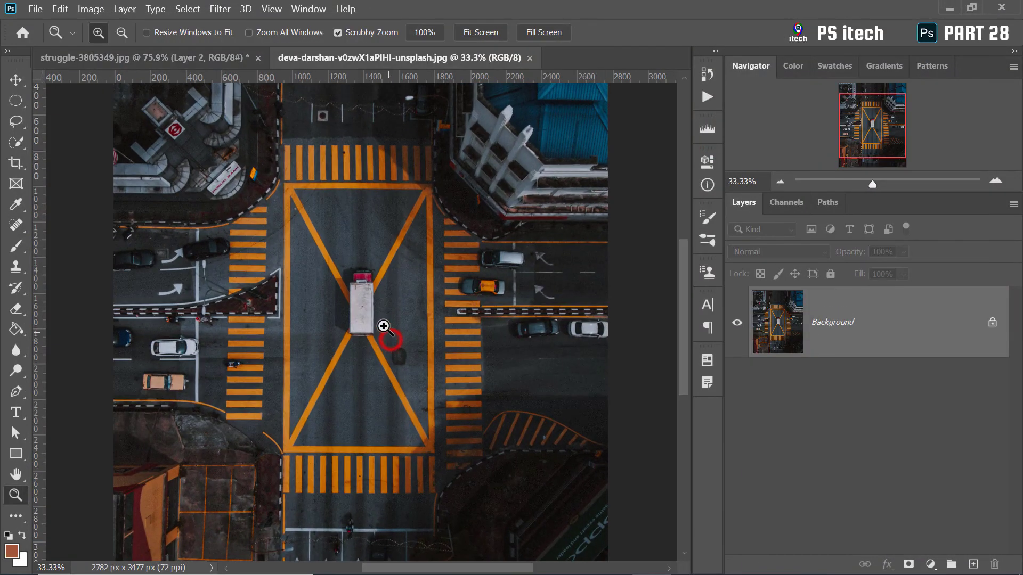
left_click(365, 288)
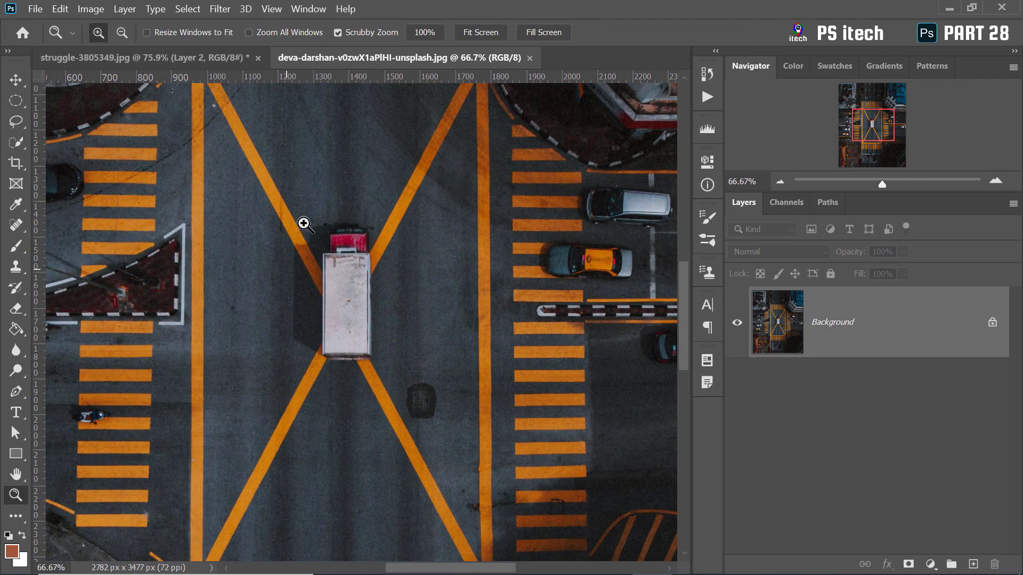
left_click(362, 262)
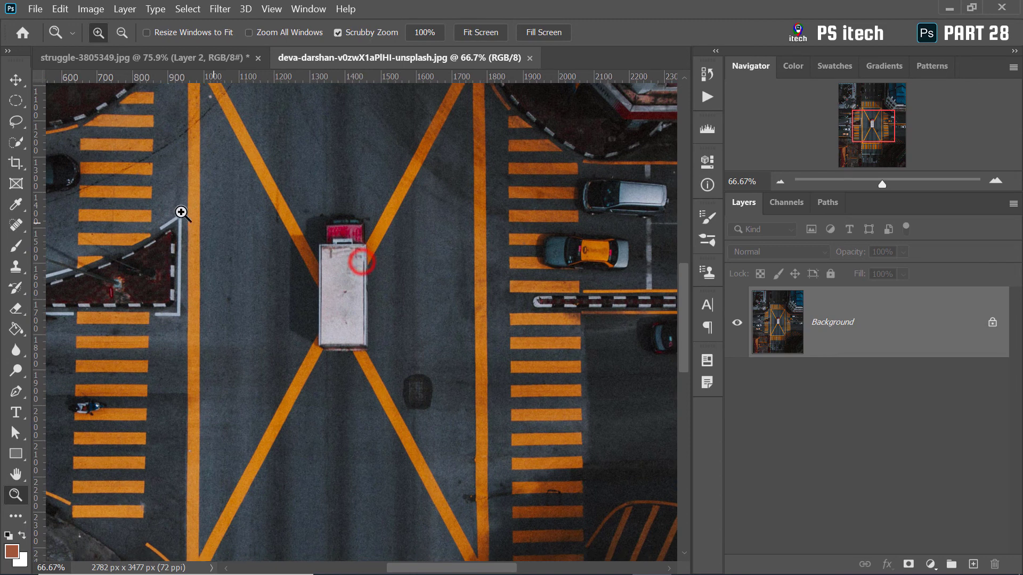
Enlarge the brush size to 300 px and return to the Spot Healing Brush
left_click(16, 247)
right_click(341, 250)
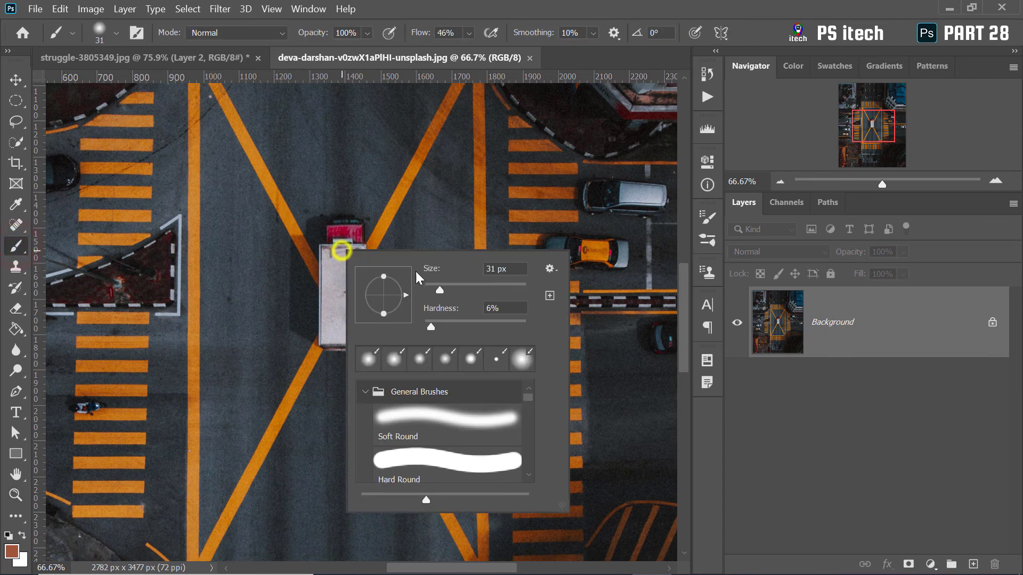
left_click_drag(439, 290, 459, 290)
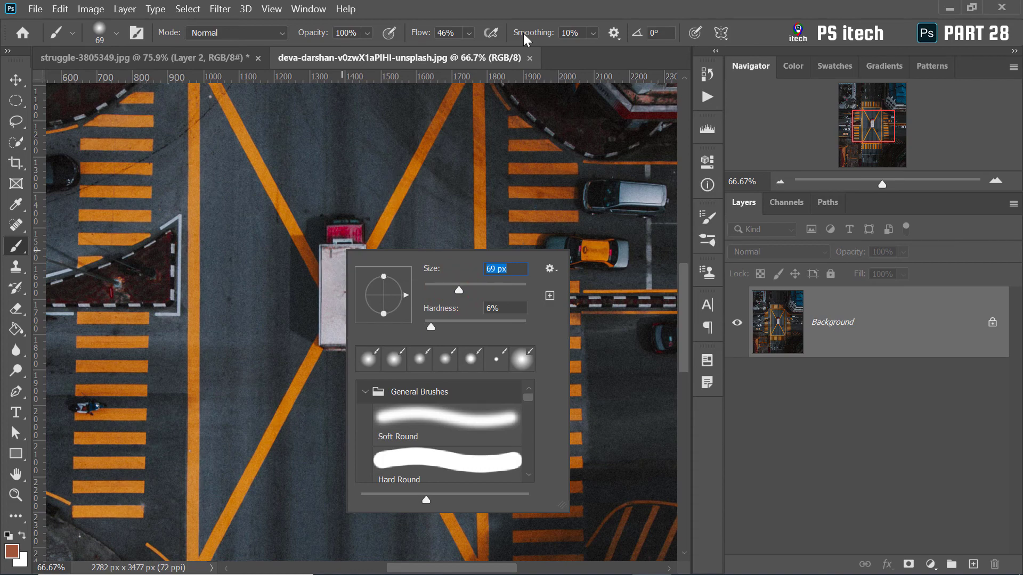
left_click(553, 6)
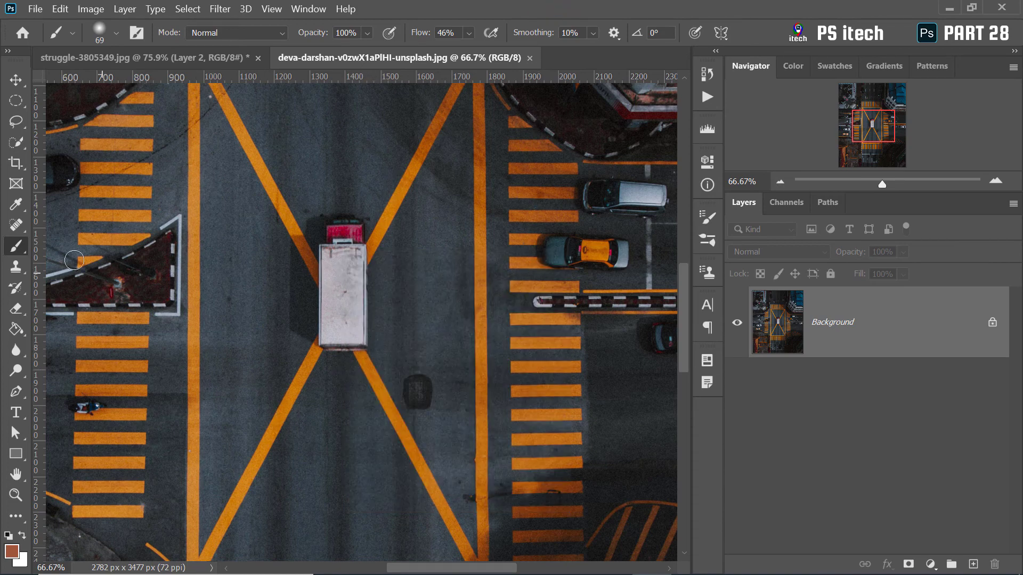
left_click(16, 225)
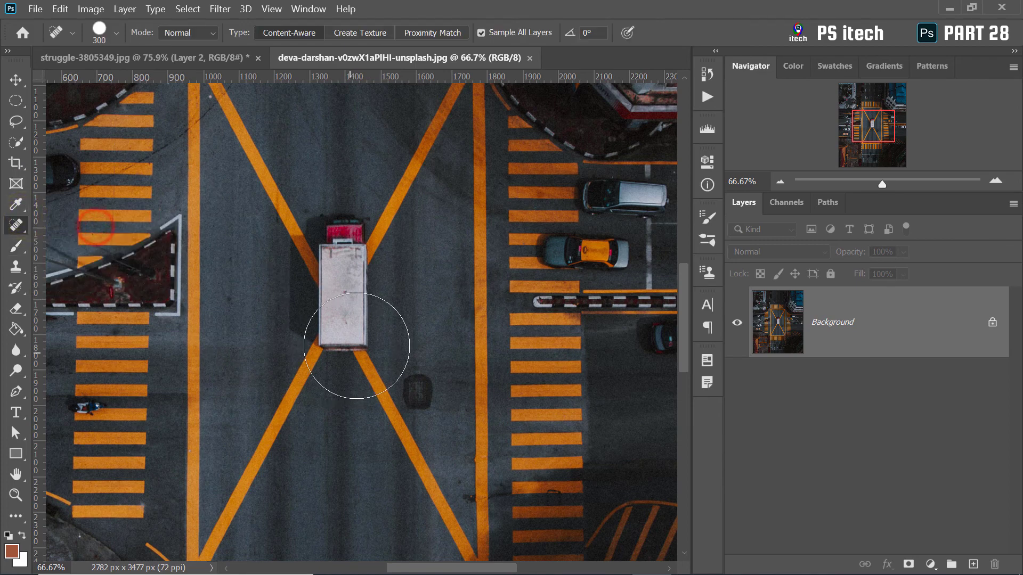
Shrink the Spot Healing Brush to 80 px and paint out the white truck
key("bracketleft")
key("bracketleft")
key("bracketleft")
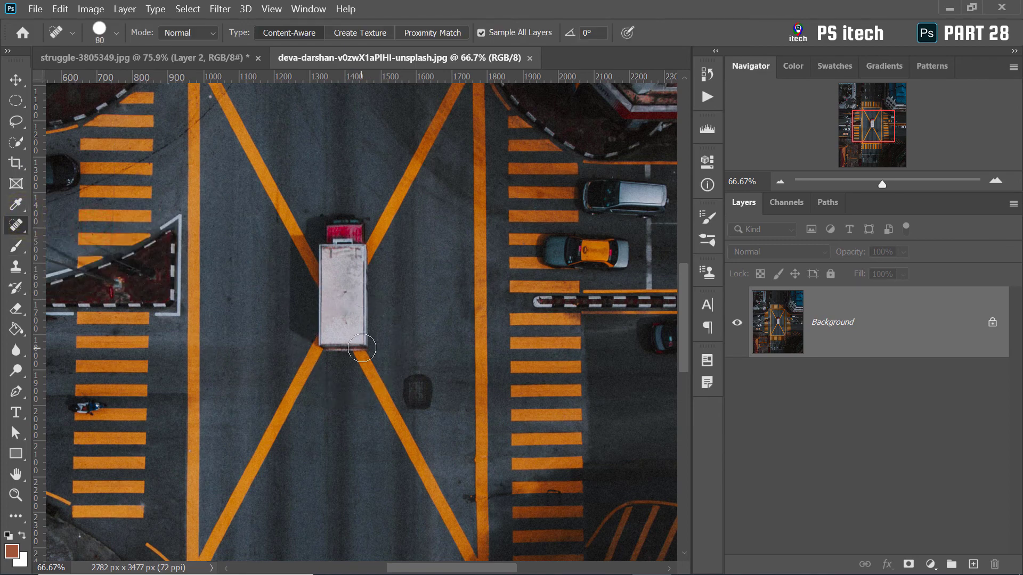
scroll(363, 348, "up", 4)
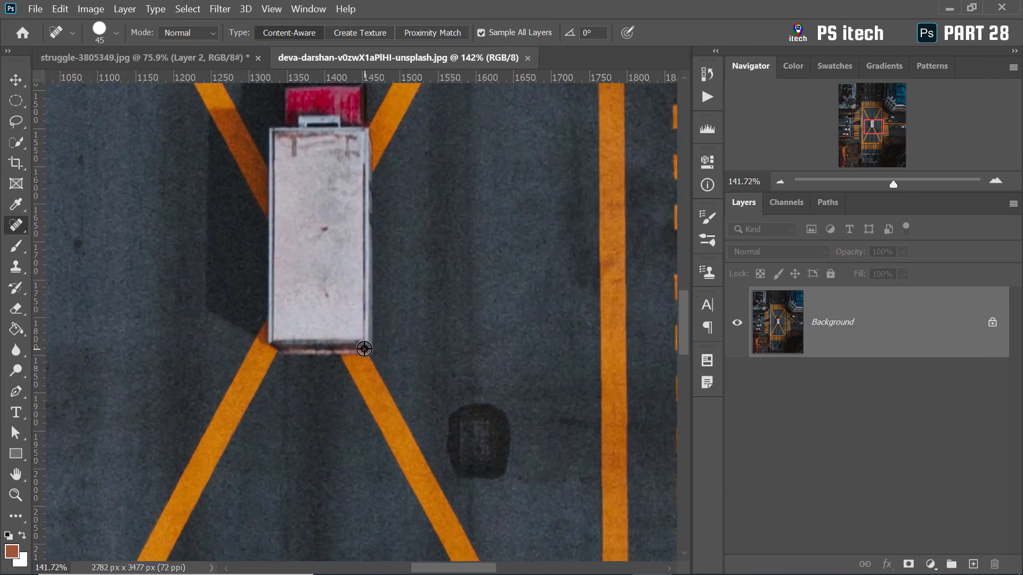
mouse_move(366, 343)
left_mouse_down()
mouse_move(371, 410)
mouse_move(278, 426)
mouse_move(290, 142)
mouse_move(367, 142)
mouse_move(382, 392)
mouse_move(294, 396)
mouse_move(332, 172)
mouse_move(343, 160)
mouse_move(293, 361)
mouse_move(305, 200)
mouse_move(297, 210)
left_mouse_up()
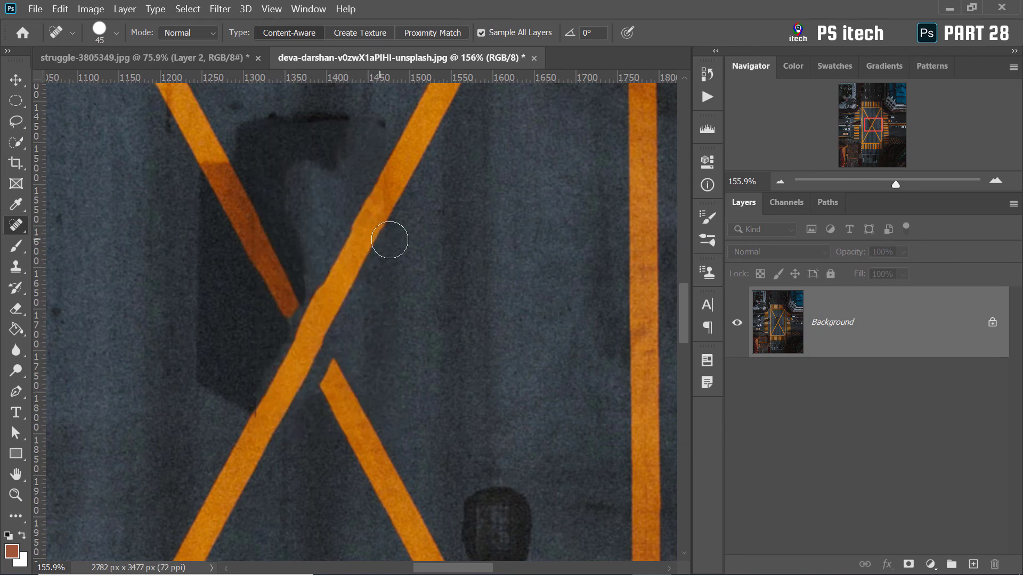
scroll(429, 252, "down", 2)
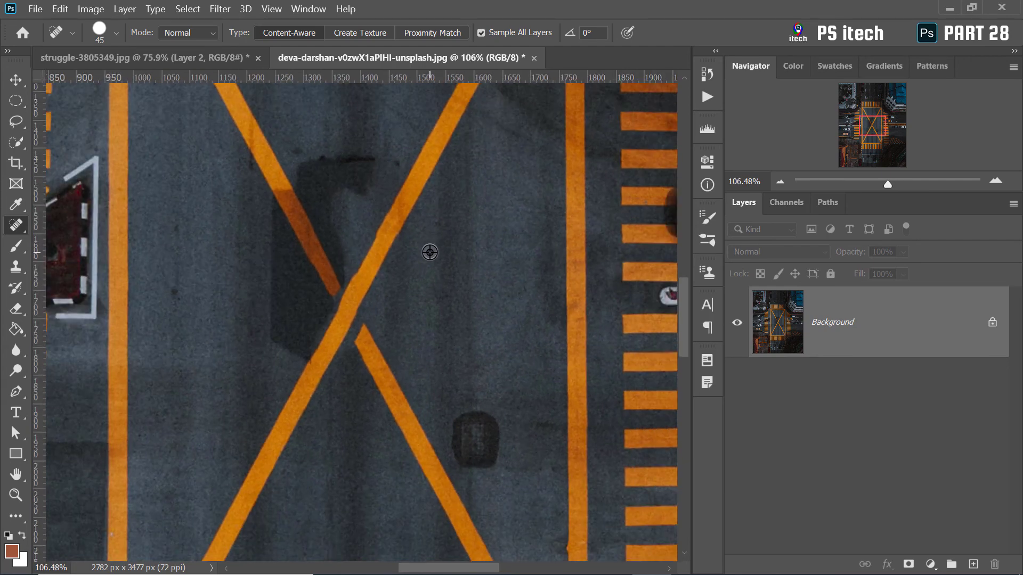
scroll(429, 251, "down", 2)
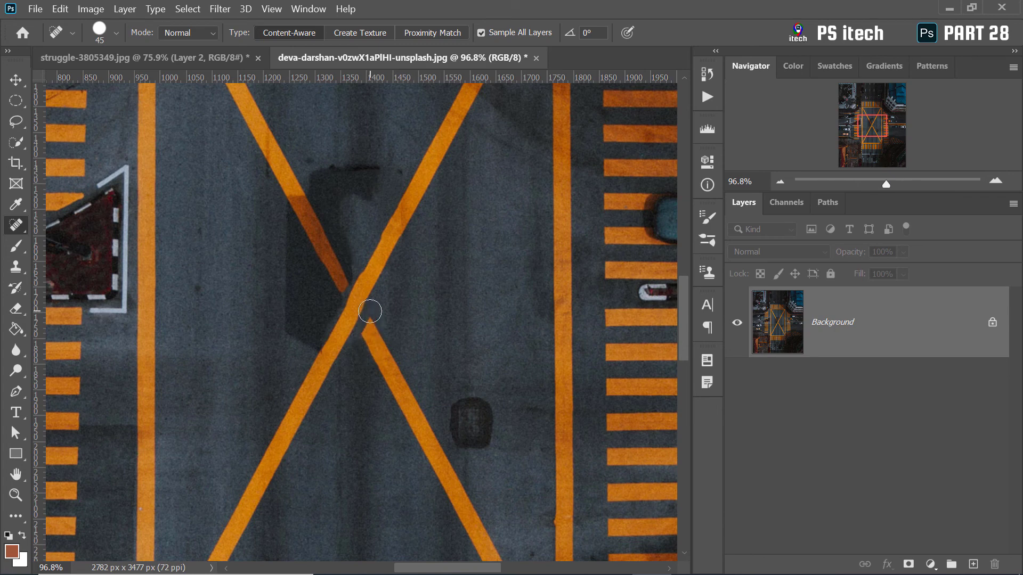
right_click(17, 226)
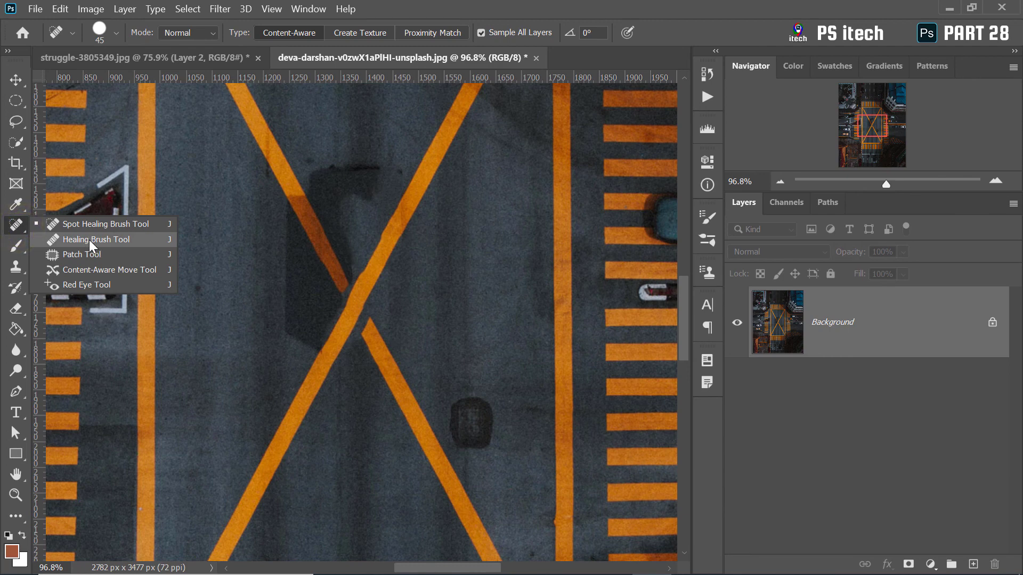
Switch to the Healing Brush Tool and set its size to 43 px
left_click(91, 241)
right_click(320, 269)
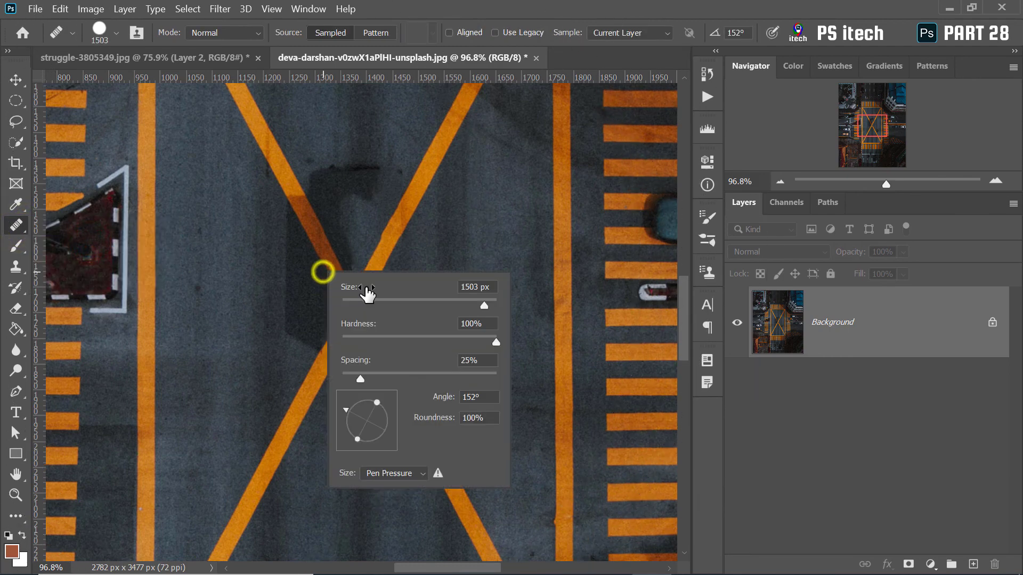
left_click(362, 305)
key("Return")
right_click(369, 332)
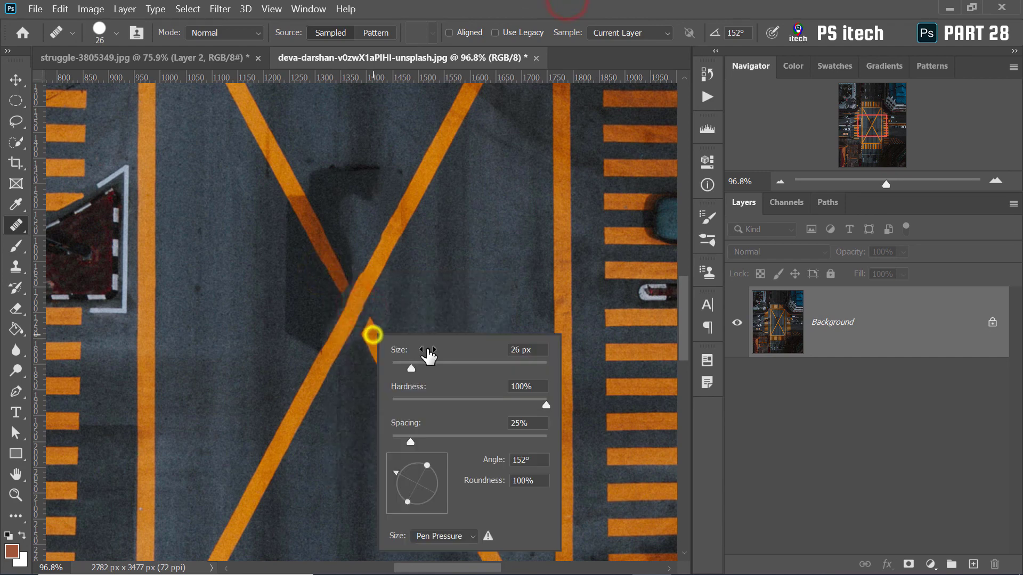
left_click(425, 367)
Sample clean asphalt and heal the spot where the yellow X stripes cross
key("Return")
left_click_drag(365, 327, 361, 321)
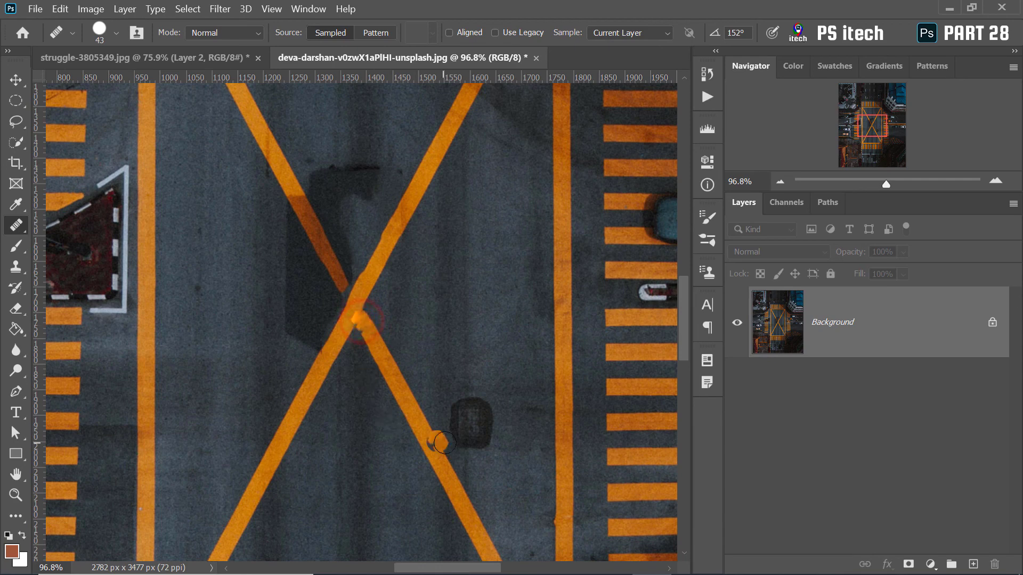
left_click_drag(316, 321, 479, 305)
left_click_drag(91, 415, 354, 319)
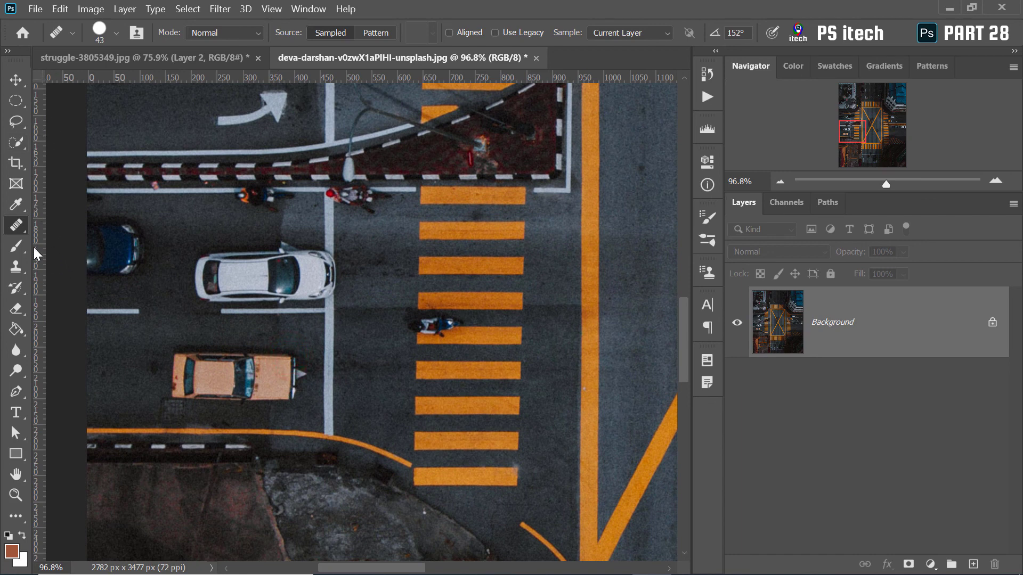
Switch back to the Spot Healing Brush and erase the pedestrian on the crosswalk
right_click(25, 227)
left_click(80, 224)
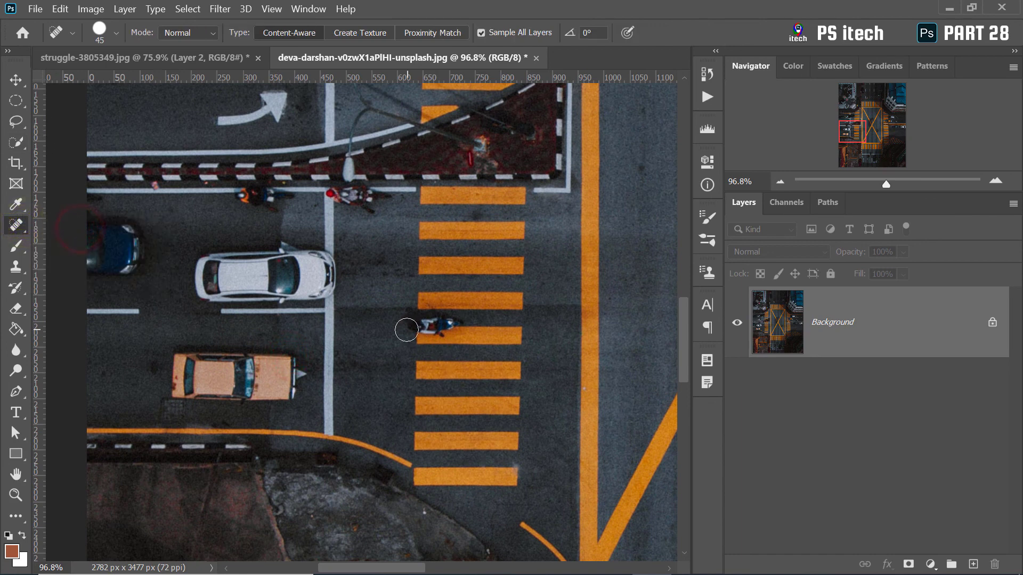
left_click_drag(406, 331, 461, 328)
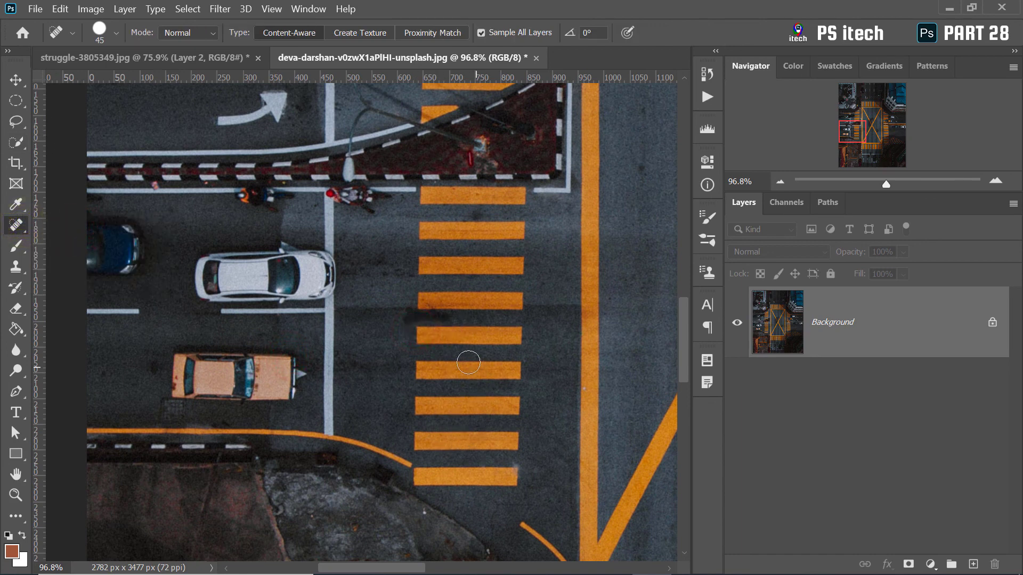
scroll(427, 339, "up", 3)
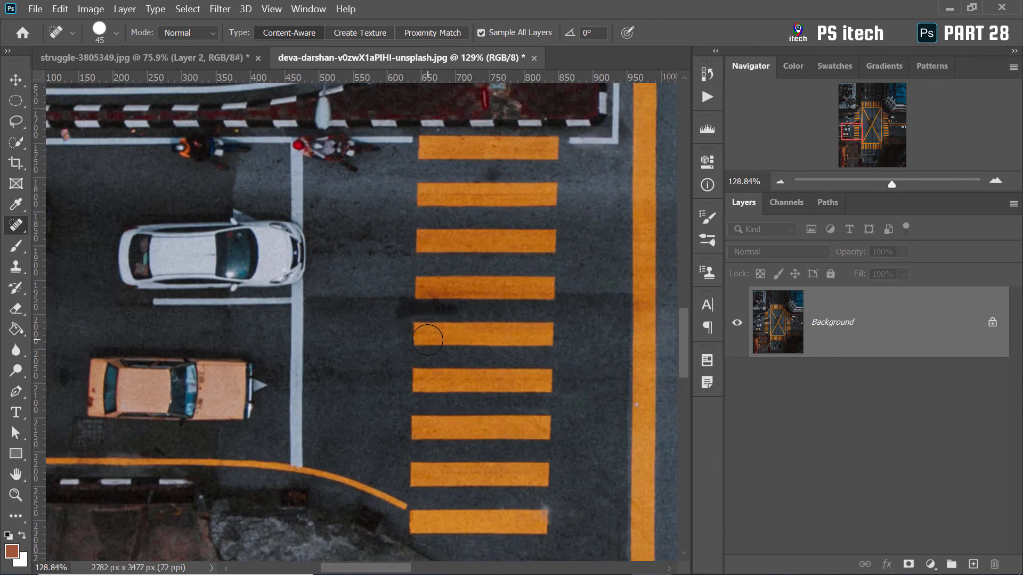
scroll(428, 339, "up", 1)
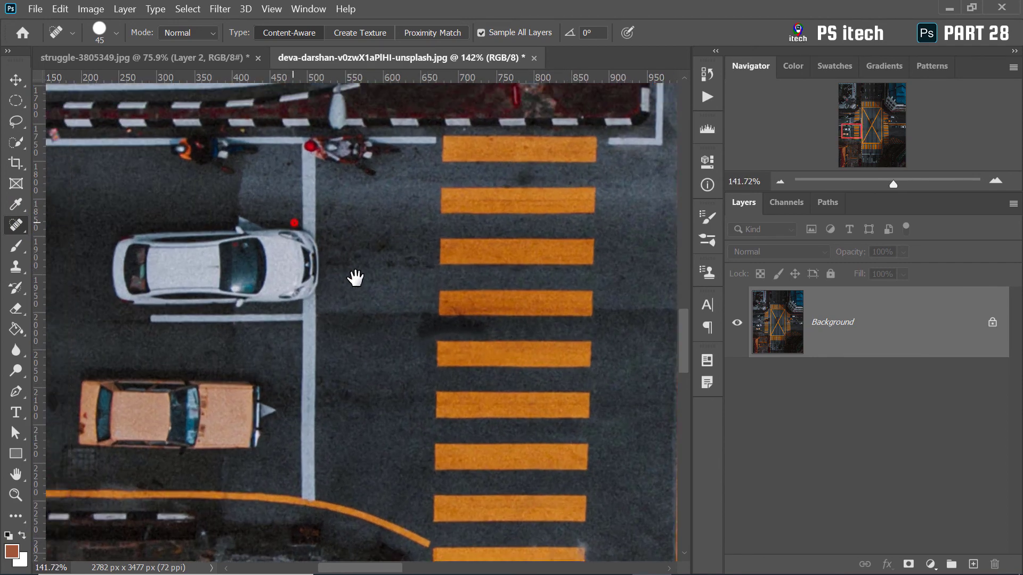
Heal away the scooter rider by the curb with a slightly larger brush
left_click_drag(267, 203, 357, 290)
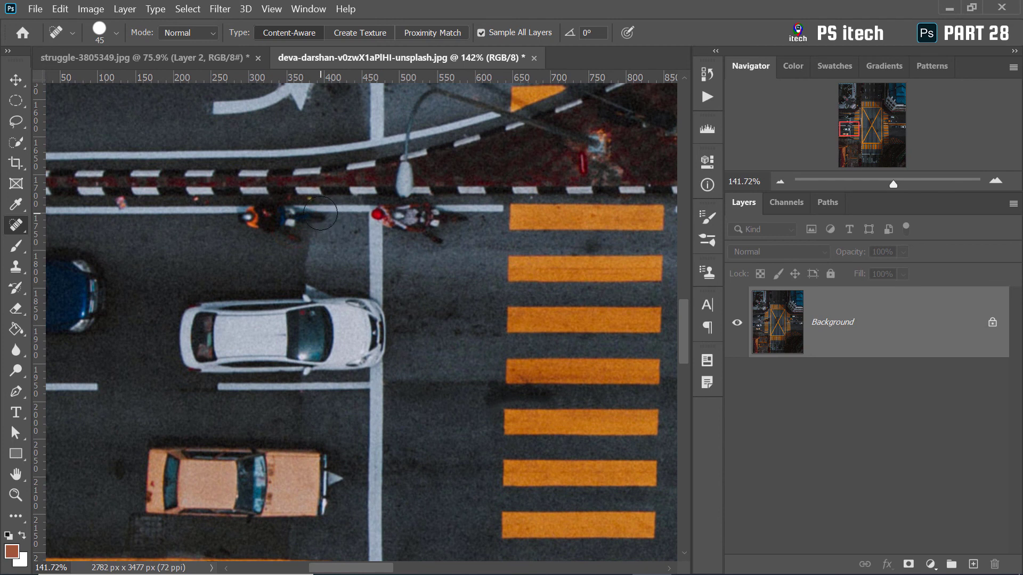
mouse_move(321, 213)
left_mouse_down()
mouse_move(329, 220)
mouse_move(242, 218)
left_mouse_up()
key("bracketright")
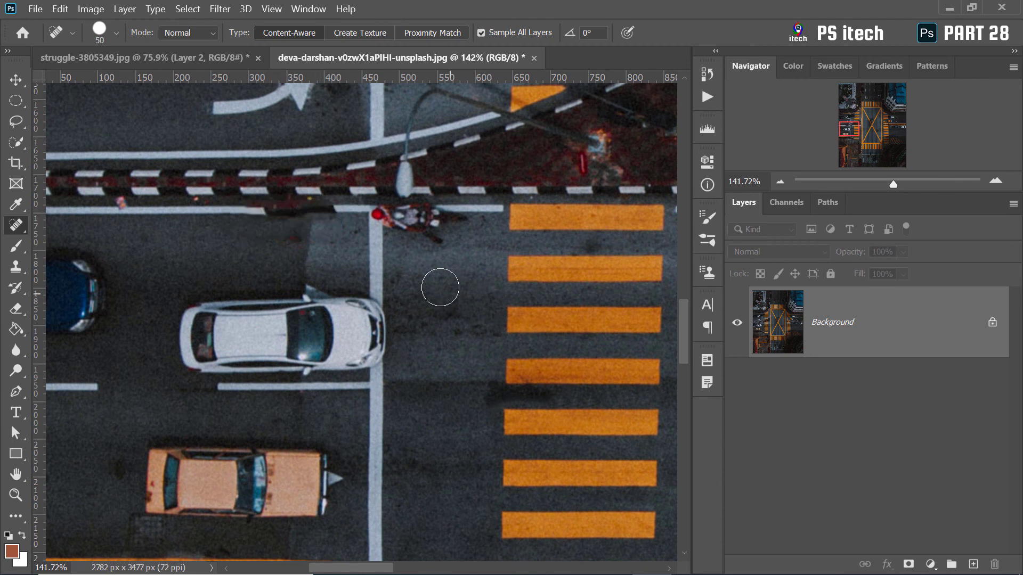
key("ctrl+z")
mouse_move(237, 218)
left_mouse_down()
mouse_move(282, 214)
mouse_move(251, 213)
left_mouse_up()
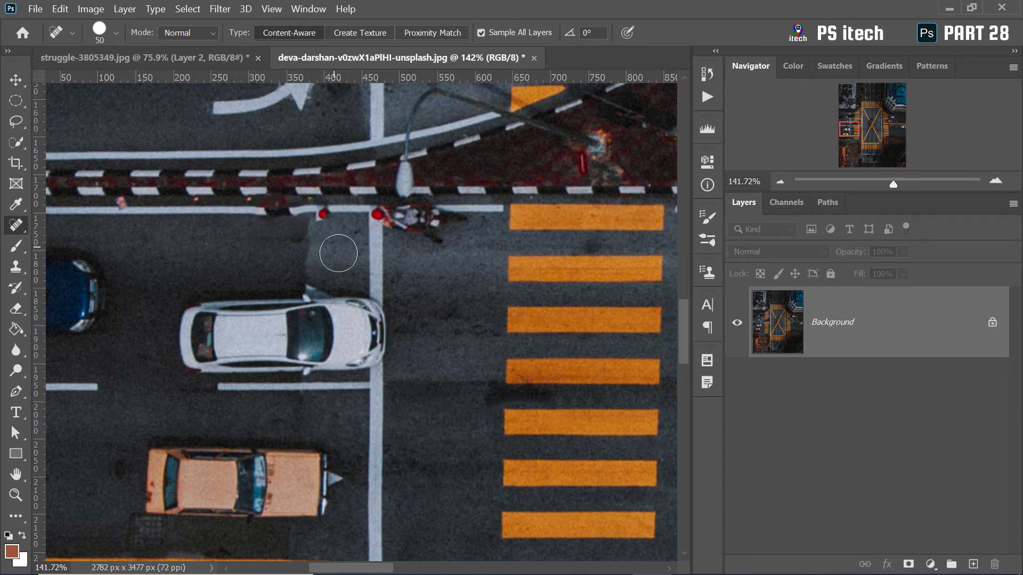
Paint out the orange taxi and zoom out to 31.1%
scroll(337, 246, "down", 3)
scroll(299, 231, "down", 2)
left_click_drag(367, 254, 357, 270)
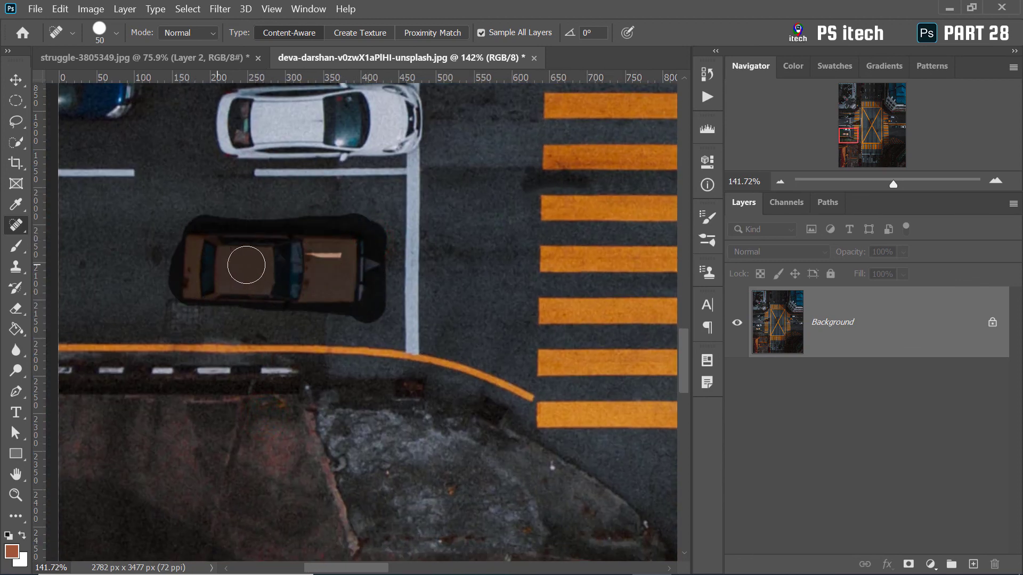
left_click_drag(356, 269, 325, 272)
scroll(480, 297, "down", 3)
scroll(479, 297, "down", 2)
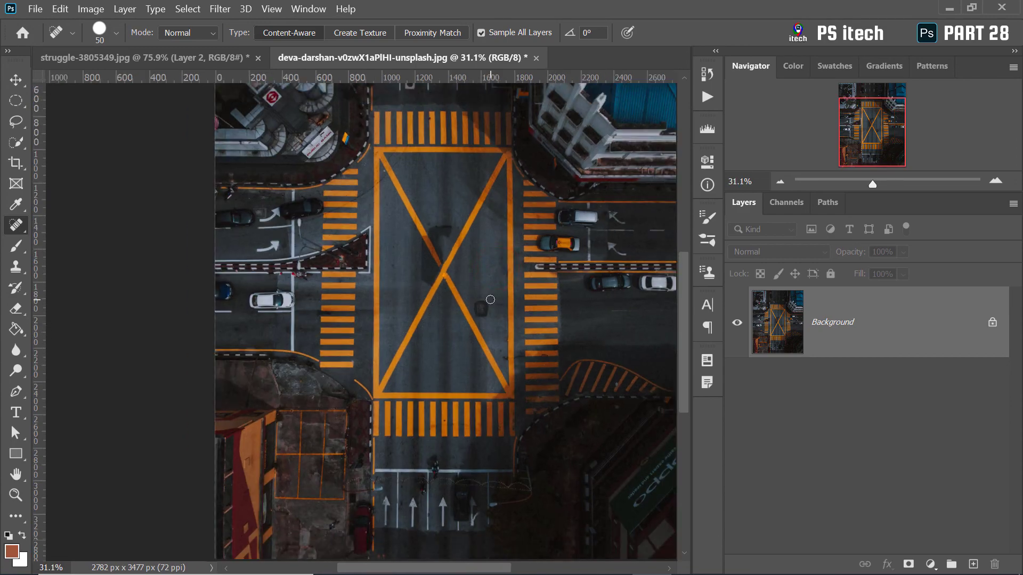
Choose the Healing Brush Tool from the toolbar's healing tools group
right_click(16, 225)
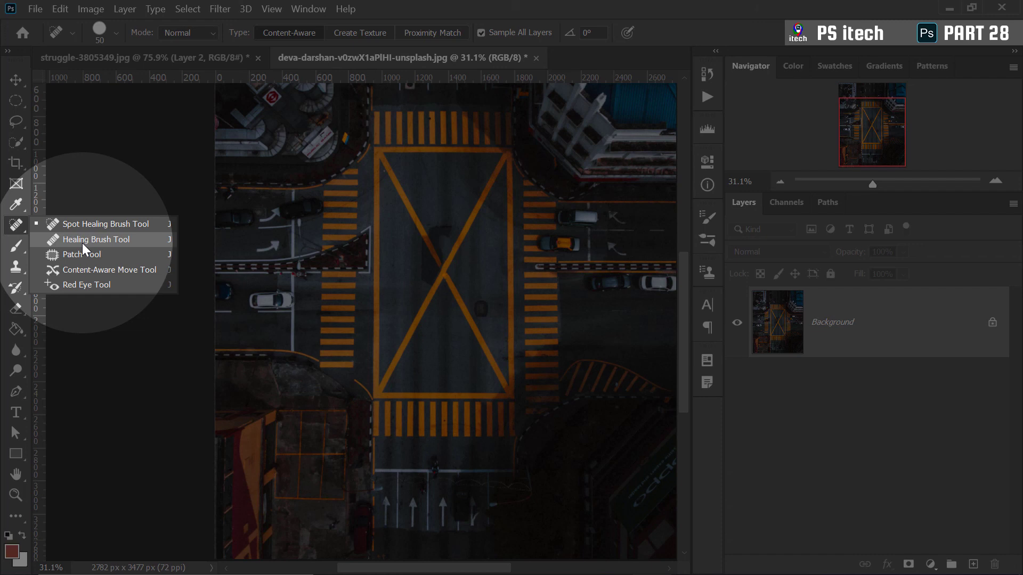
left_click(82, 241)
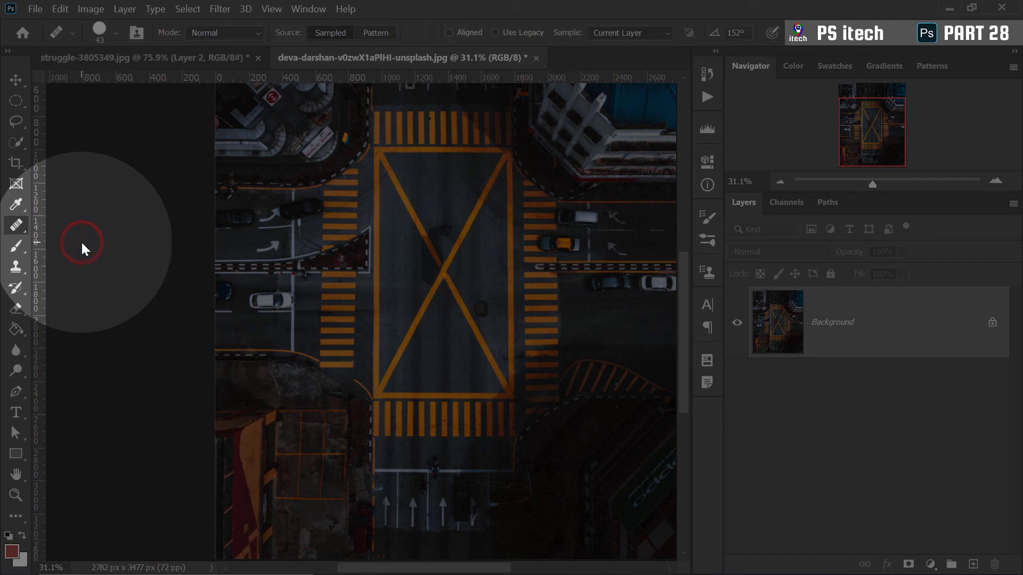